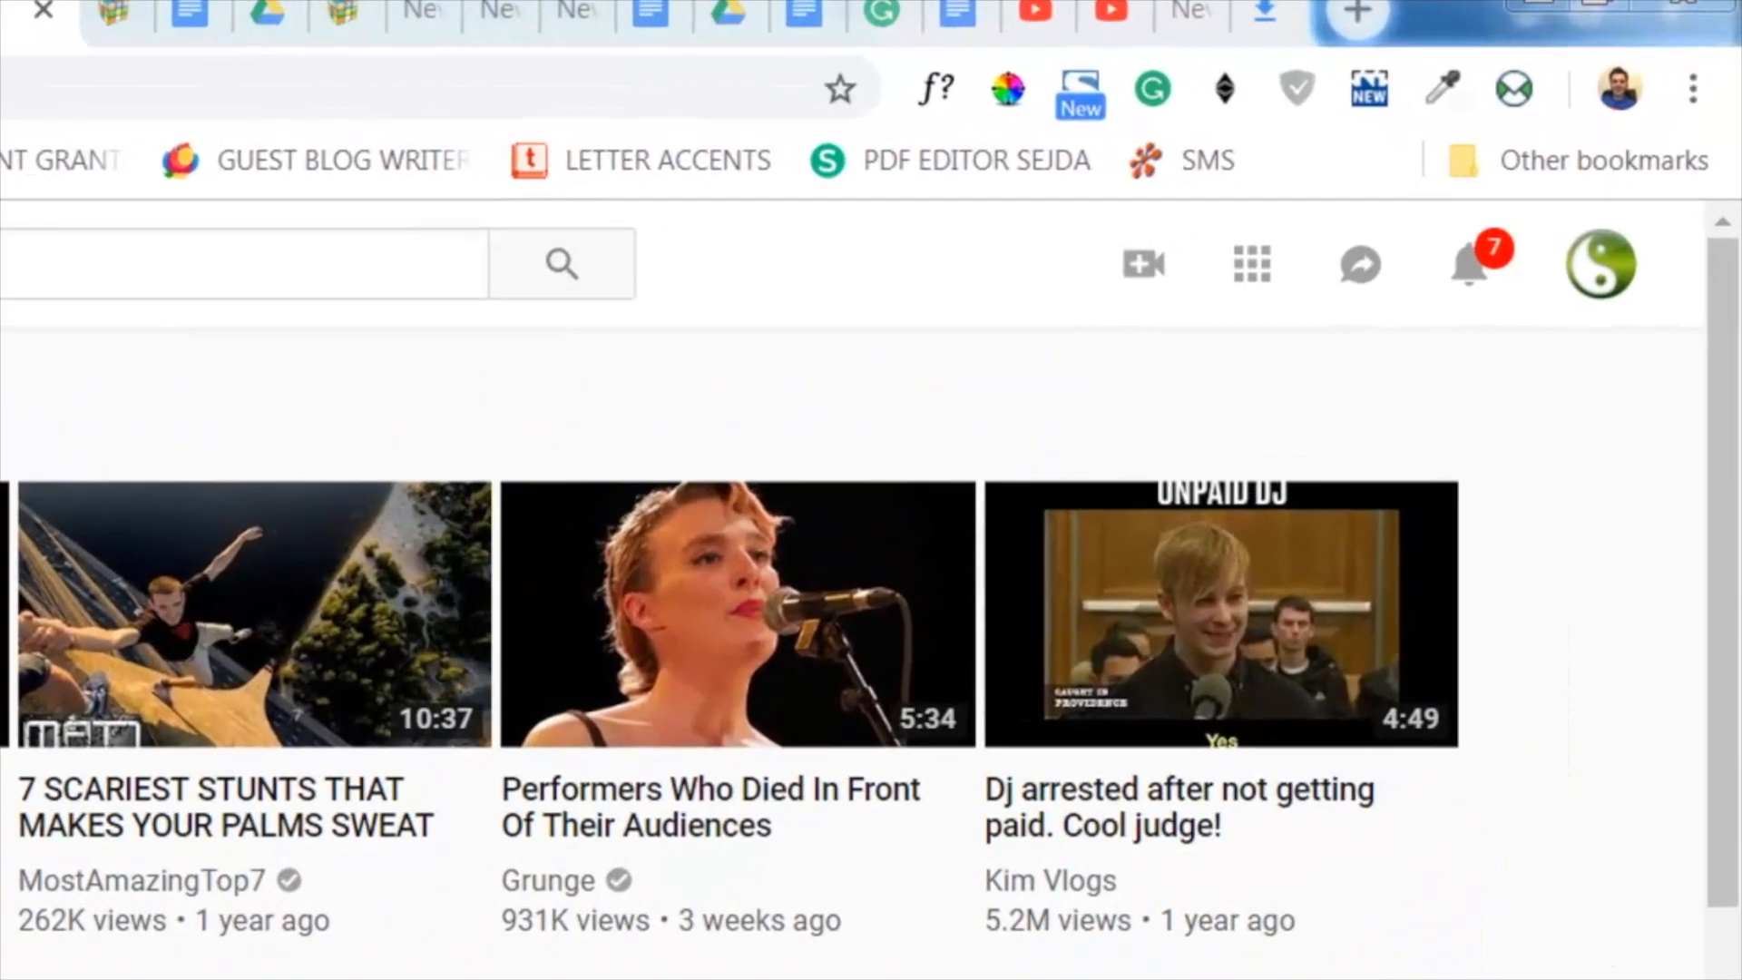
- Open the Subtitles/CC page of the video "10 HORROR MOVIES THAT ARE BASED ON REAL EVENTS" from the channel's video manager
{"action": "left_click", "coordinate": [1613, 271]}
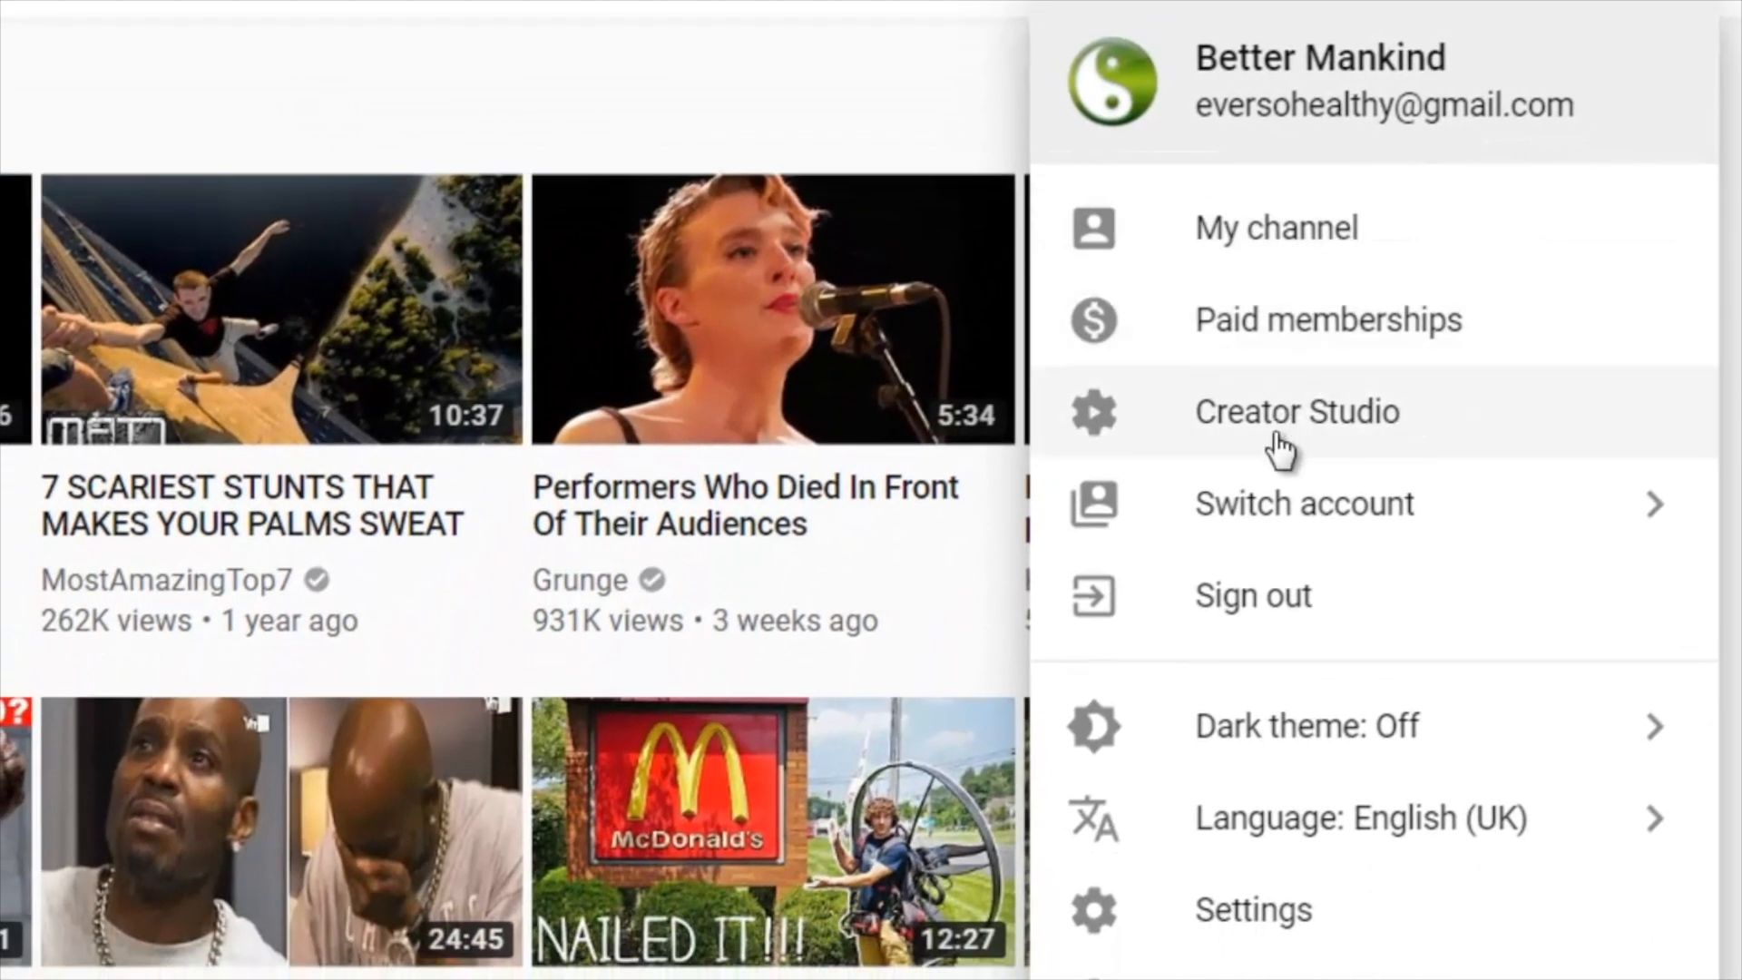
{"action": "left_click", "coordinate": [1280, 440]}
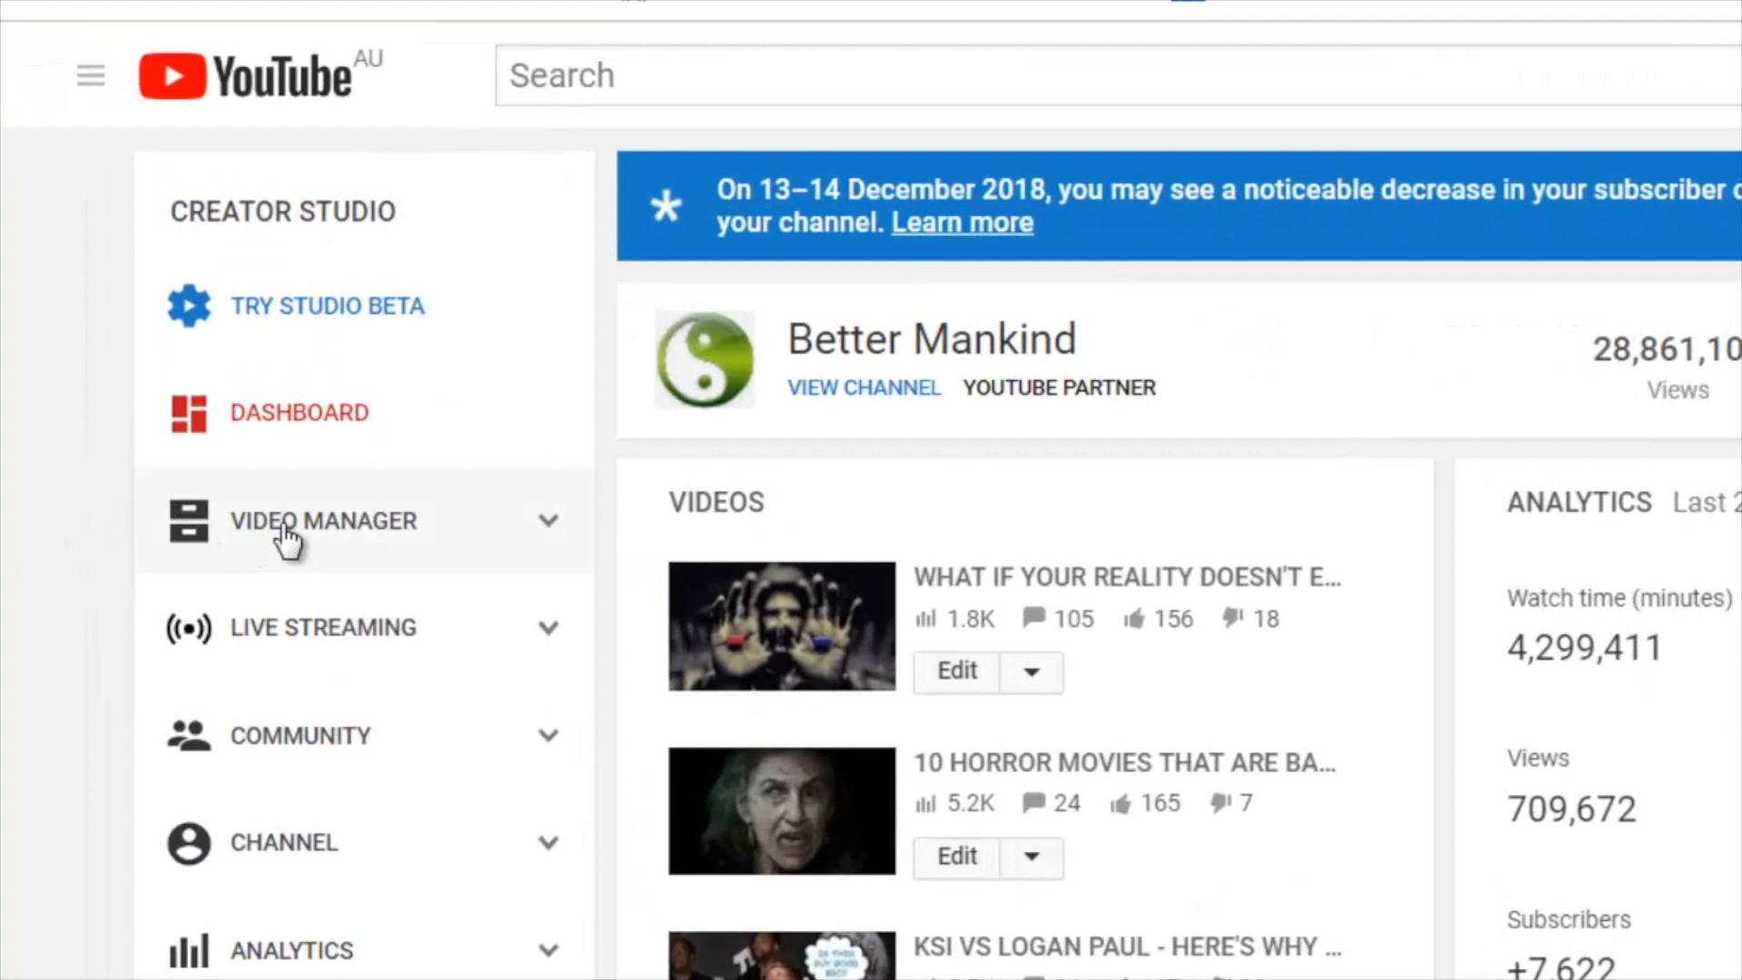
{"action": "left_click", "coordinate": [290, 535]}
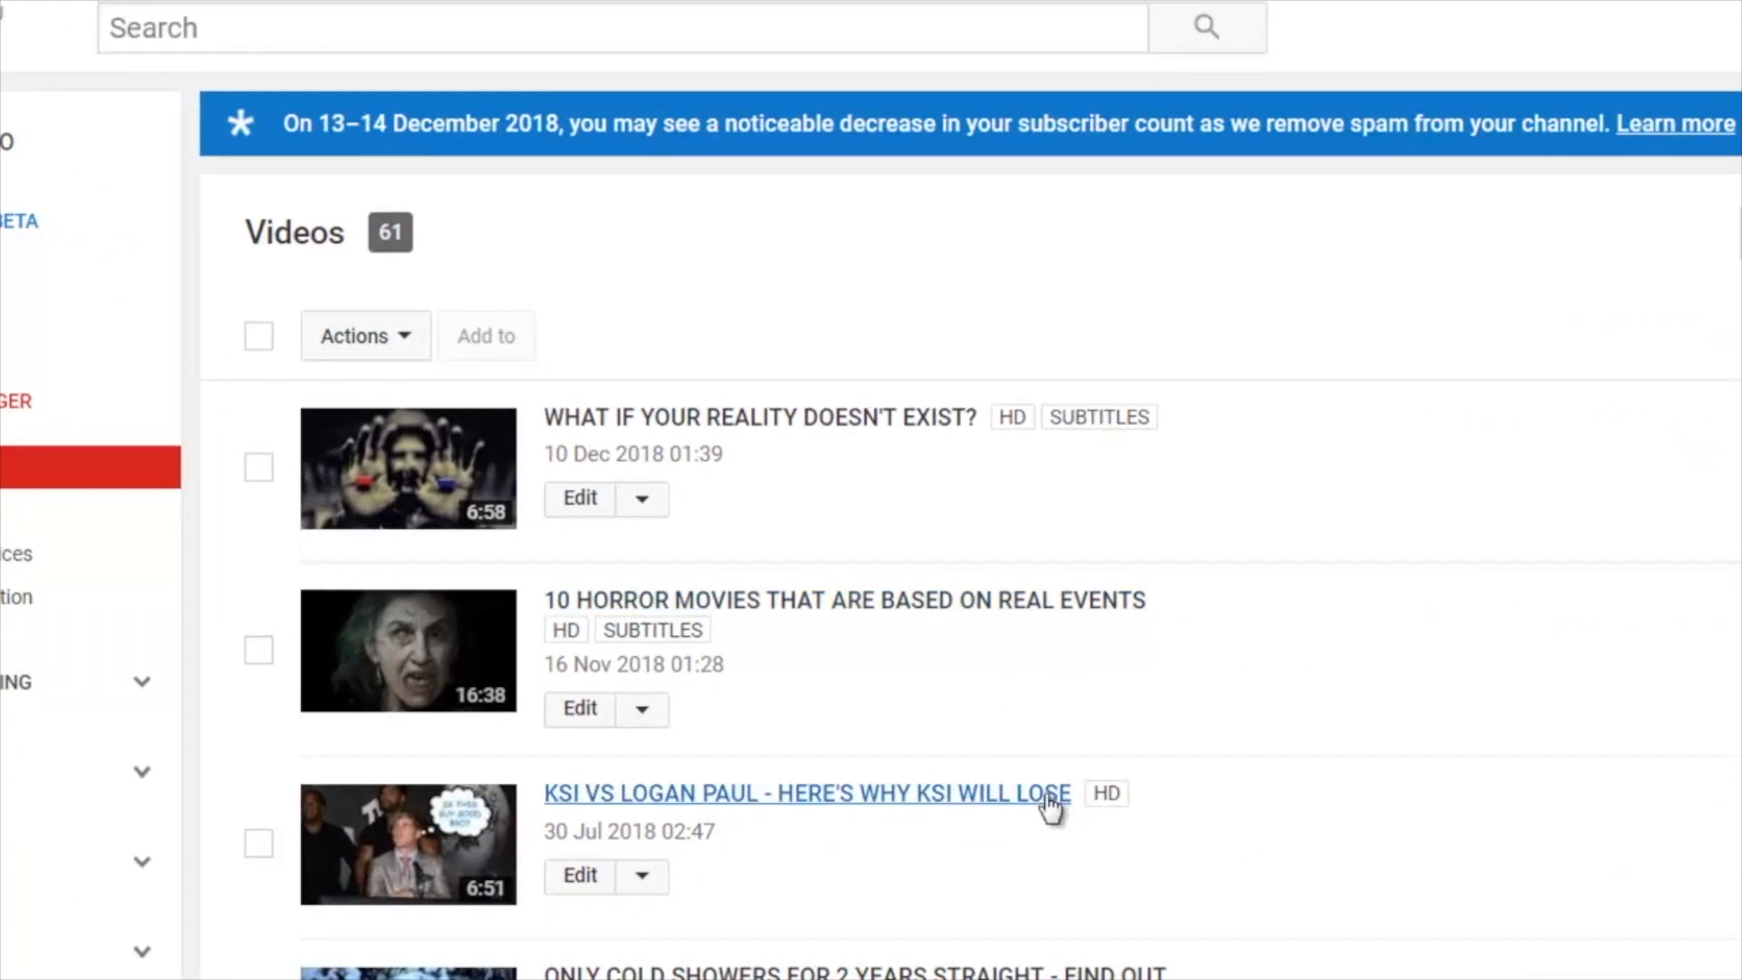
{"action": "left_click", "coordinate": [572, 710]}
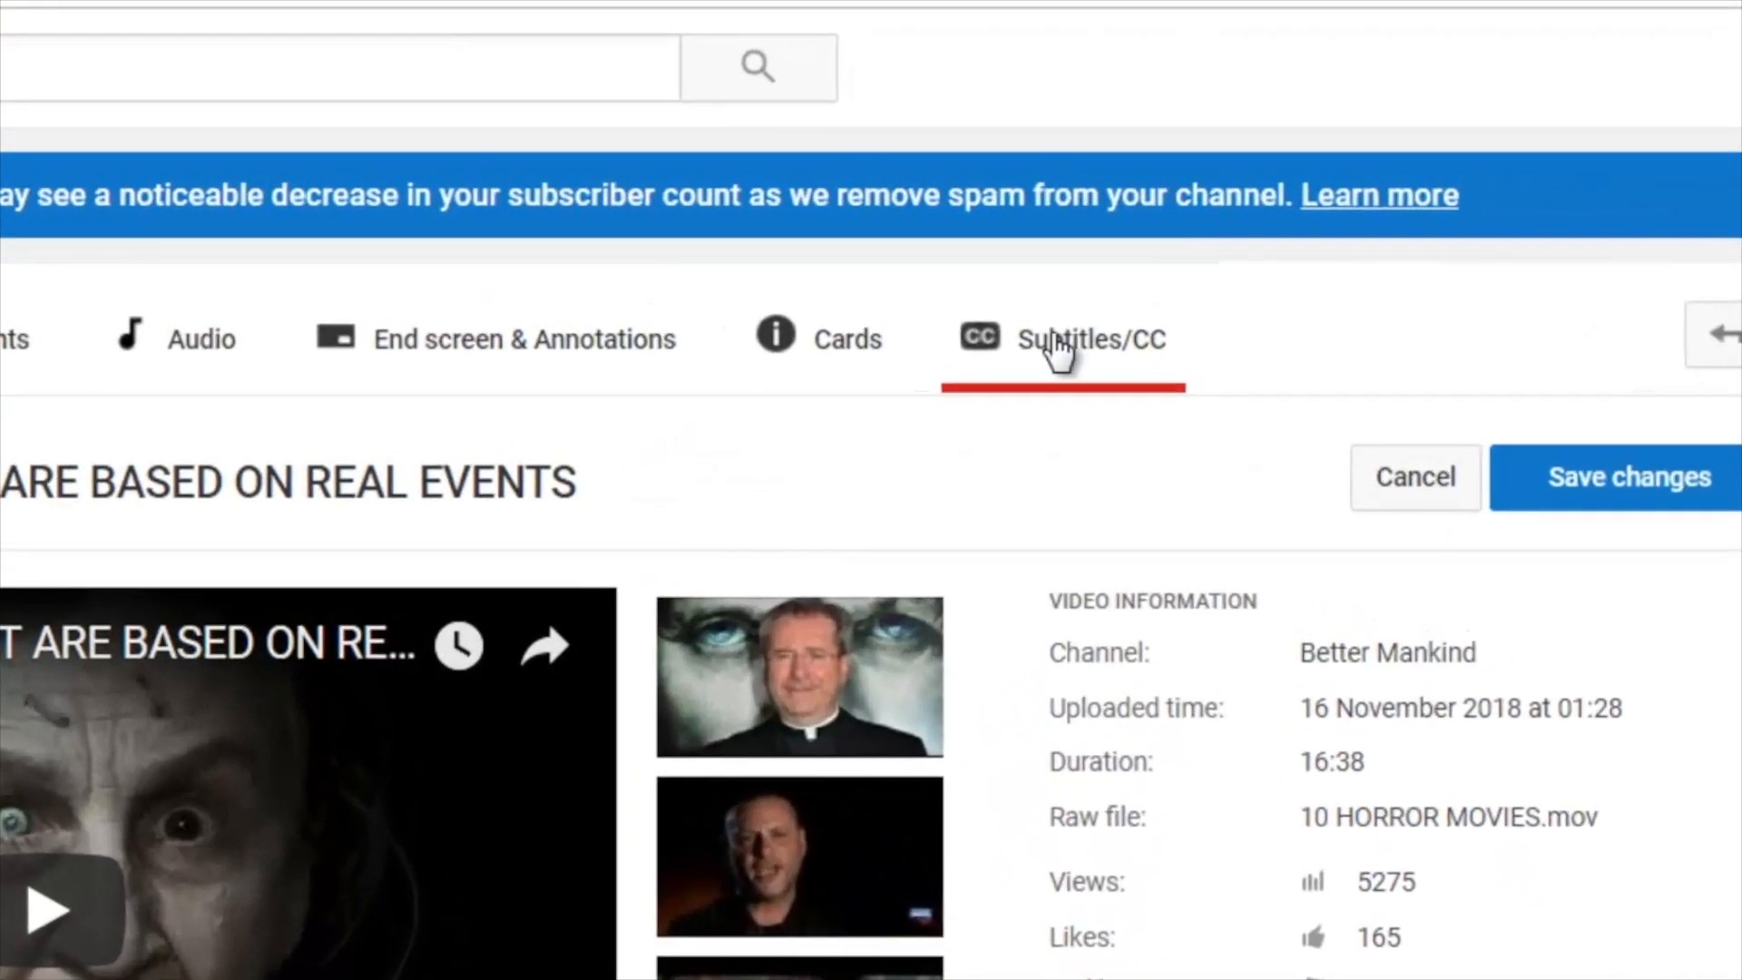
{"action": "left_click", "coordinate": [1057, 347]}
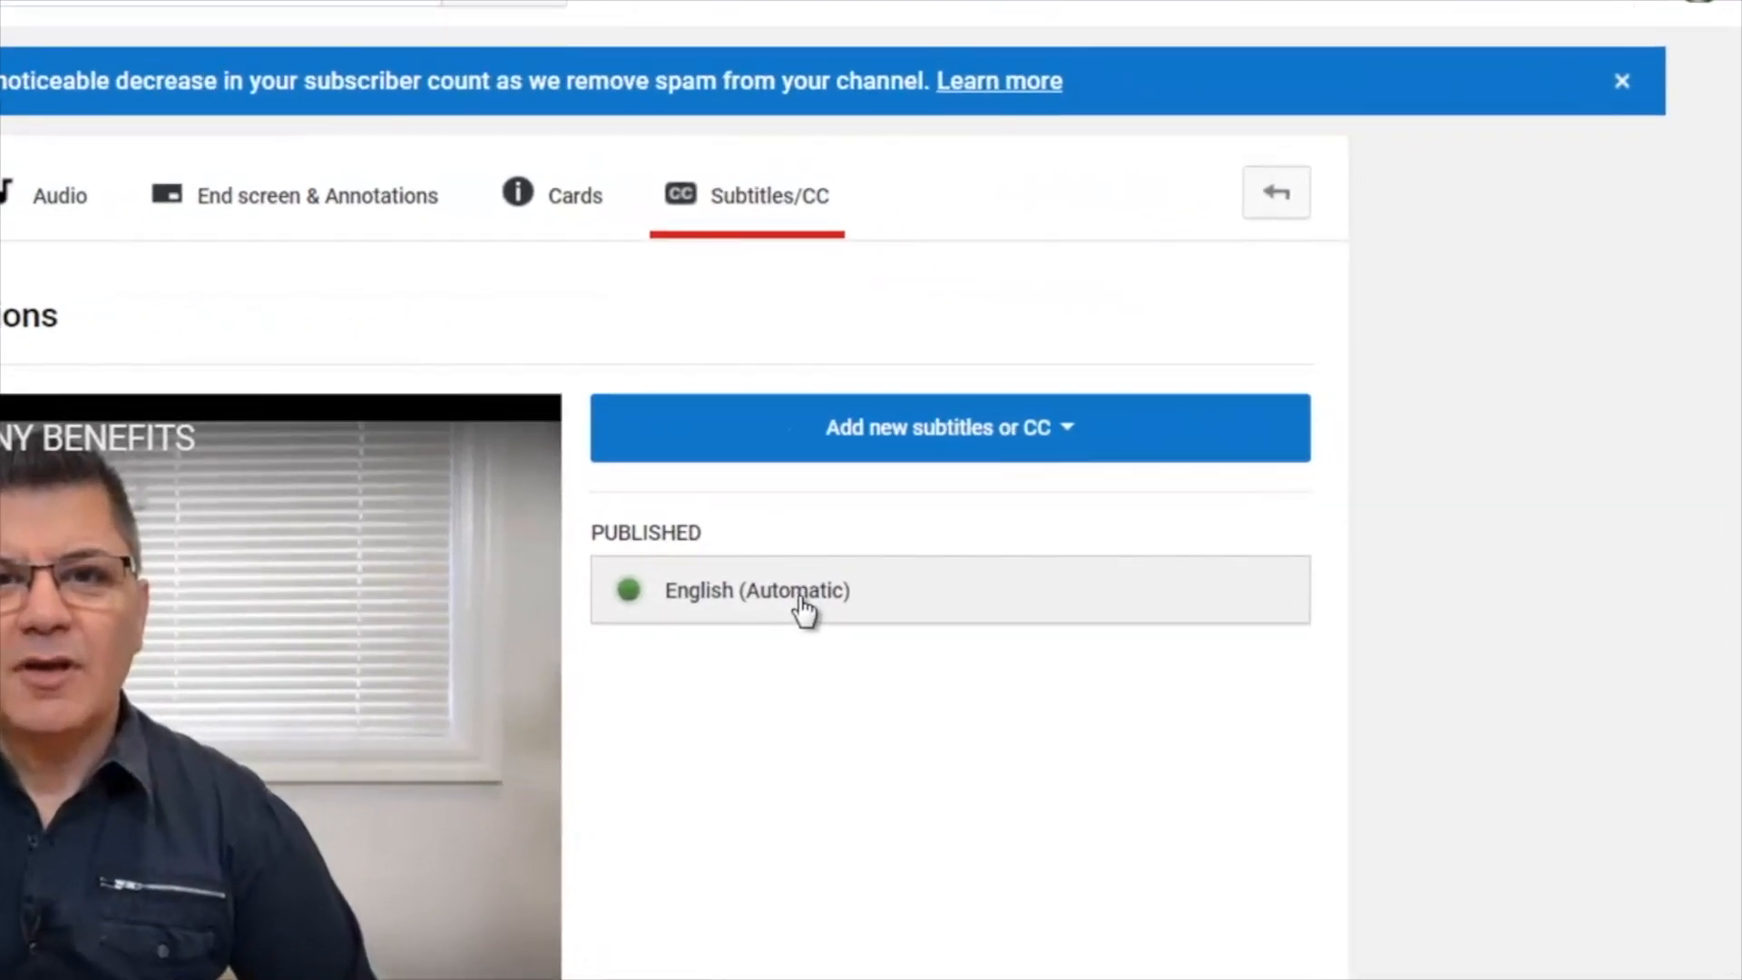
- Open the published English (Automatic) subtitles for editing and look through the caption lines starting at 0:03.7 and 0:12.0
{"action": "left_click", "coordinate": [803, 608]}
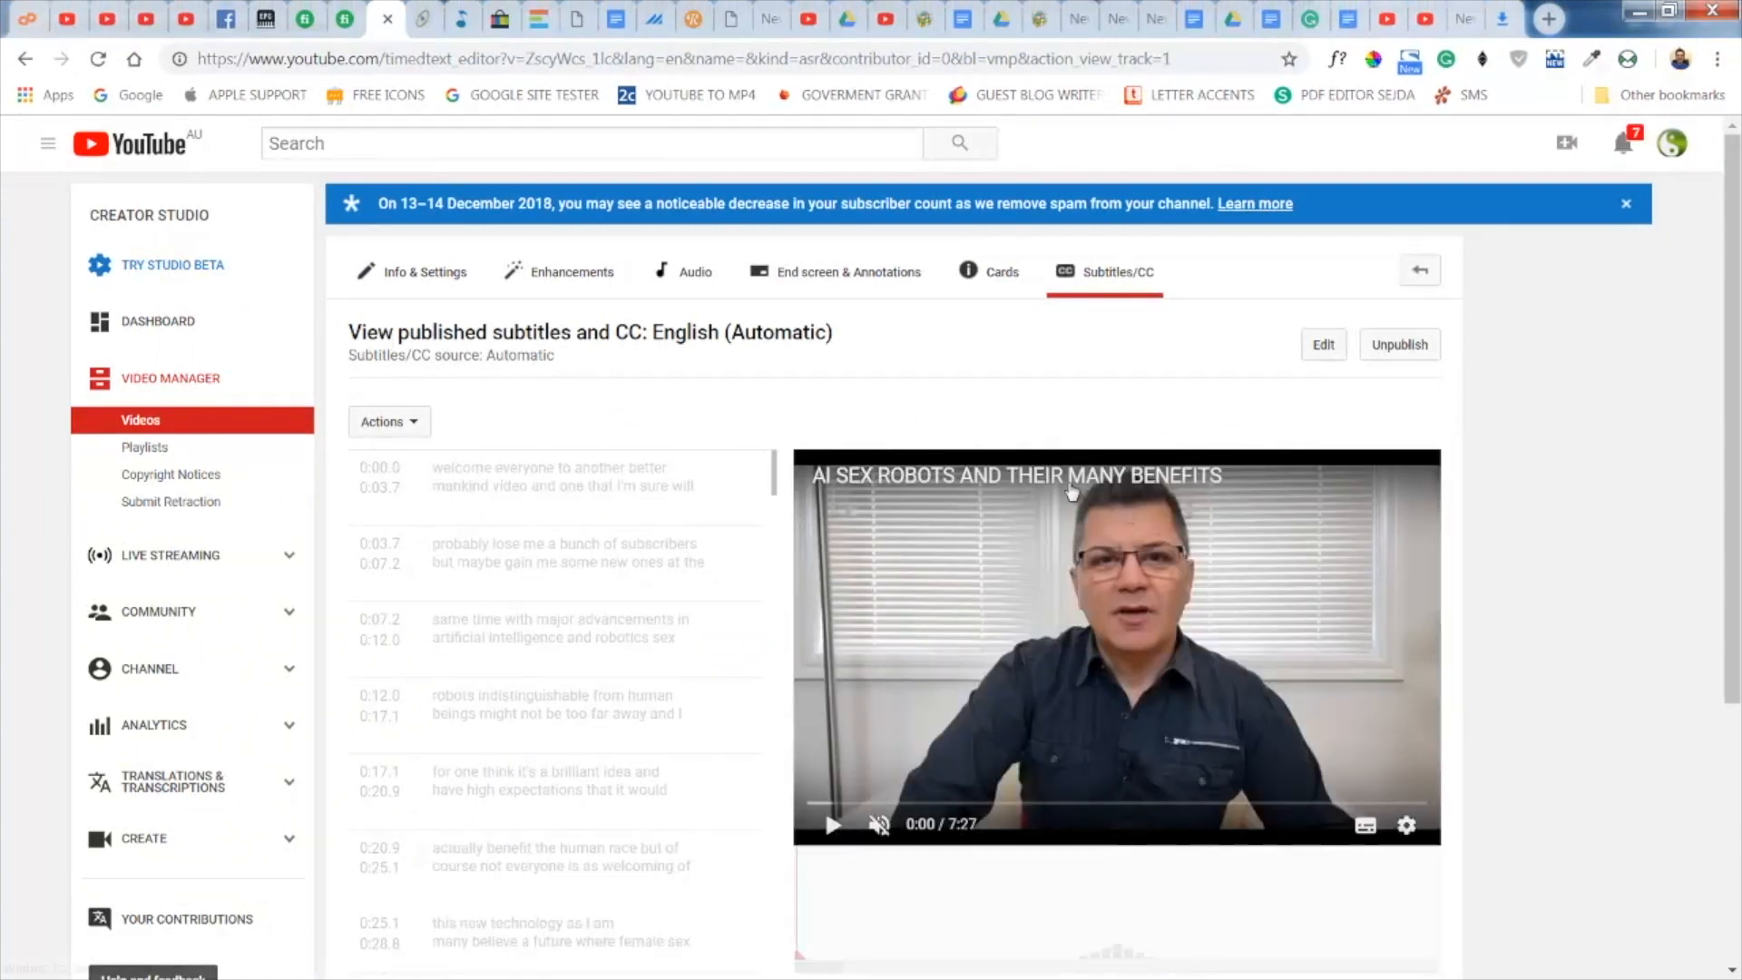
{"action": "left_click", "coordinate": [1324, 346]}
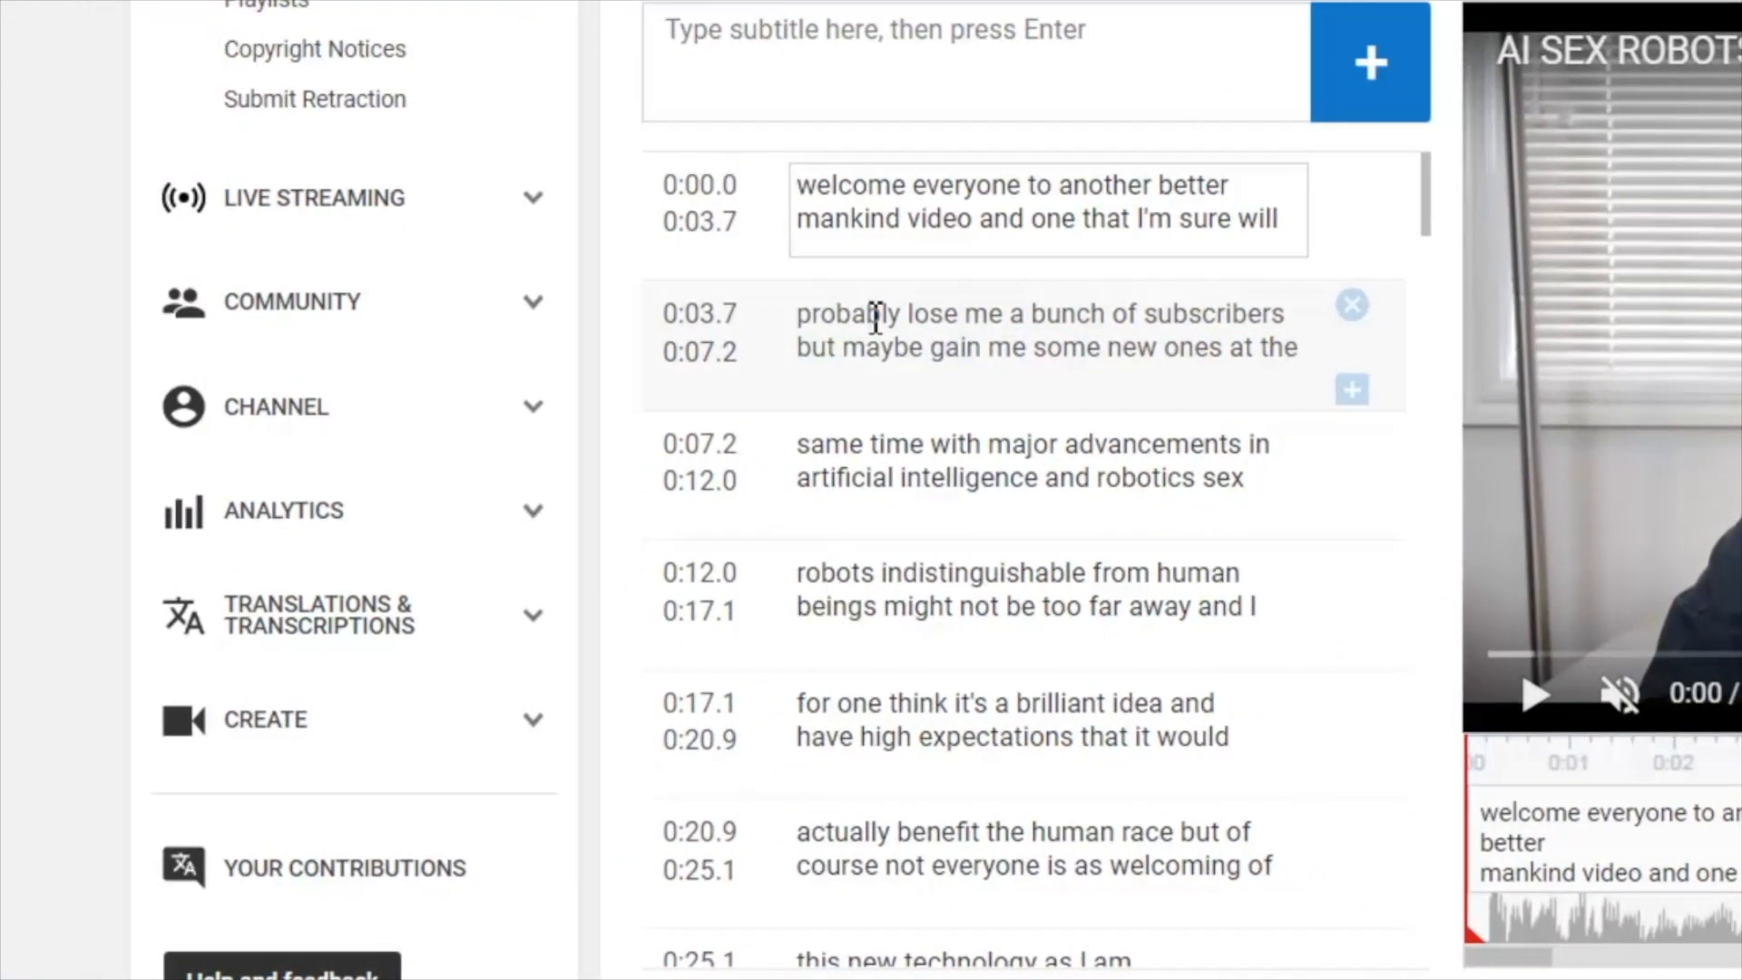
{"action": "left_click", "coordinate": [876, 317]}
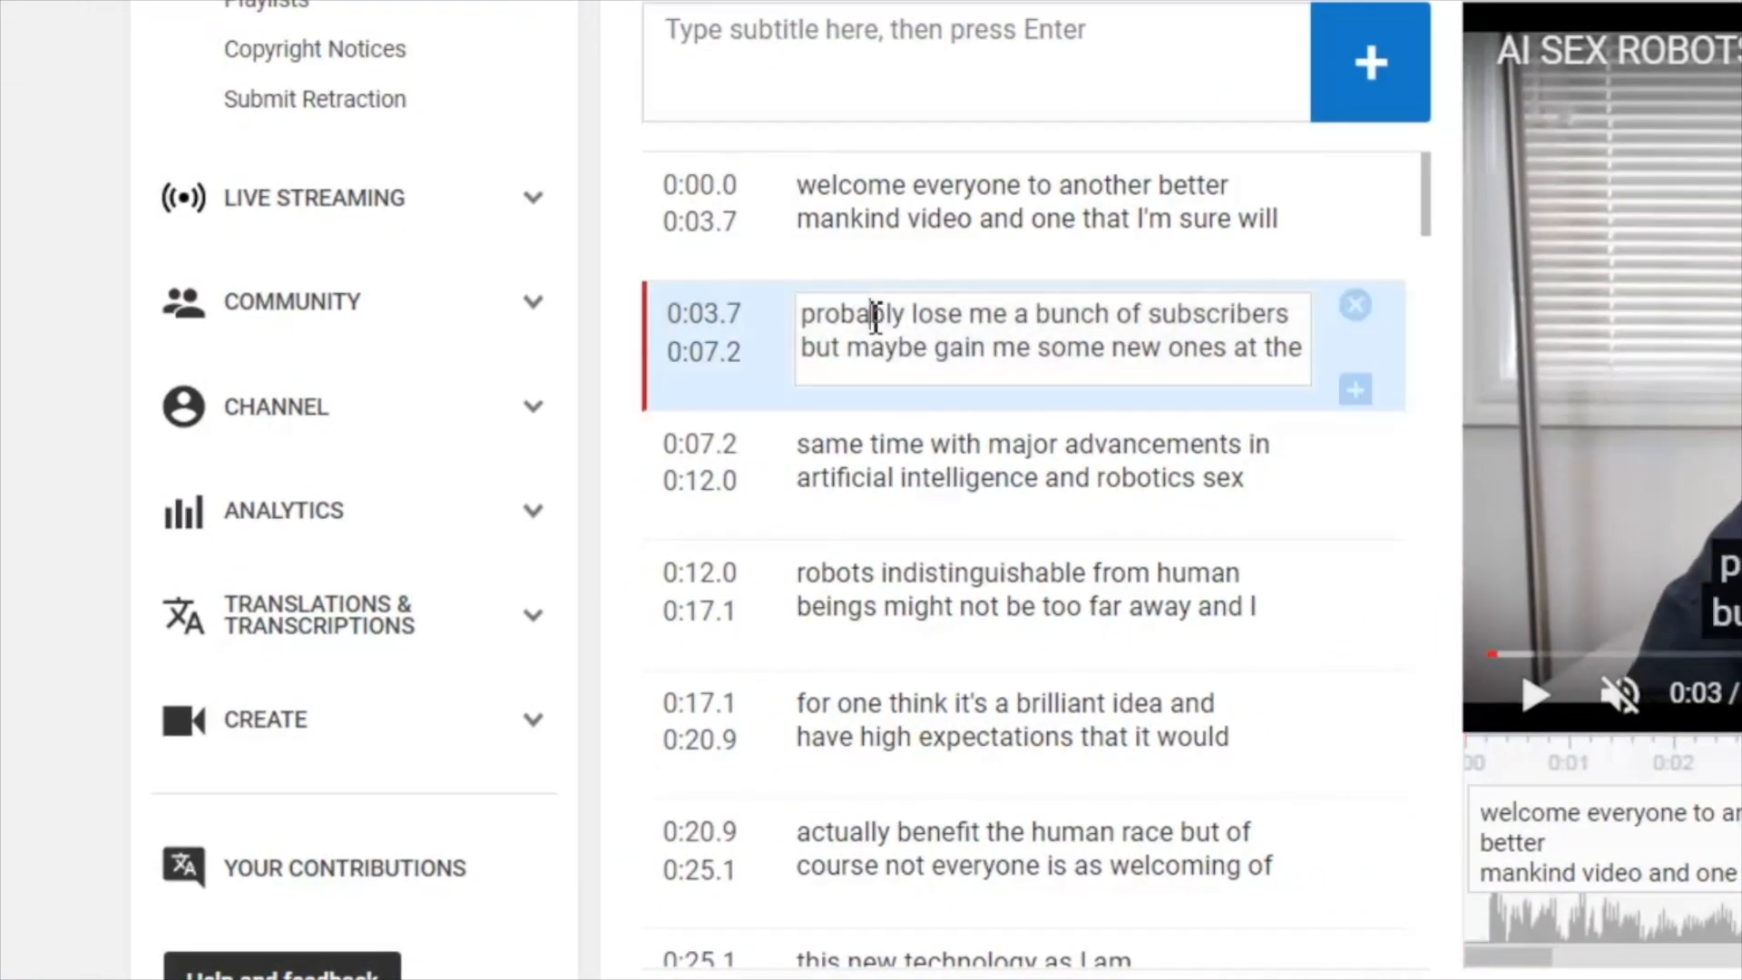
{"action": "scroll", "coordinate": [879, 359], "scroll_direction": "down", "scroll_amount": 2}
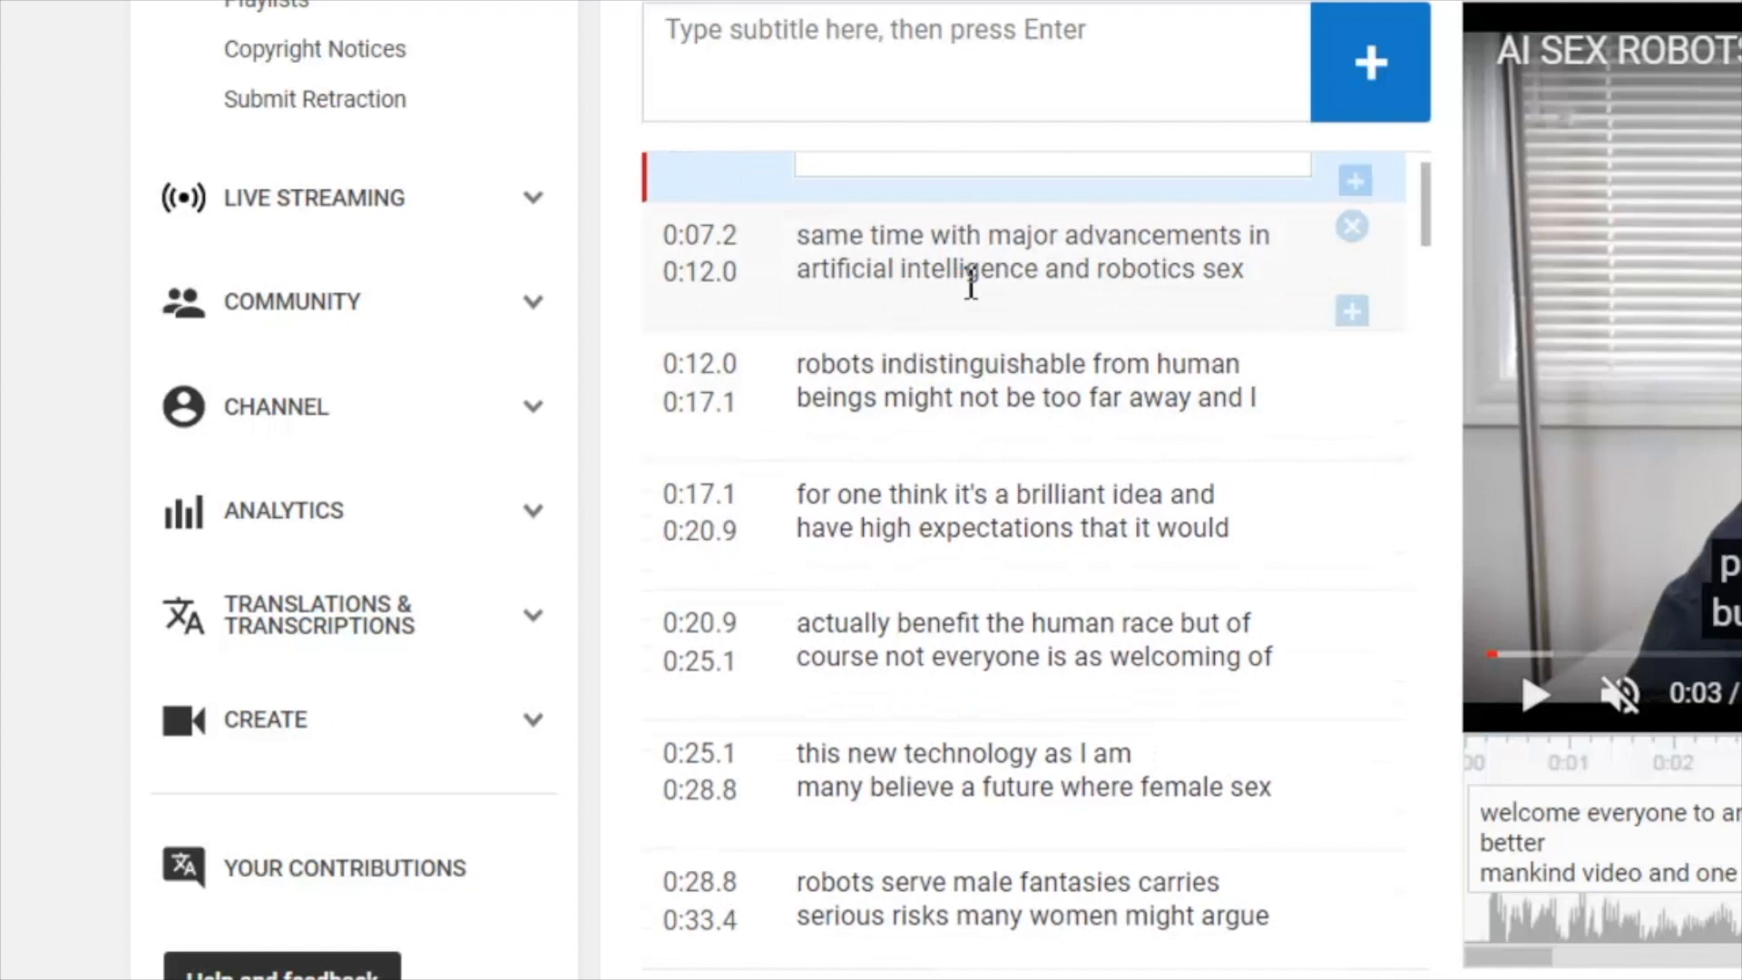
{"action": "left_click", "coordinate": [949, 367]}
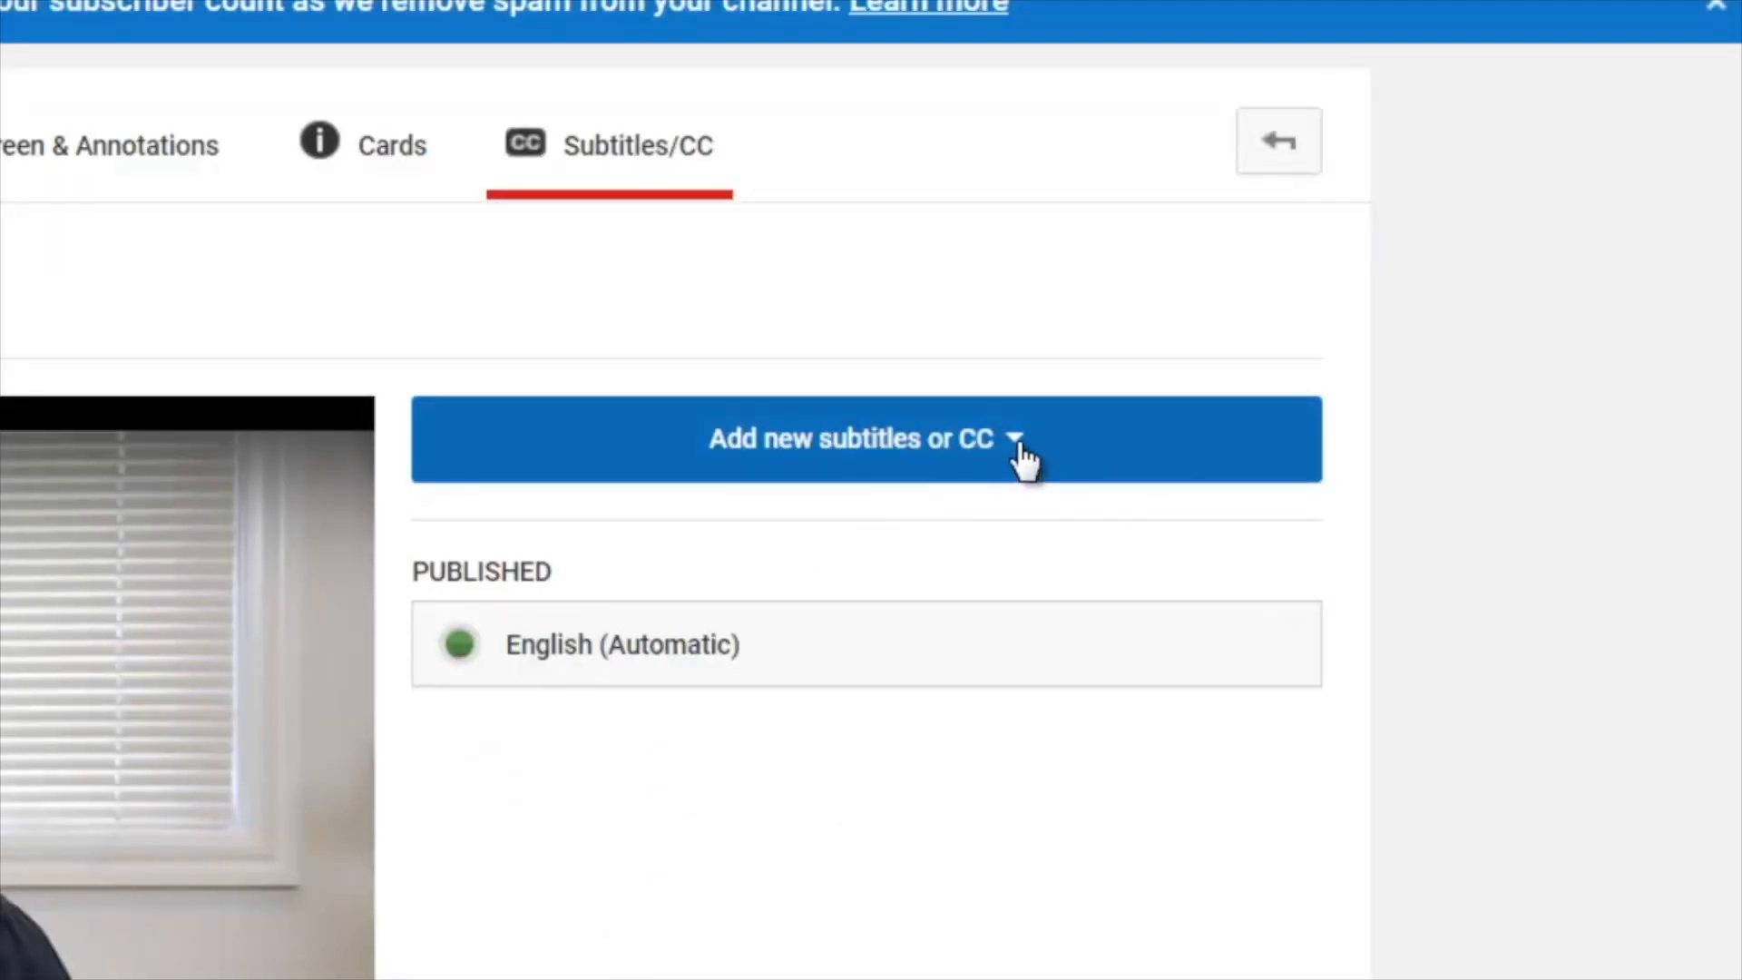
- Start adding new English subtitles and view the help for the Transcribe and auto-sync method
{"action": "left_click", "coordinate": [1024, 458]}
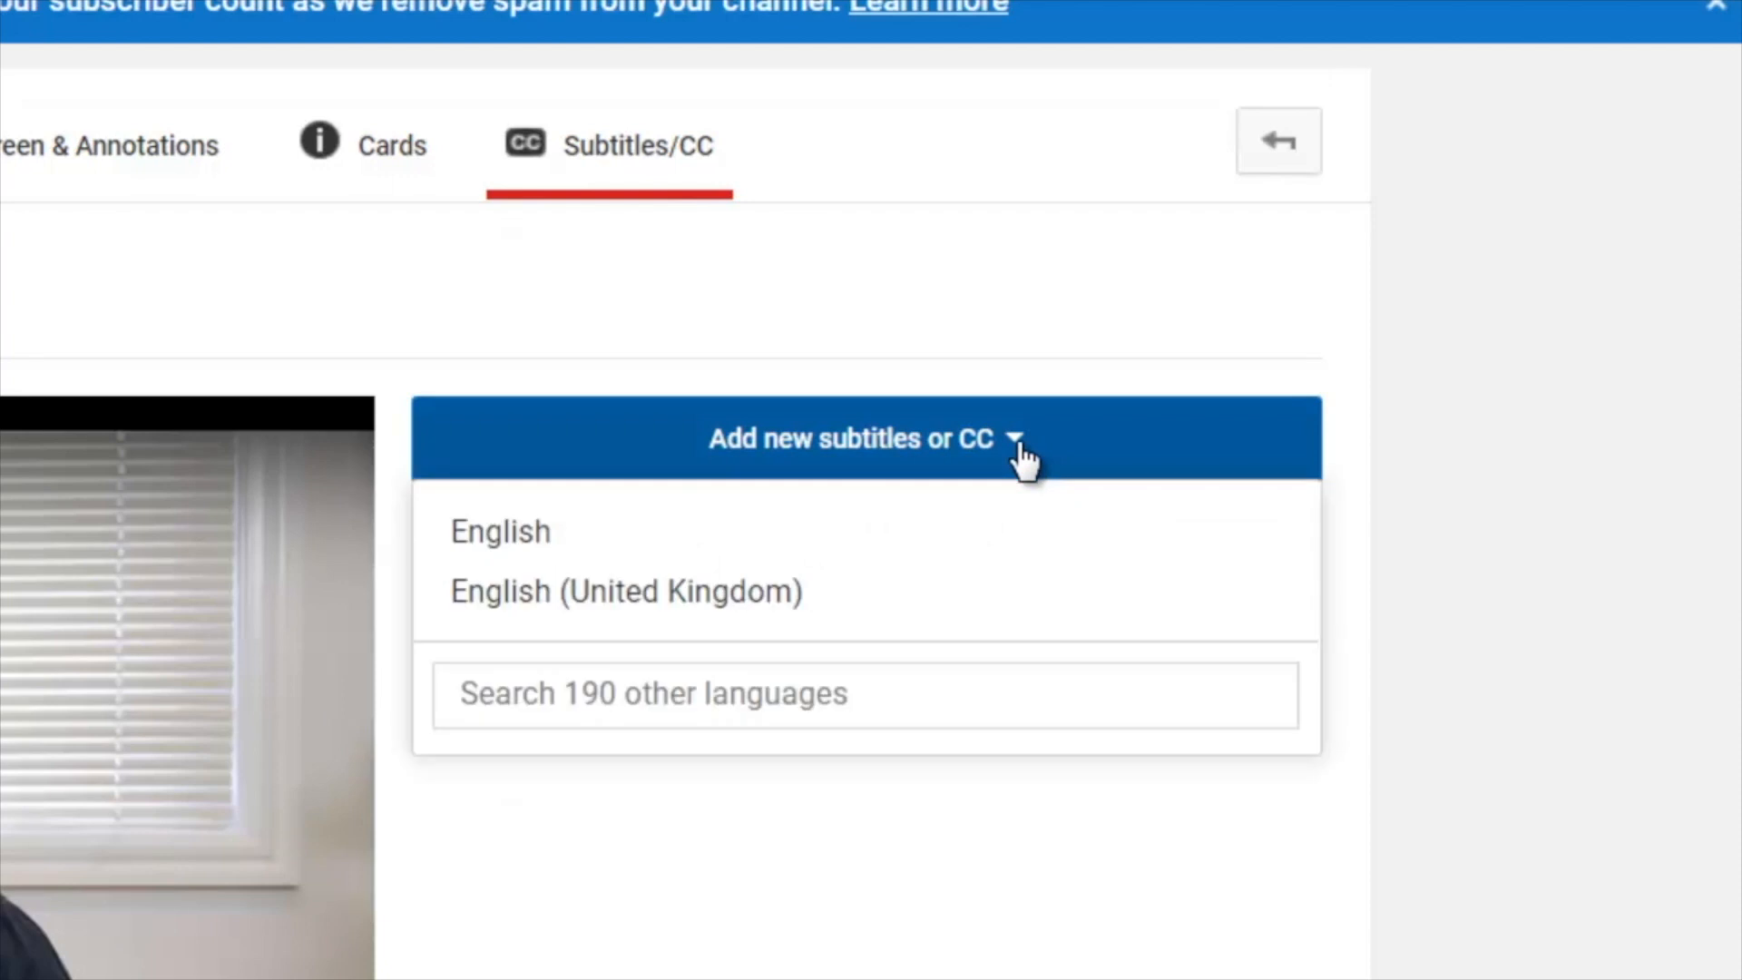
{"action": "left_click", "coordinate": [542, 547]}
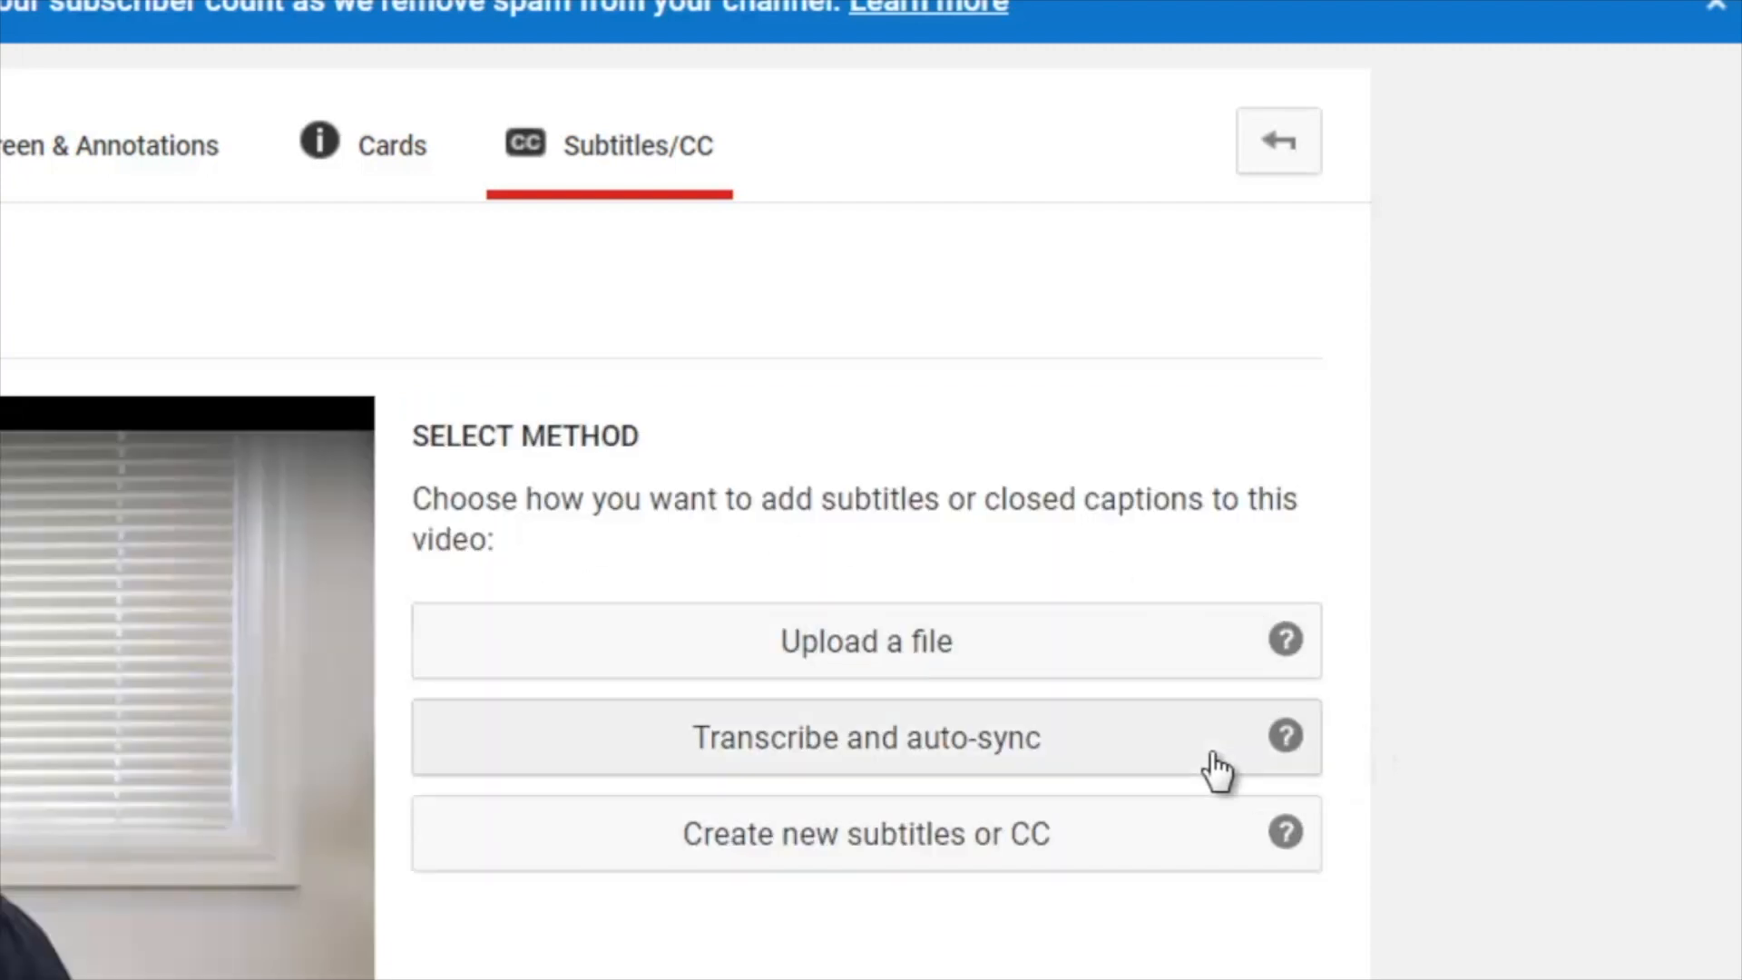
{"action": "left_click", "coordinate": [1286, 735]}
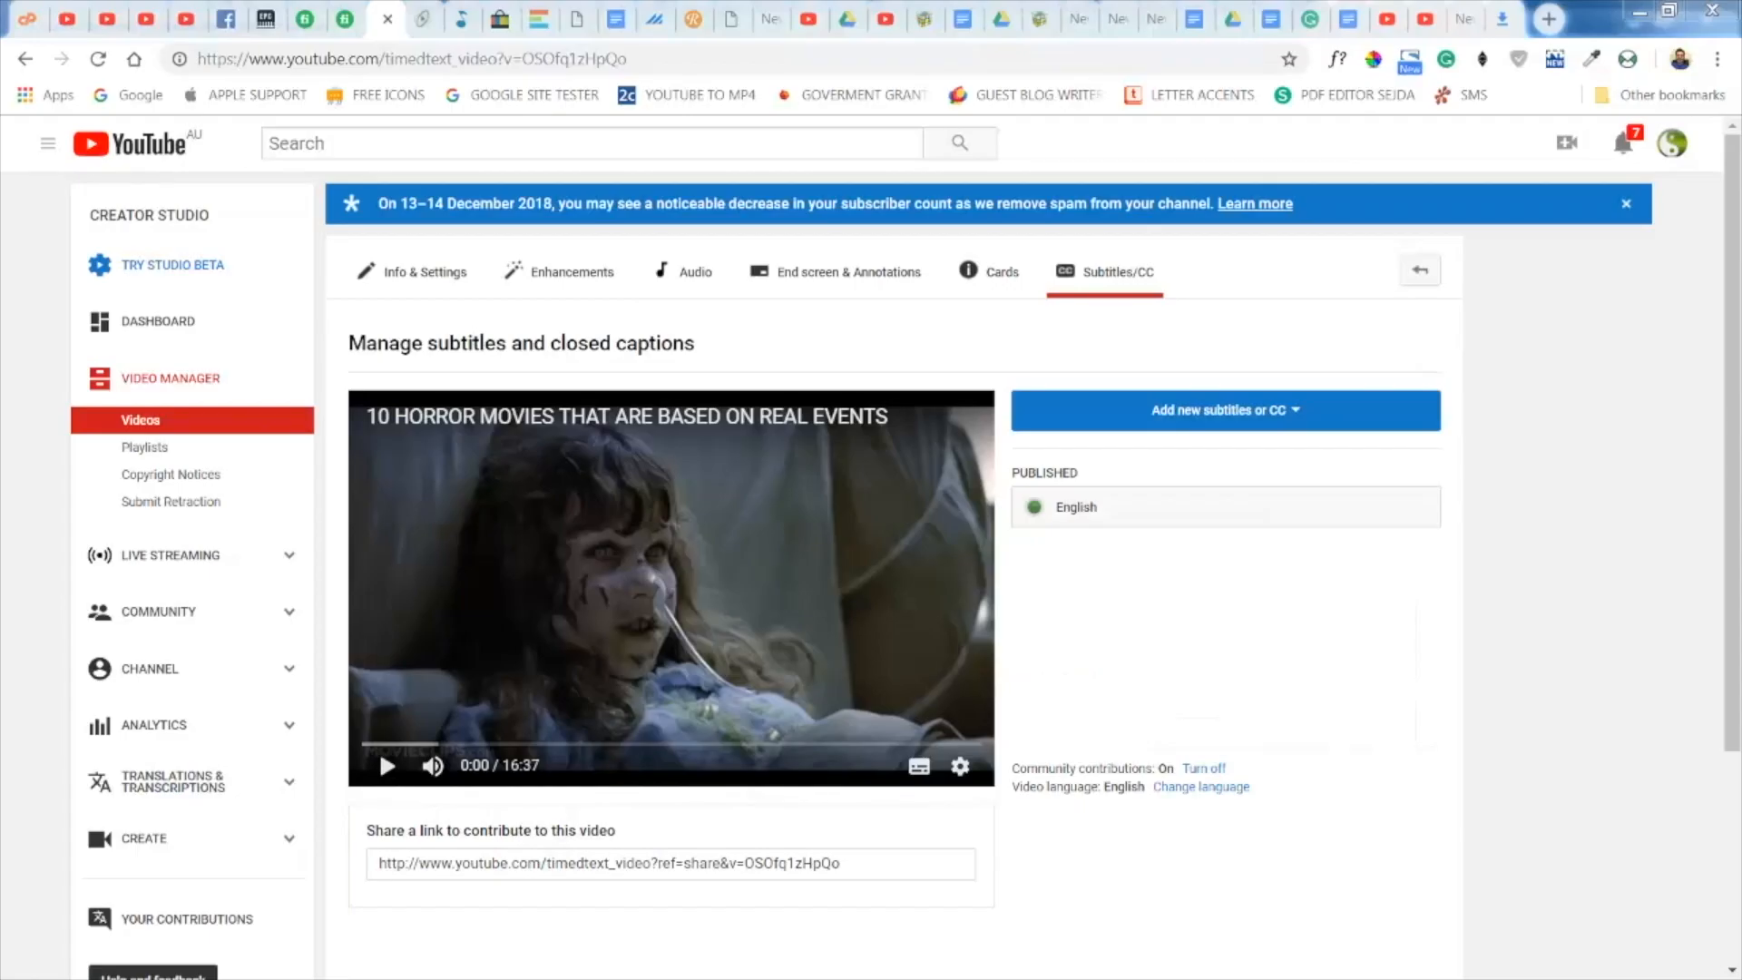
- Open the horror movies video's published English subtitles, mute the preview and inspect the caption at 0:04.1 in edit mode
{"action": "left_click", "coordinate": [1135, 519]}
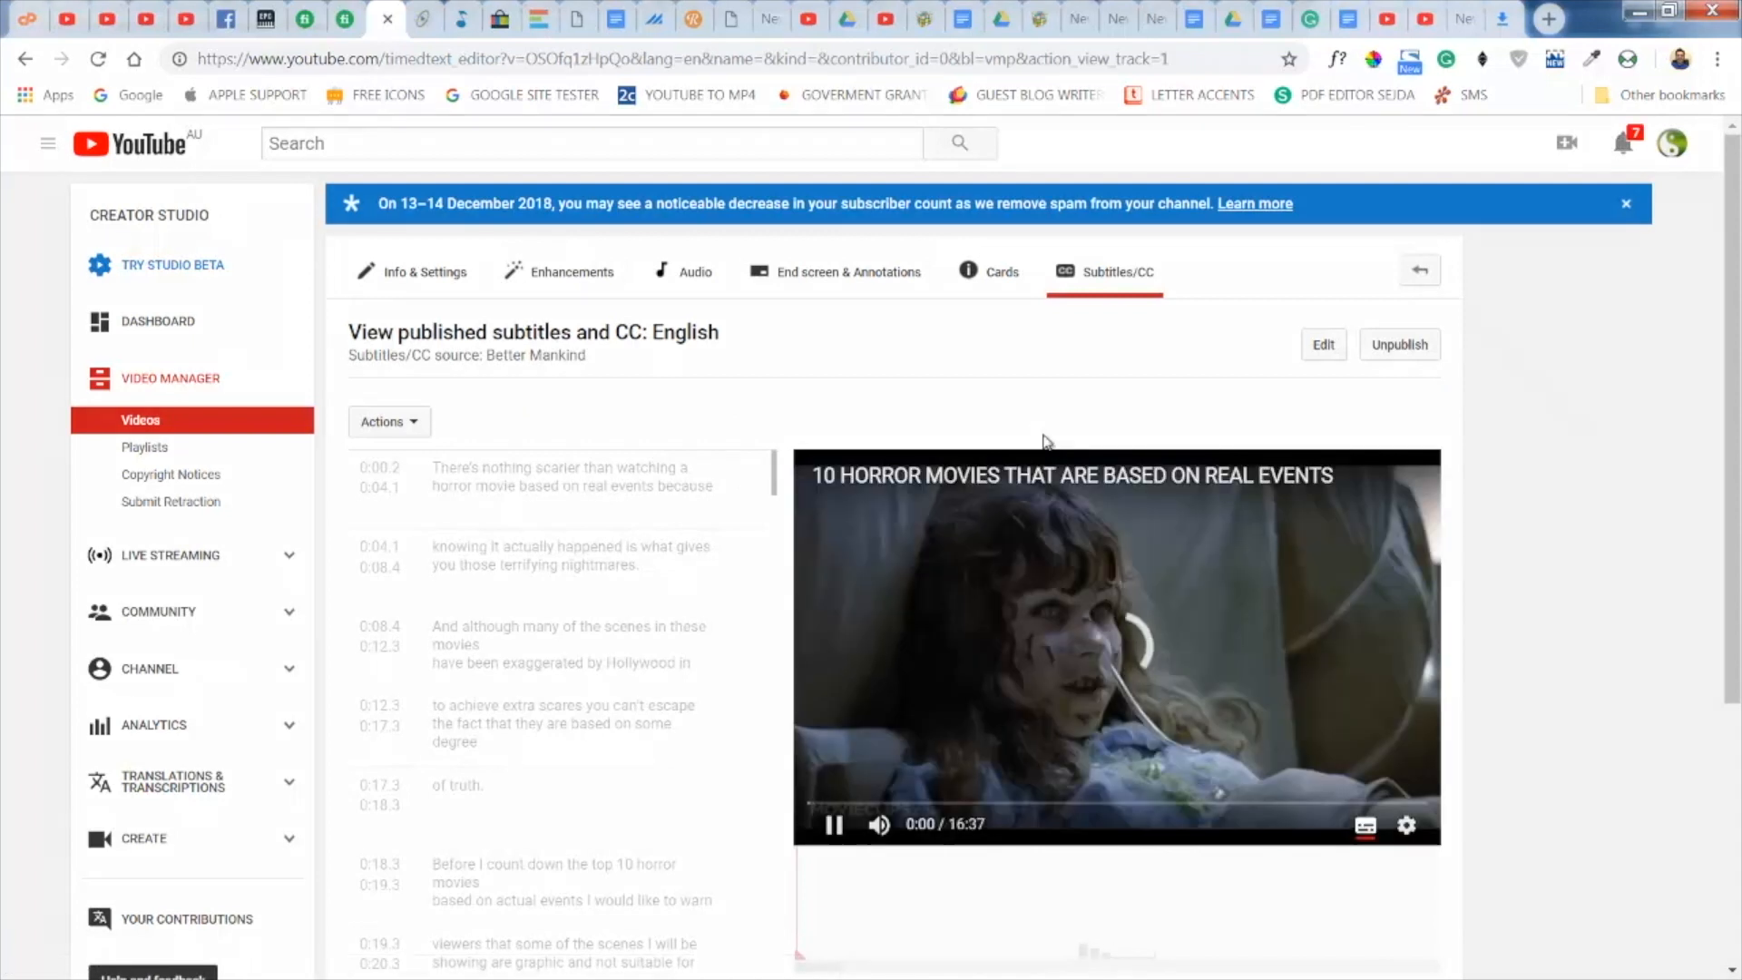
{"action": "left_click", "coordinate": [879, 827]}
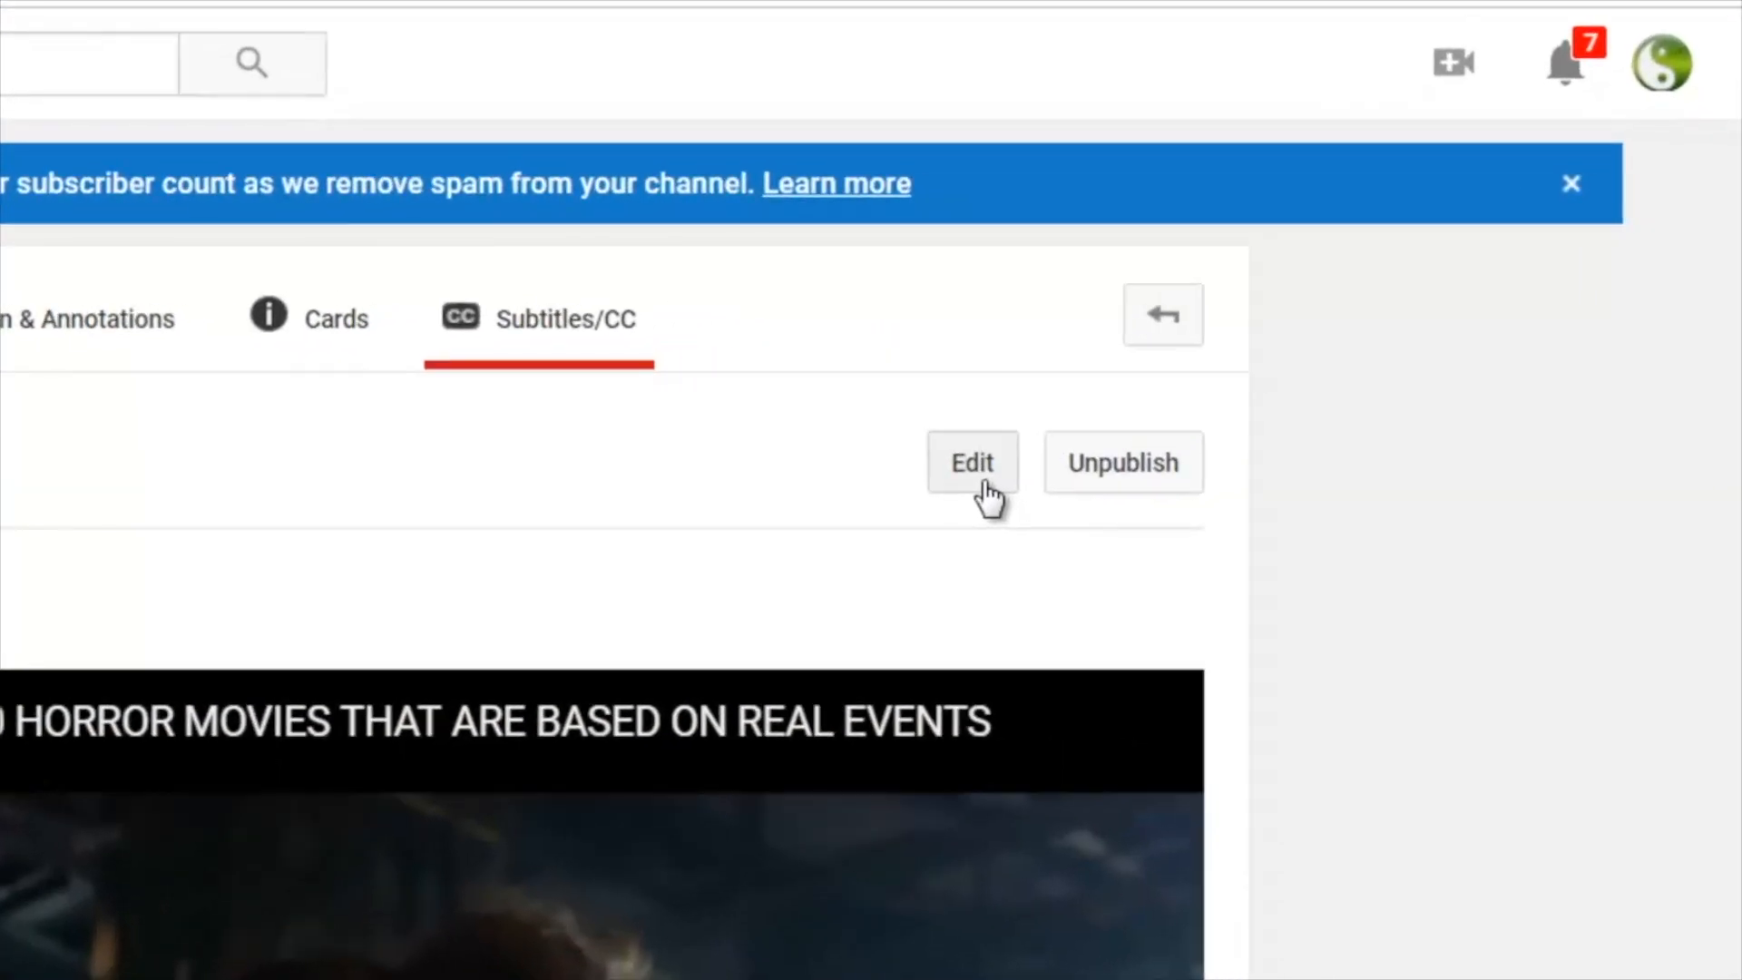
{"action": "left_click", "coordinate": [985, 490]}
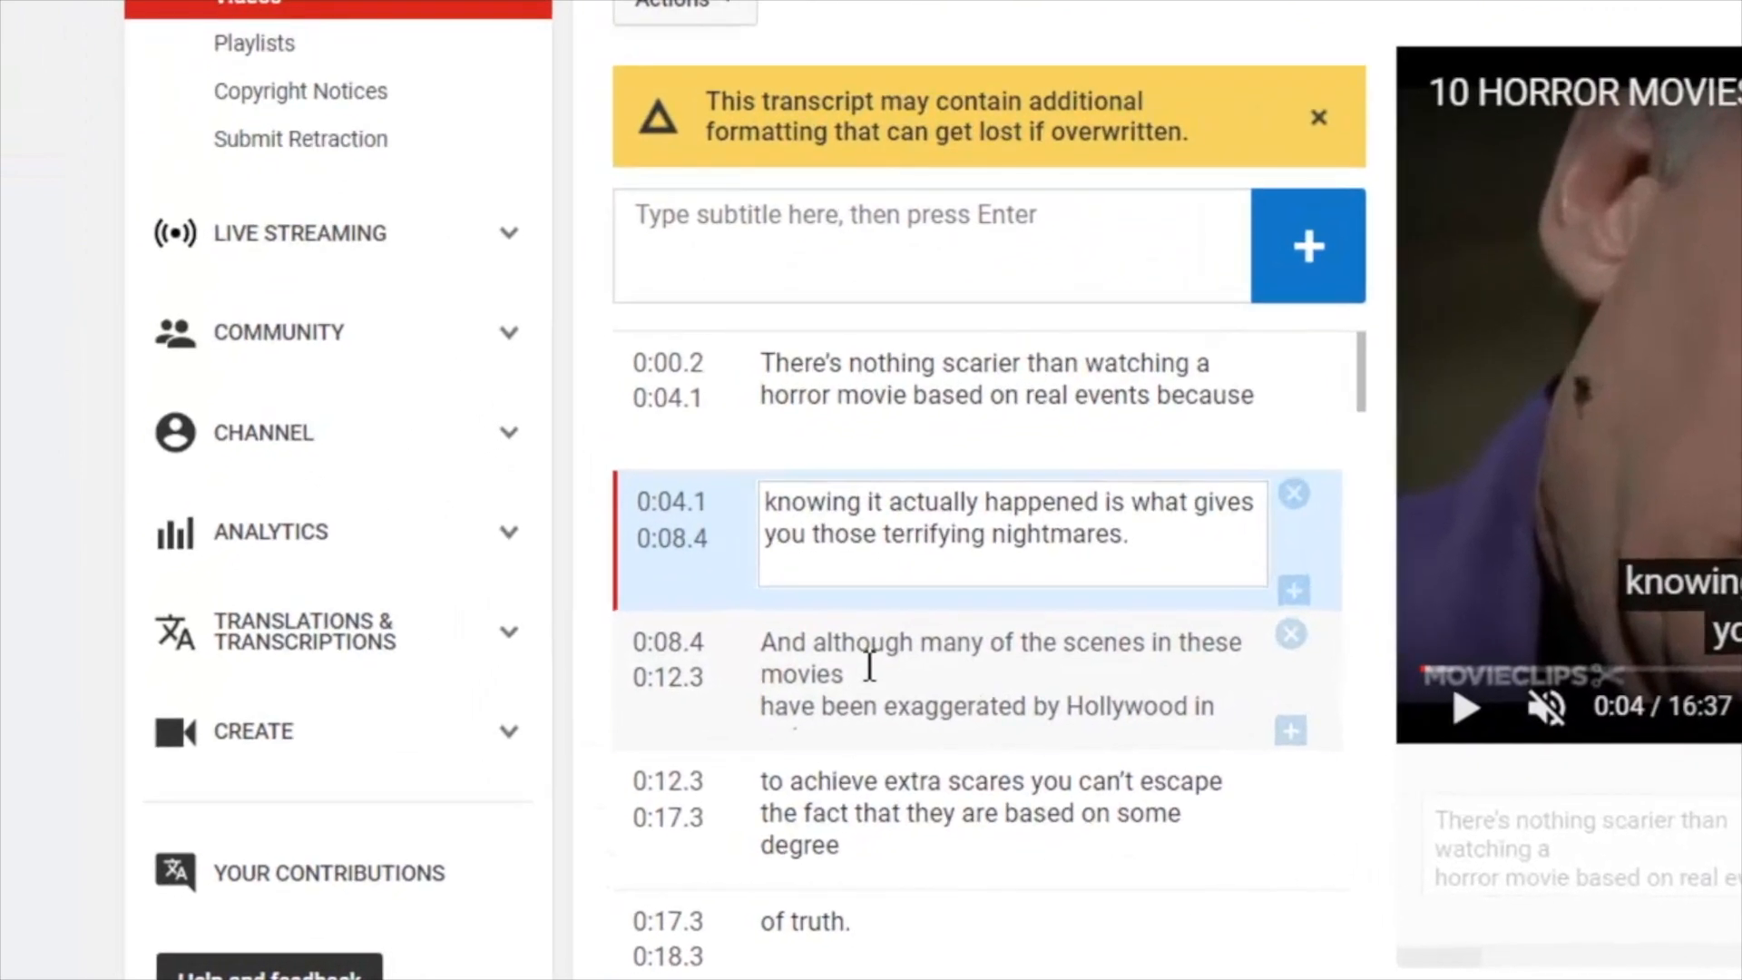
{"action": "left_click", "coordinate": [869, 667]}
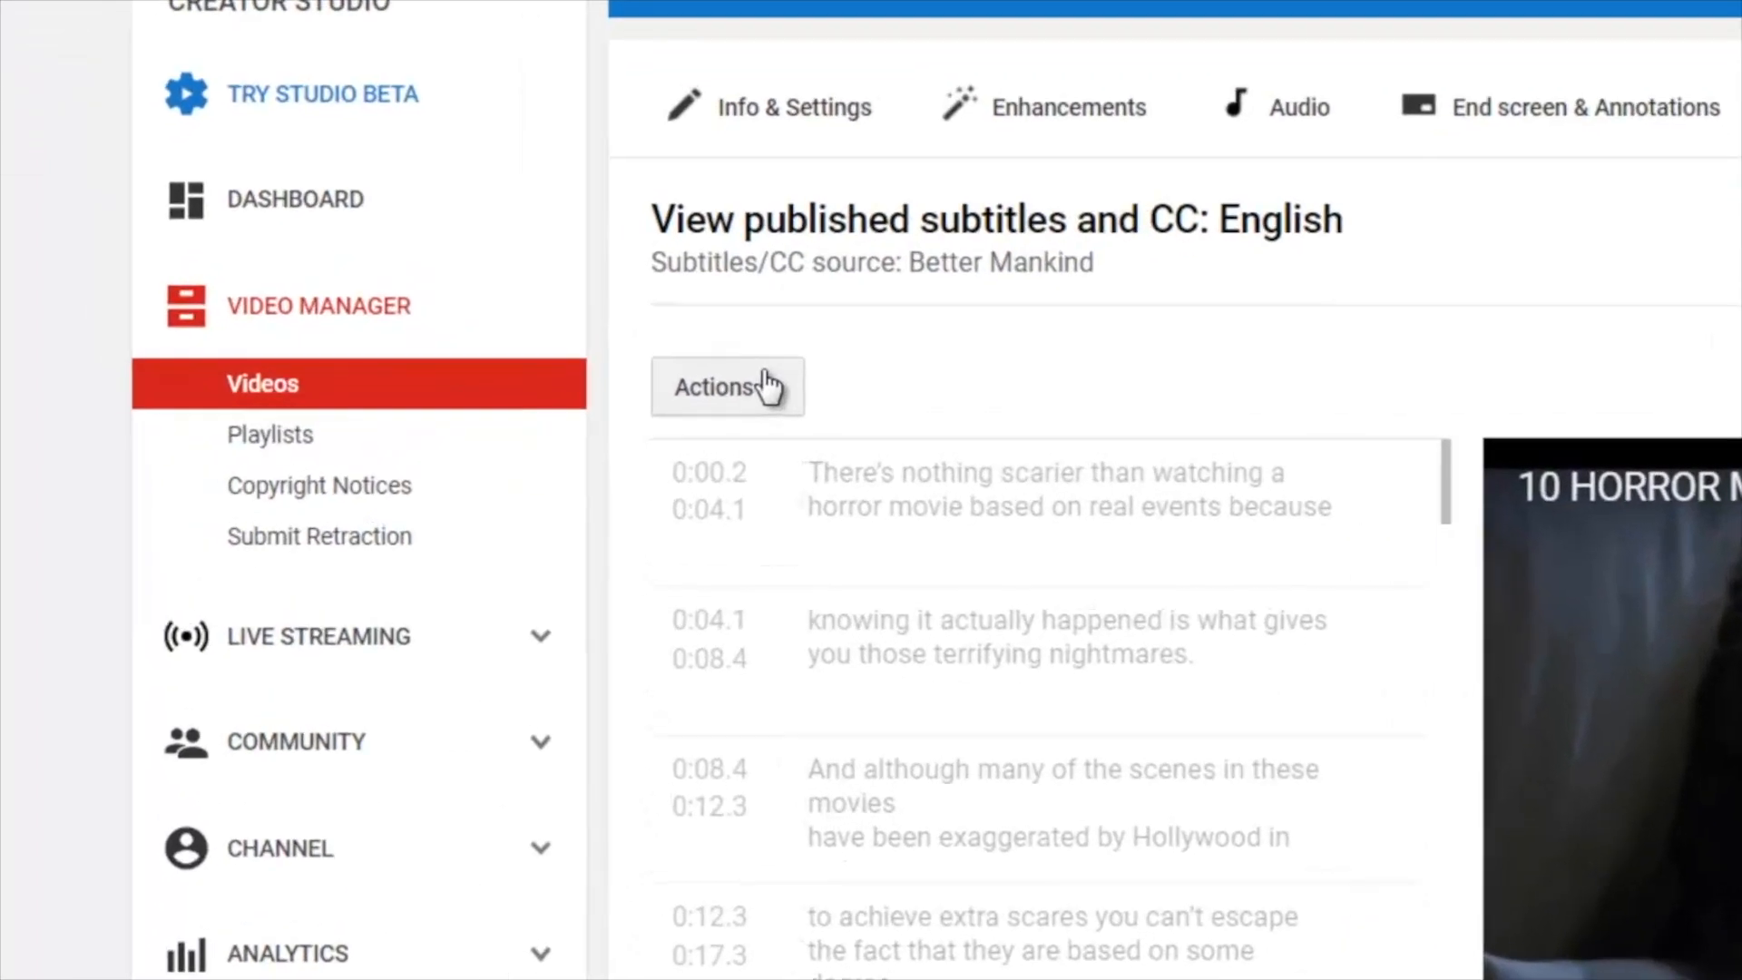
- Download the published English subtitles as .srt and copy the file into the "10 HORROR MOVIES BASED ON REAL EVENTS" folder
{"action": "left_click", "coordinate": [411, 420]}
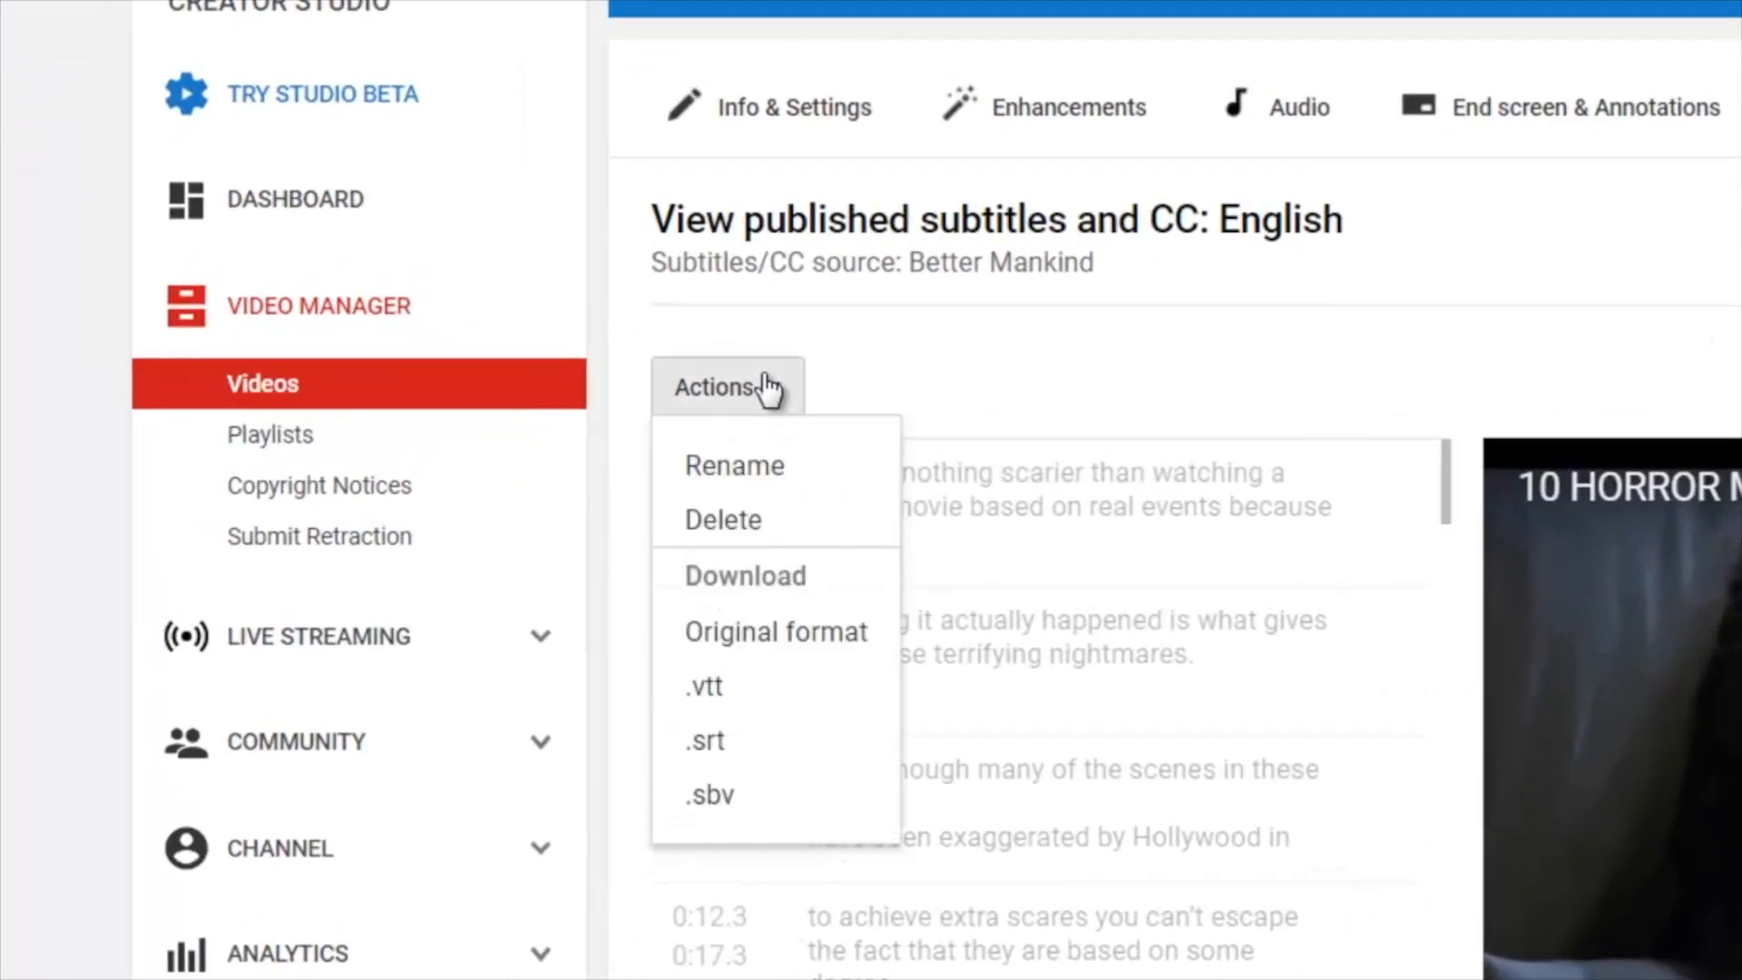
{"action": "left_click", "coordinate": [712, 740]}
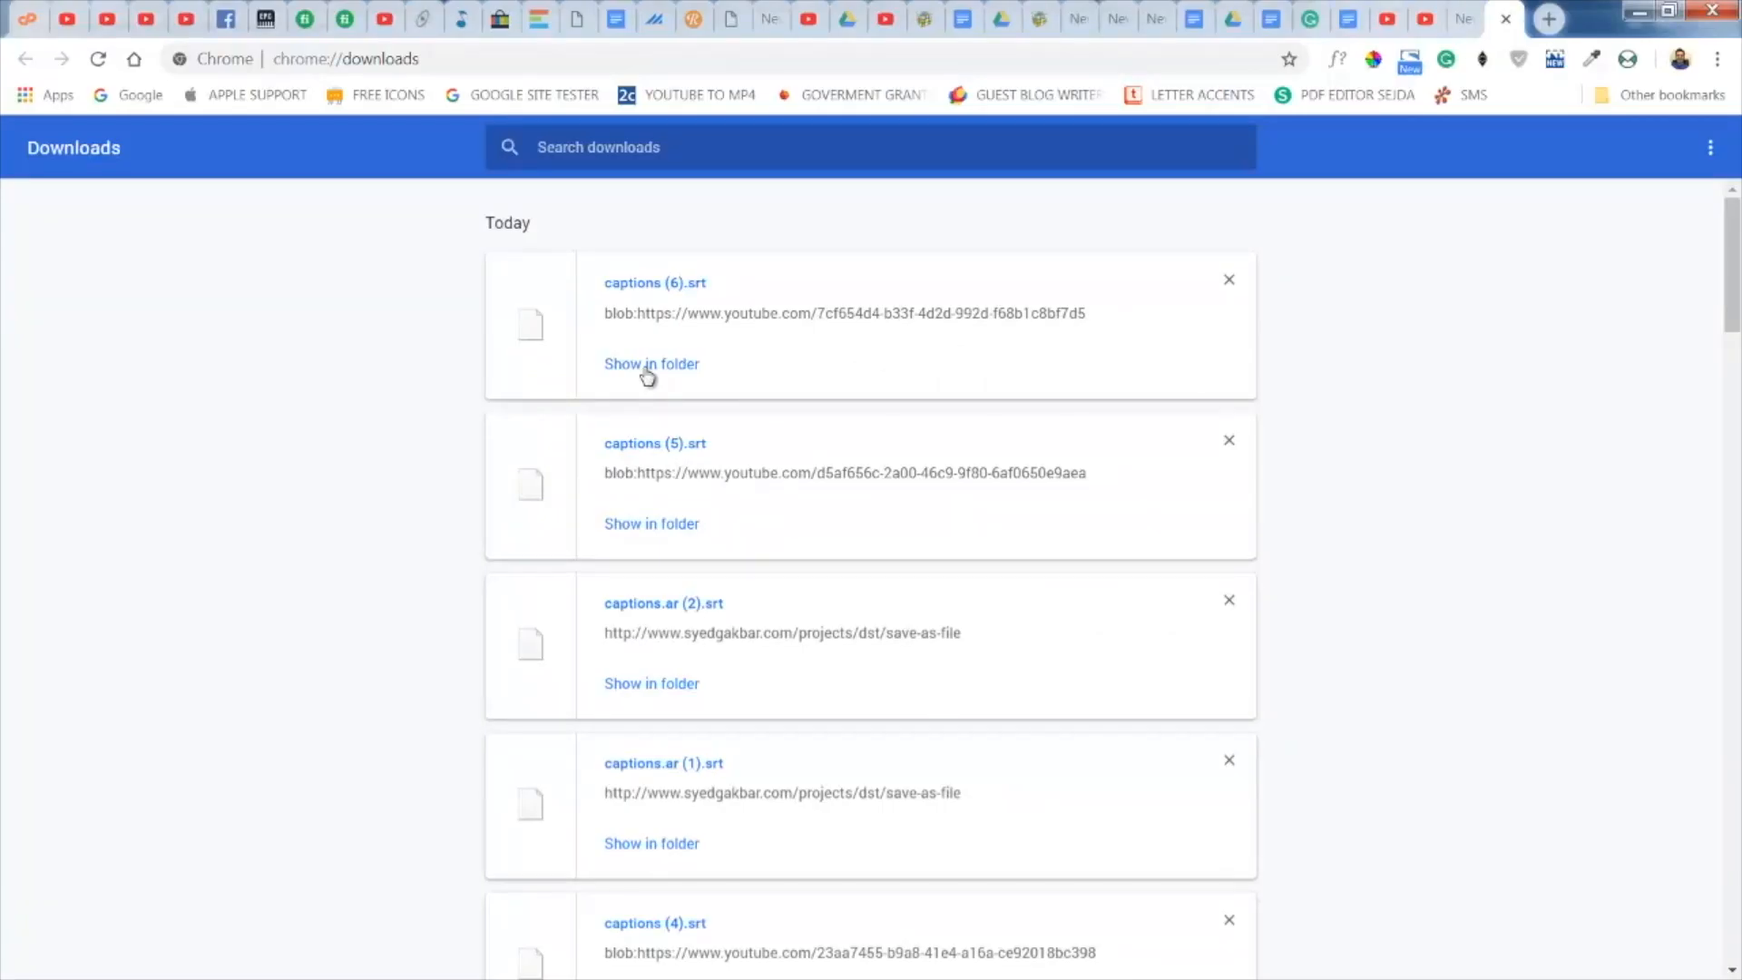
{"action": "left_click", "coordinate": [647, 376]}
{"action": "right_click", "coordinate": [551, 722]}
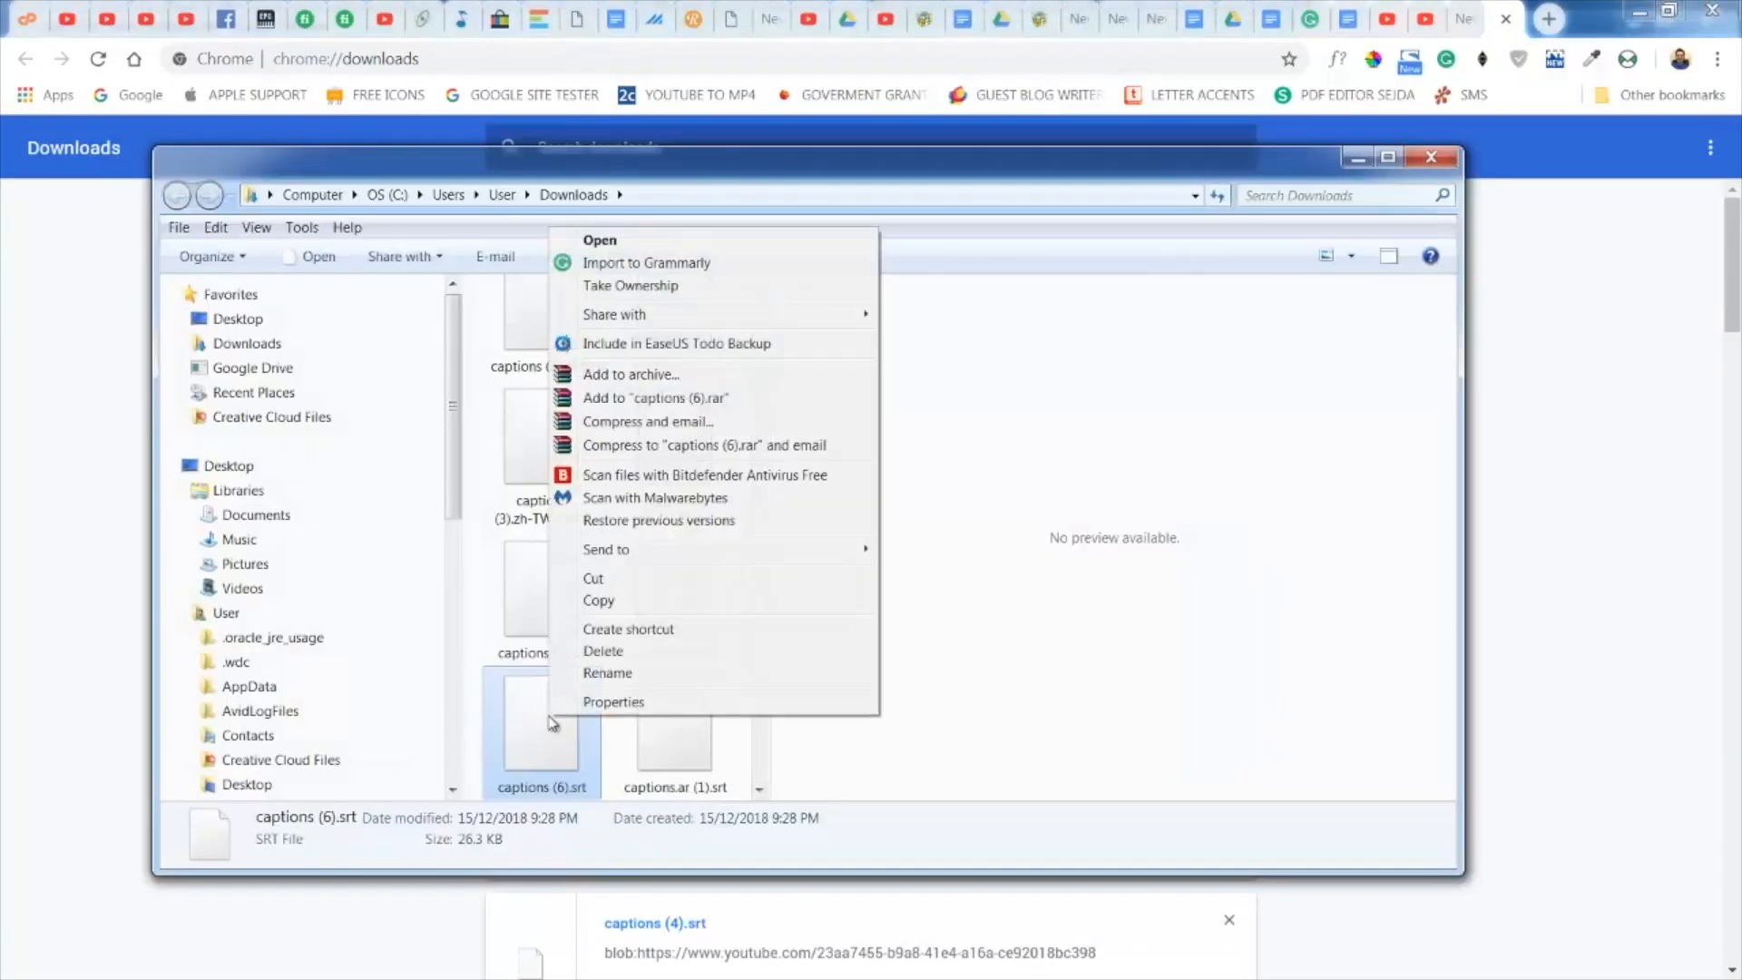
{"action": "left_click", "coordinate": [594, 600]}
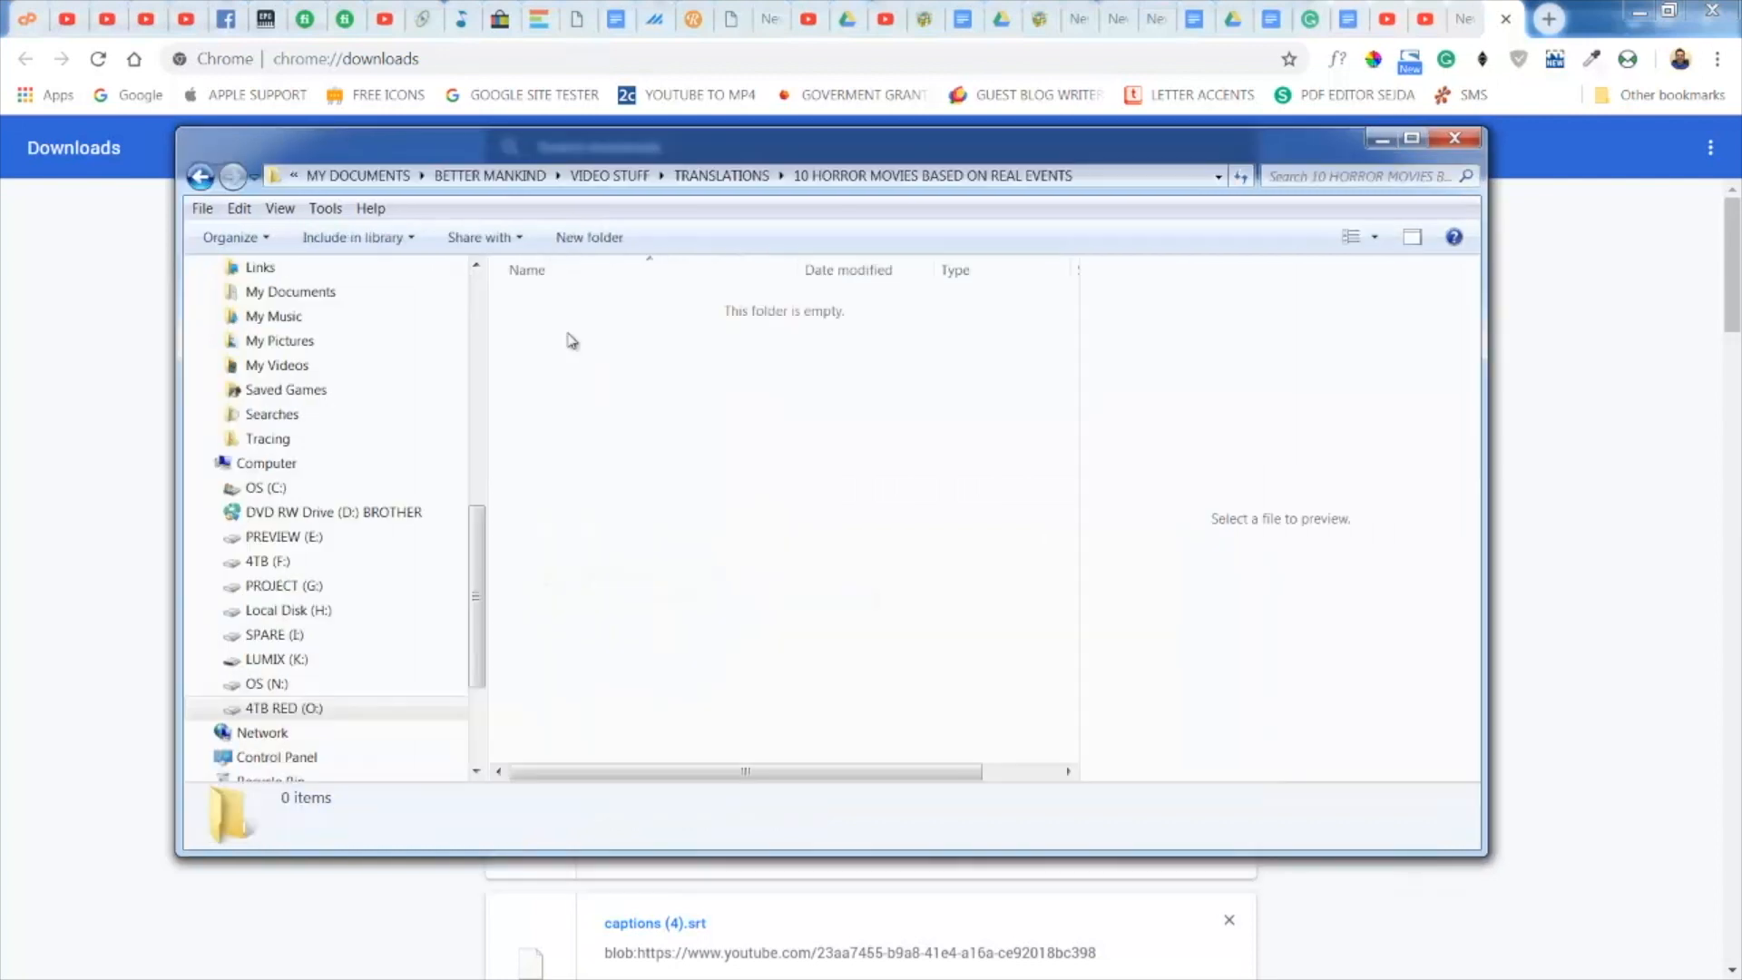
{"action": "right_click", "coordinate": [571, 340]}
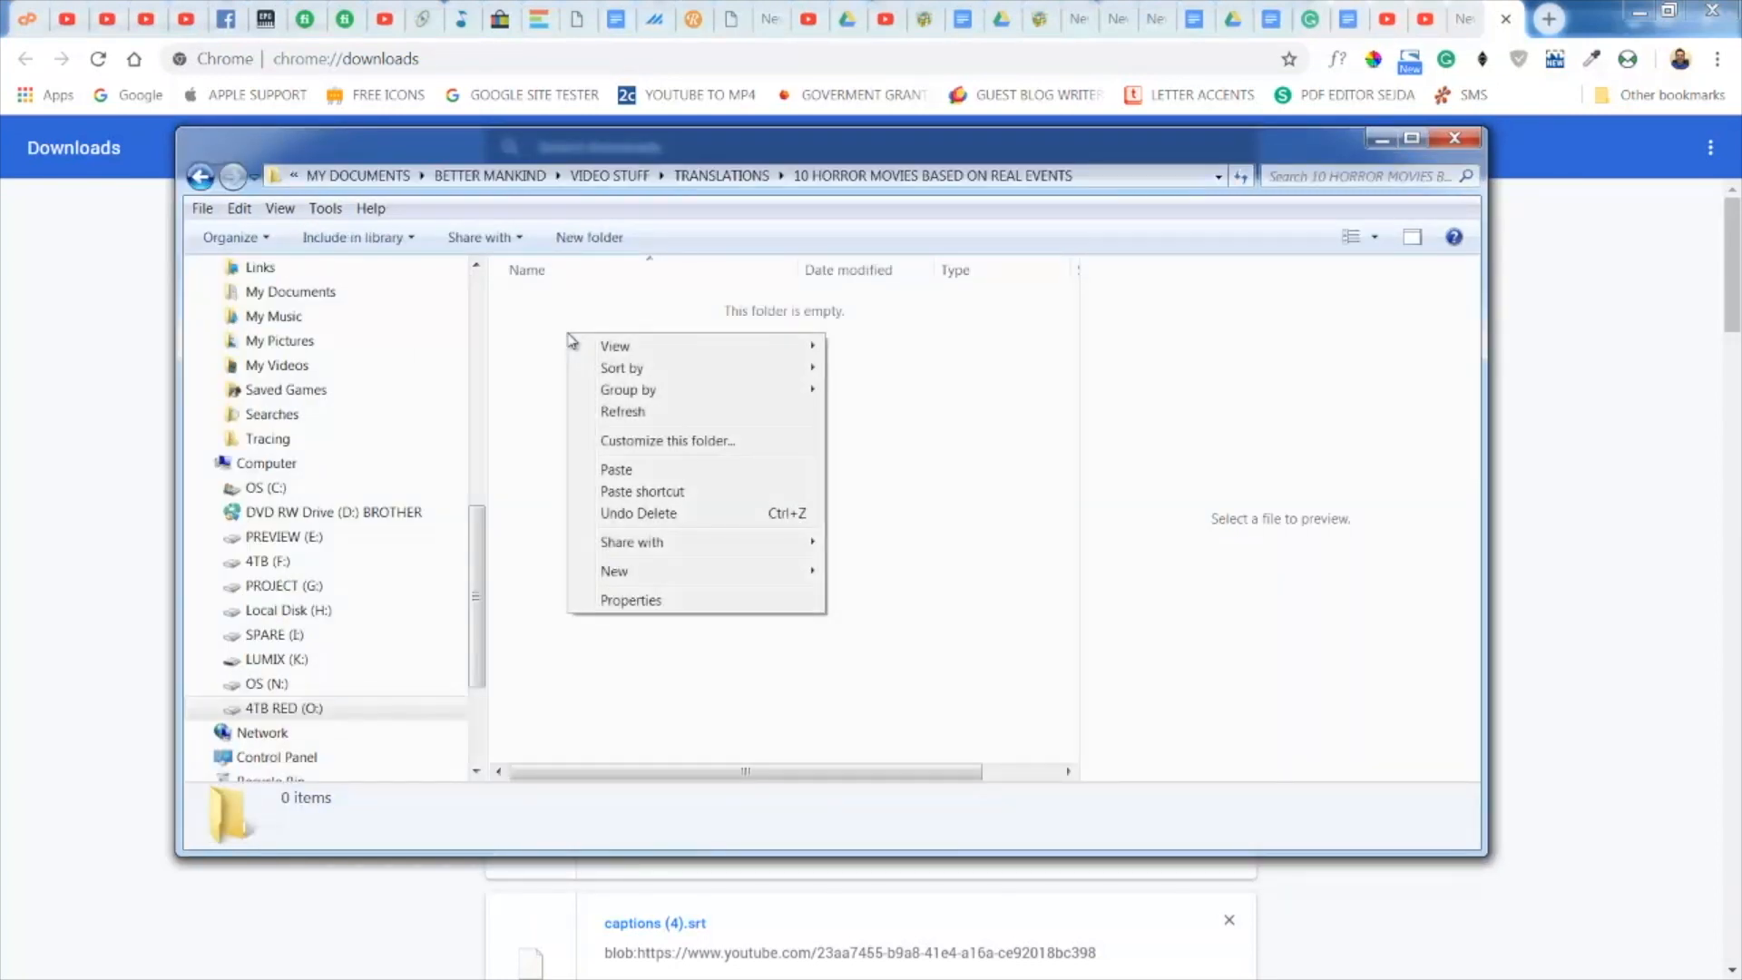
{"action": "left_click", "coordinate": [628, 469]}
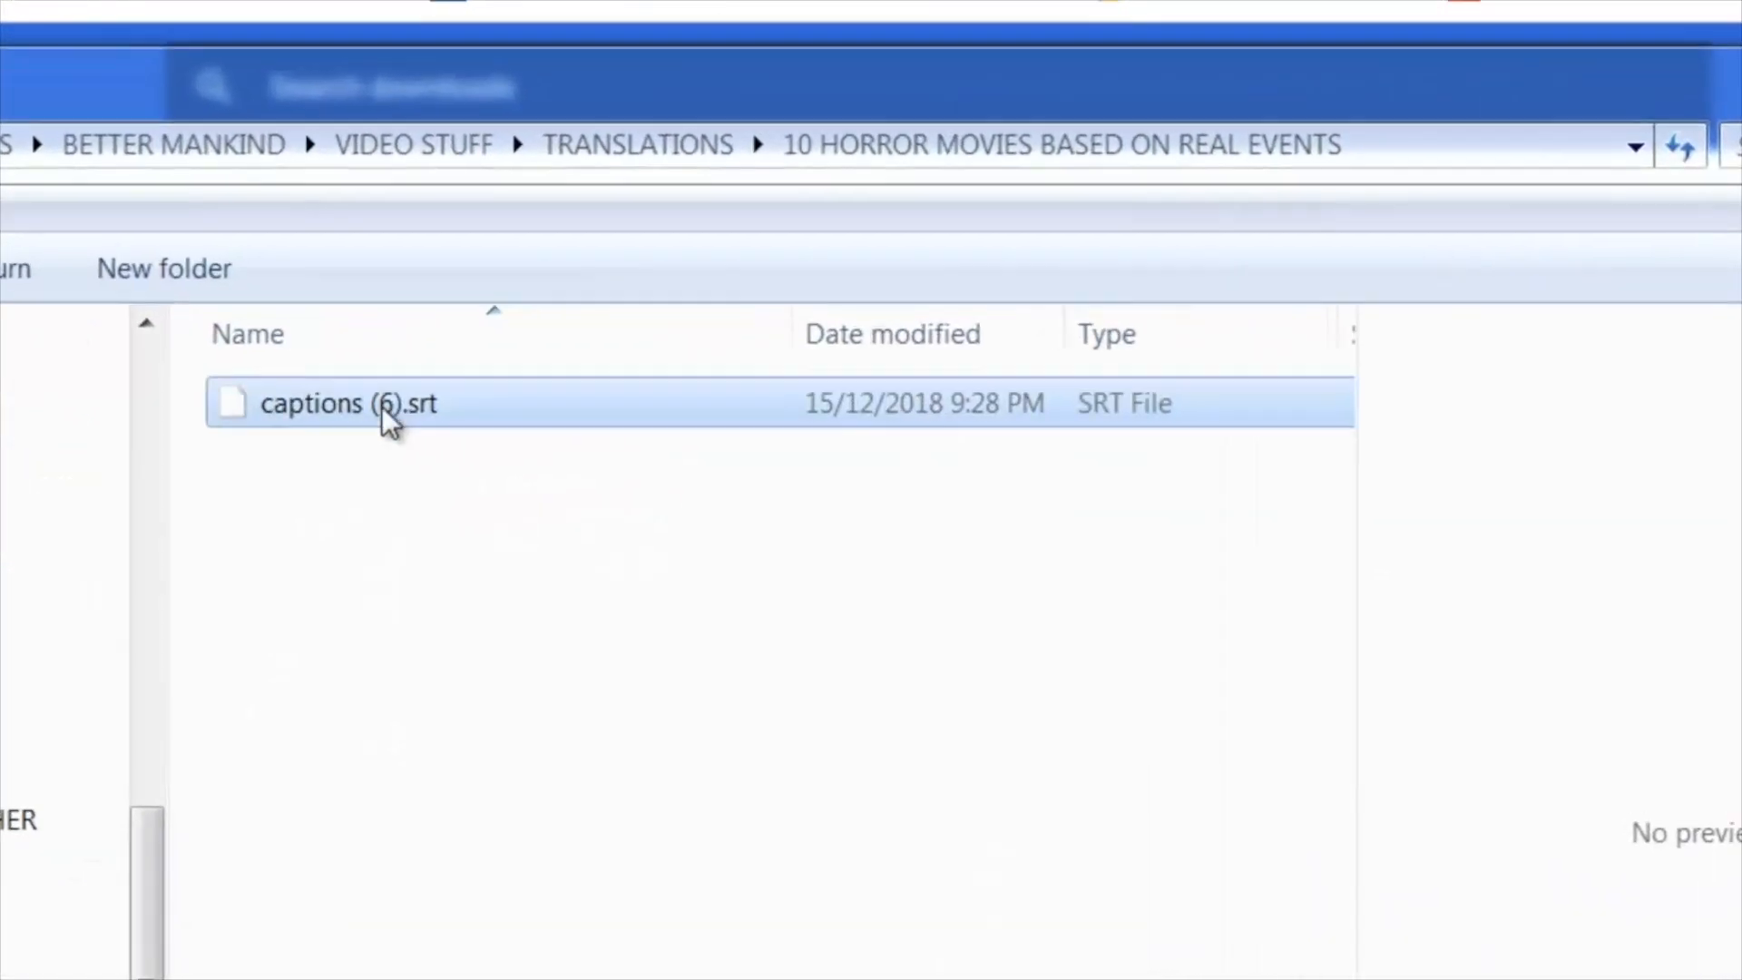
- Rename the copied subtitle file as captions.srt
{"action": "left_click", "coordinate": [402, 403]}
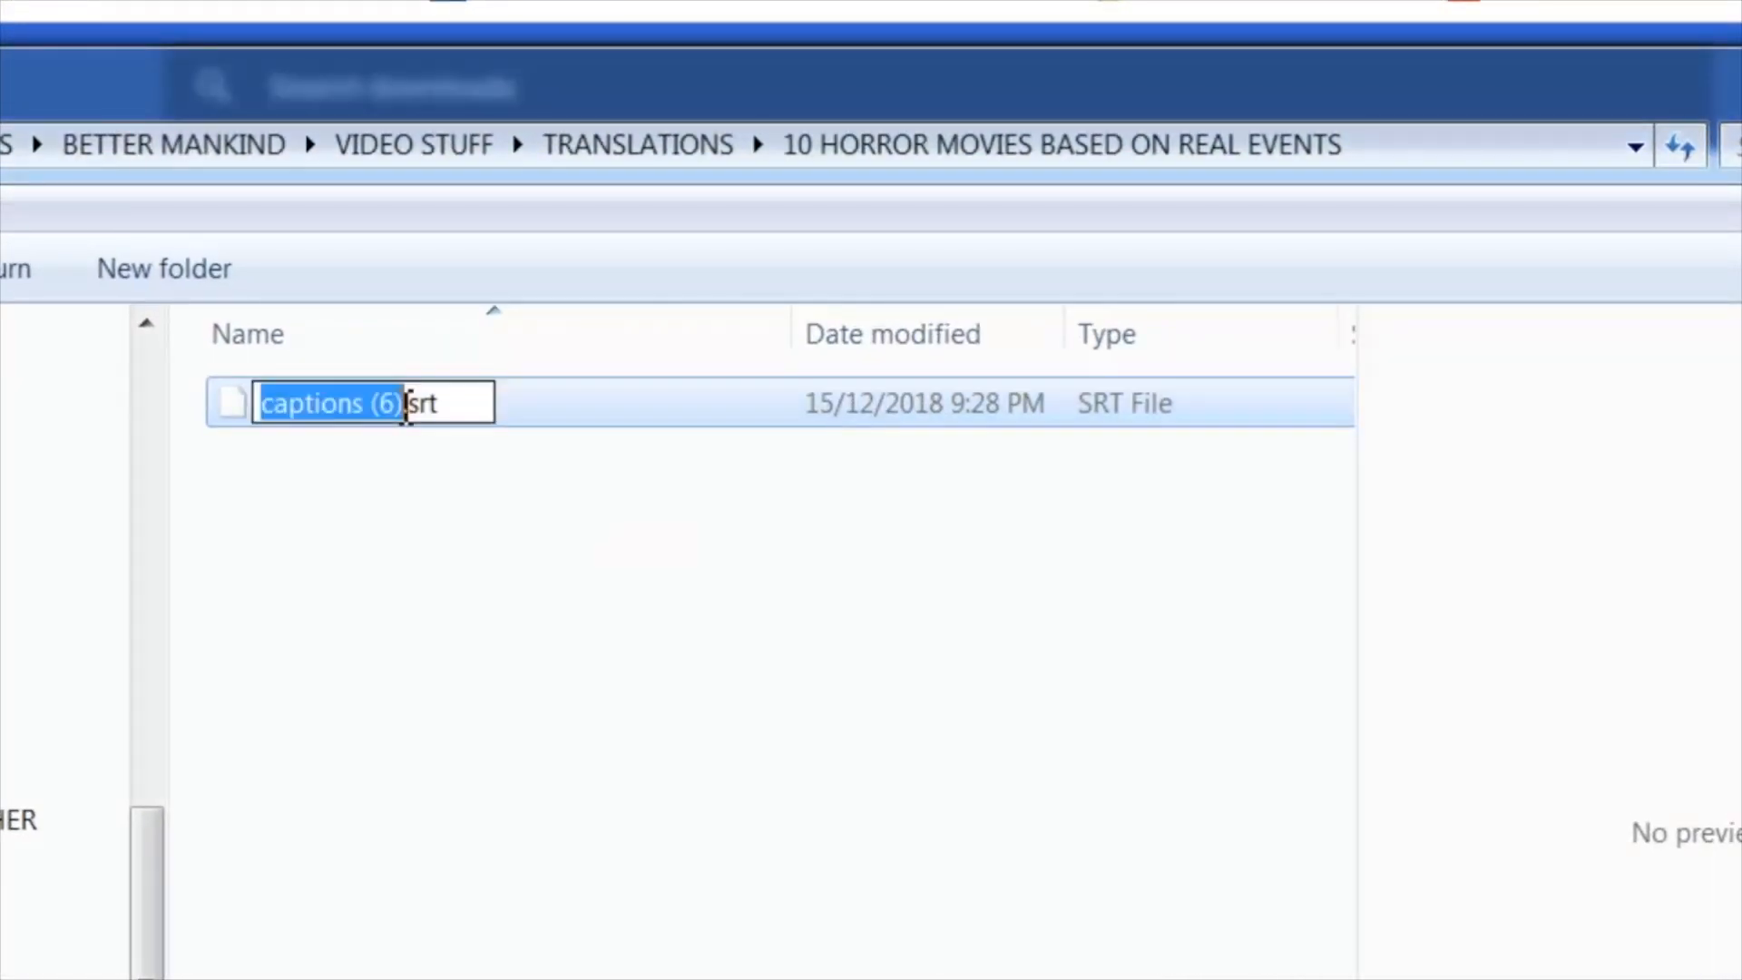
{"action": "left_click", "coordinate": [411, 403]}
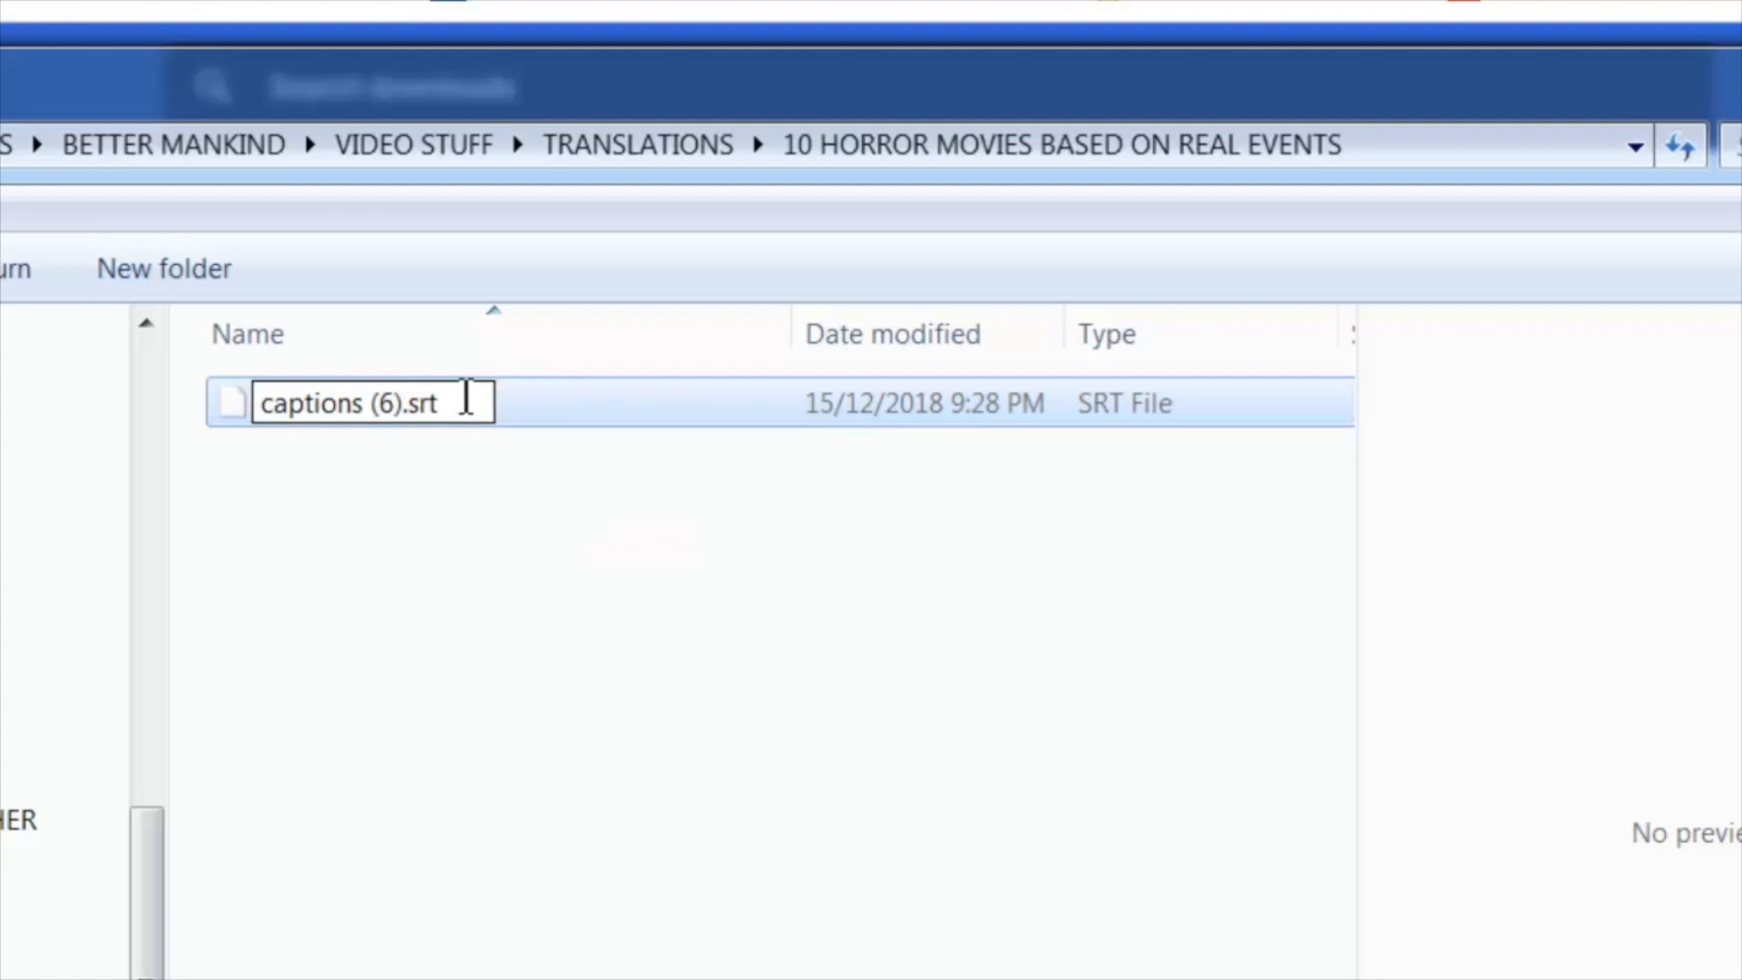
{"action": "key", "text": "BackSpace"}
{"action": "key", "text": "BackSpace"}
{"action": "key", "text": "BackSpace"}
{"action": "key", "text": "BackSpace"}
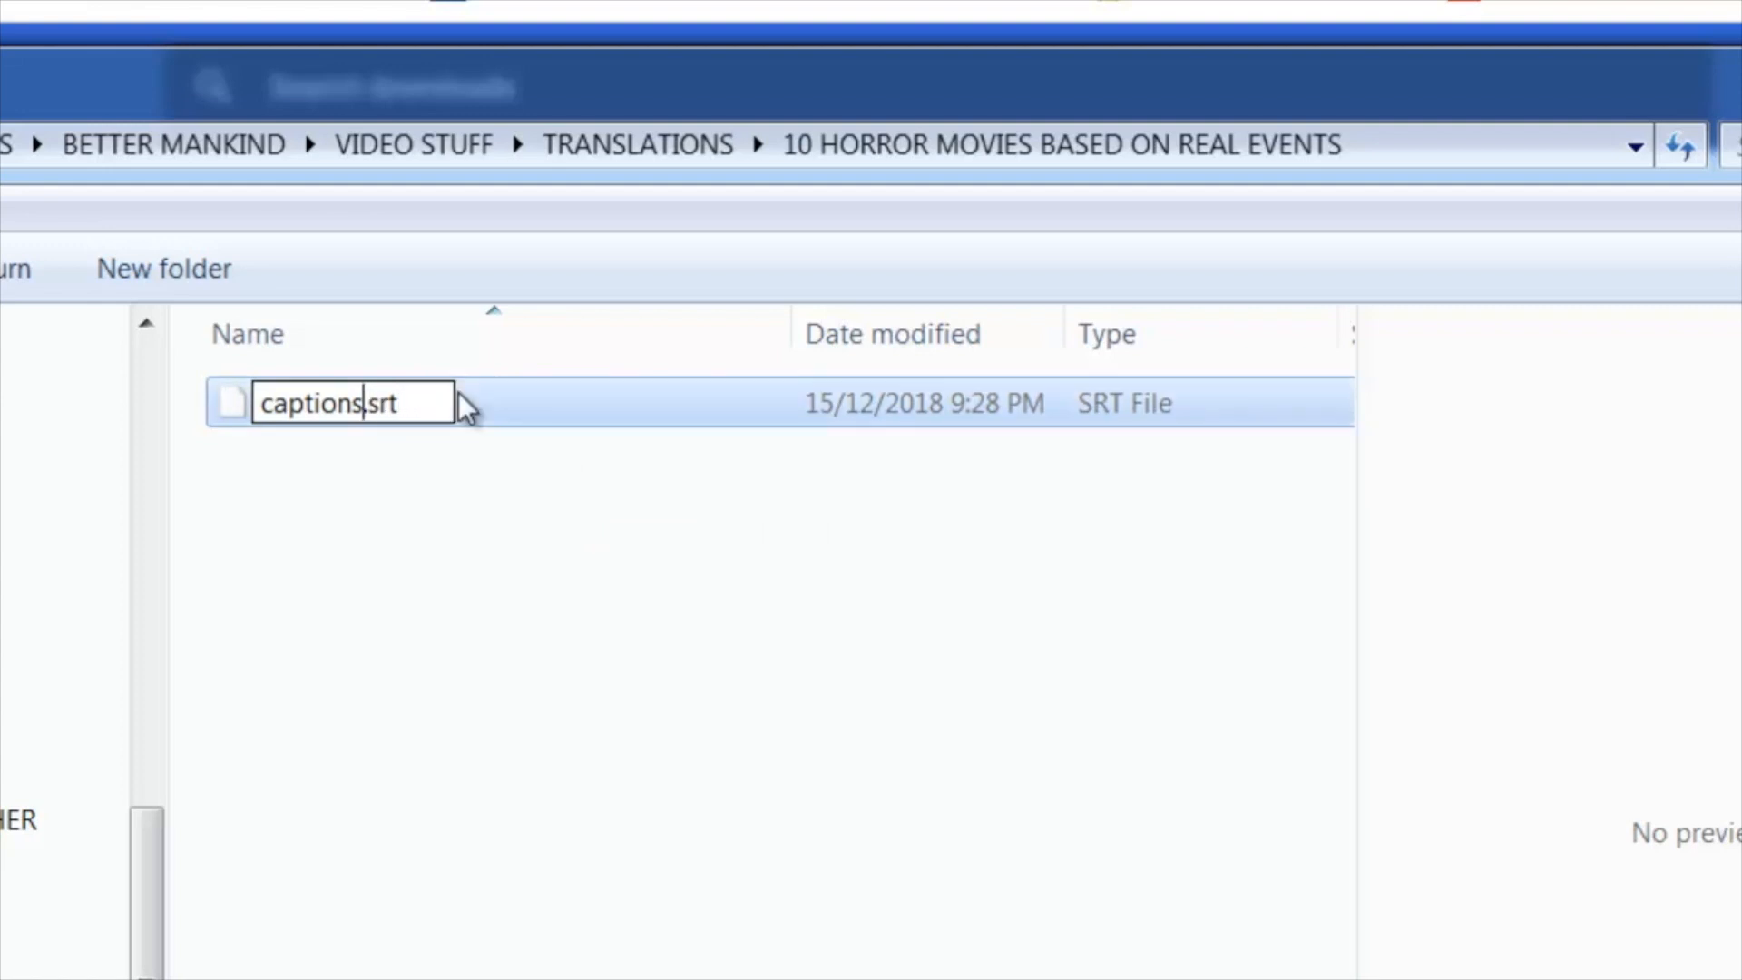
{"action": "key", "text": "Return"}
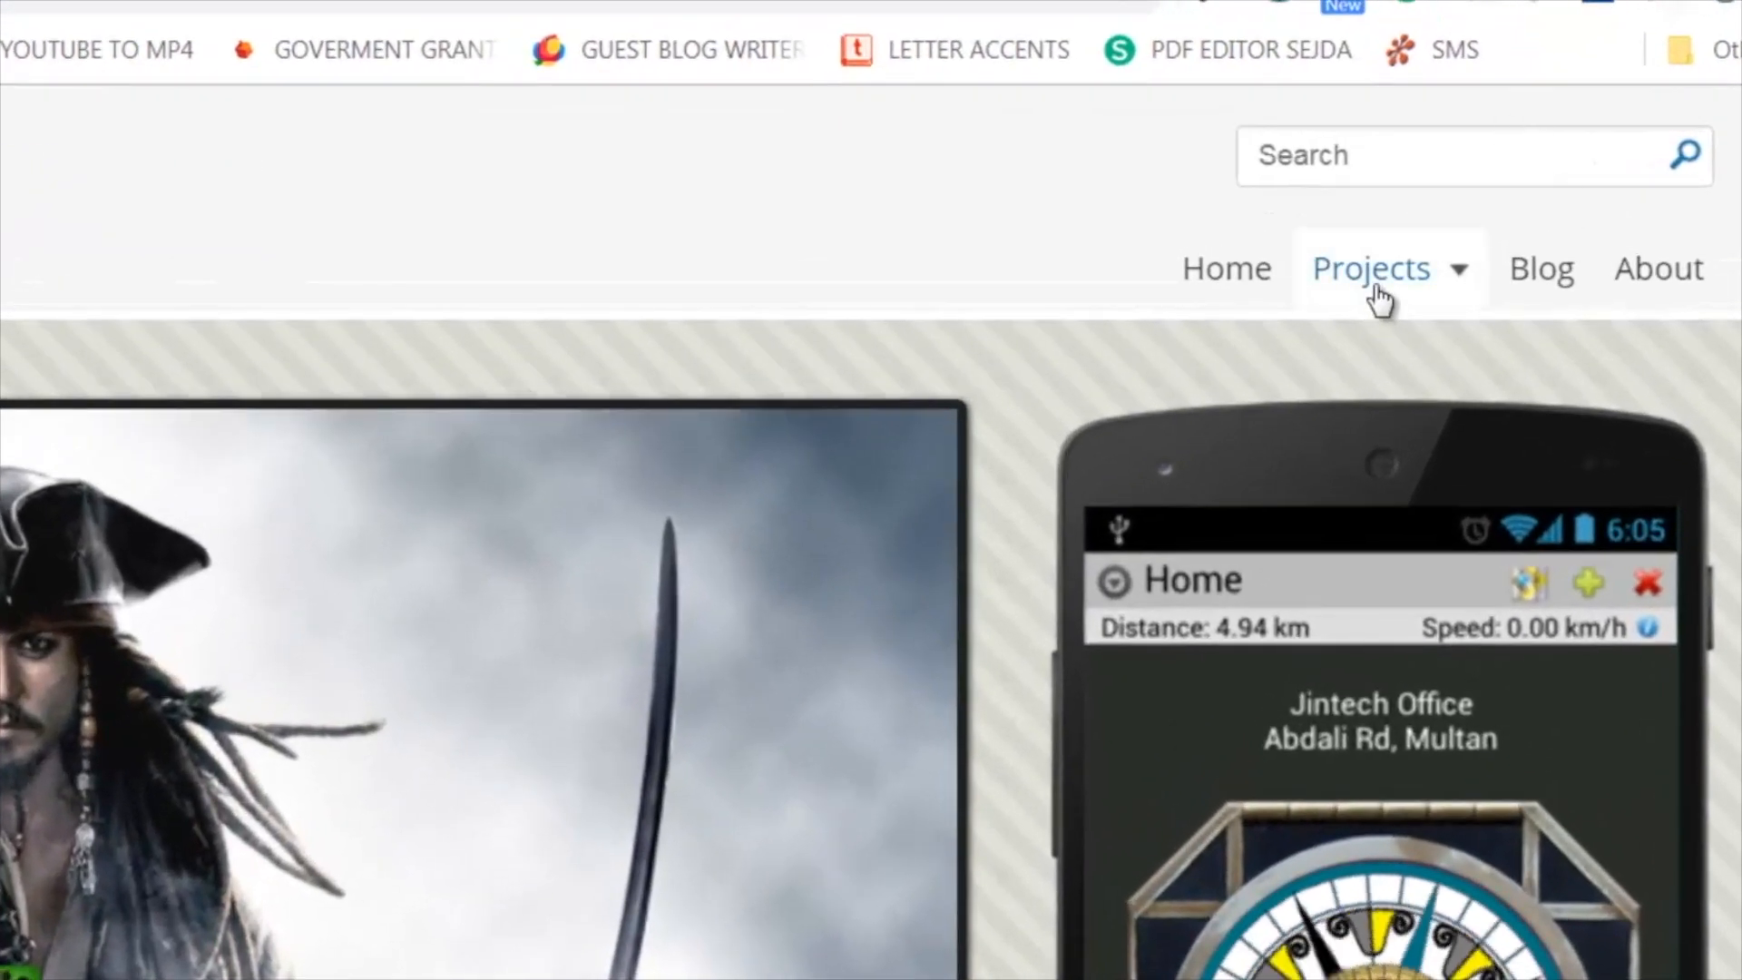
- Open the Subtitles Translator project on the Akbar on Development site and upload captions.srt to it
{"action": "left_click", "coordinate": [1386, 285]}
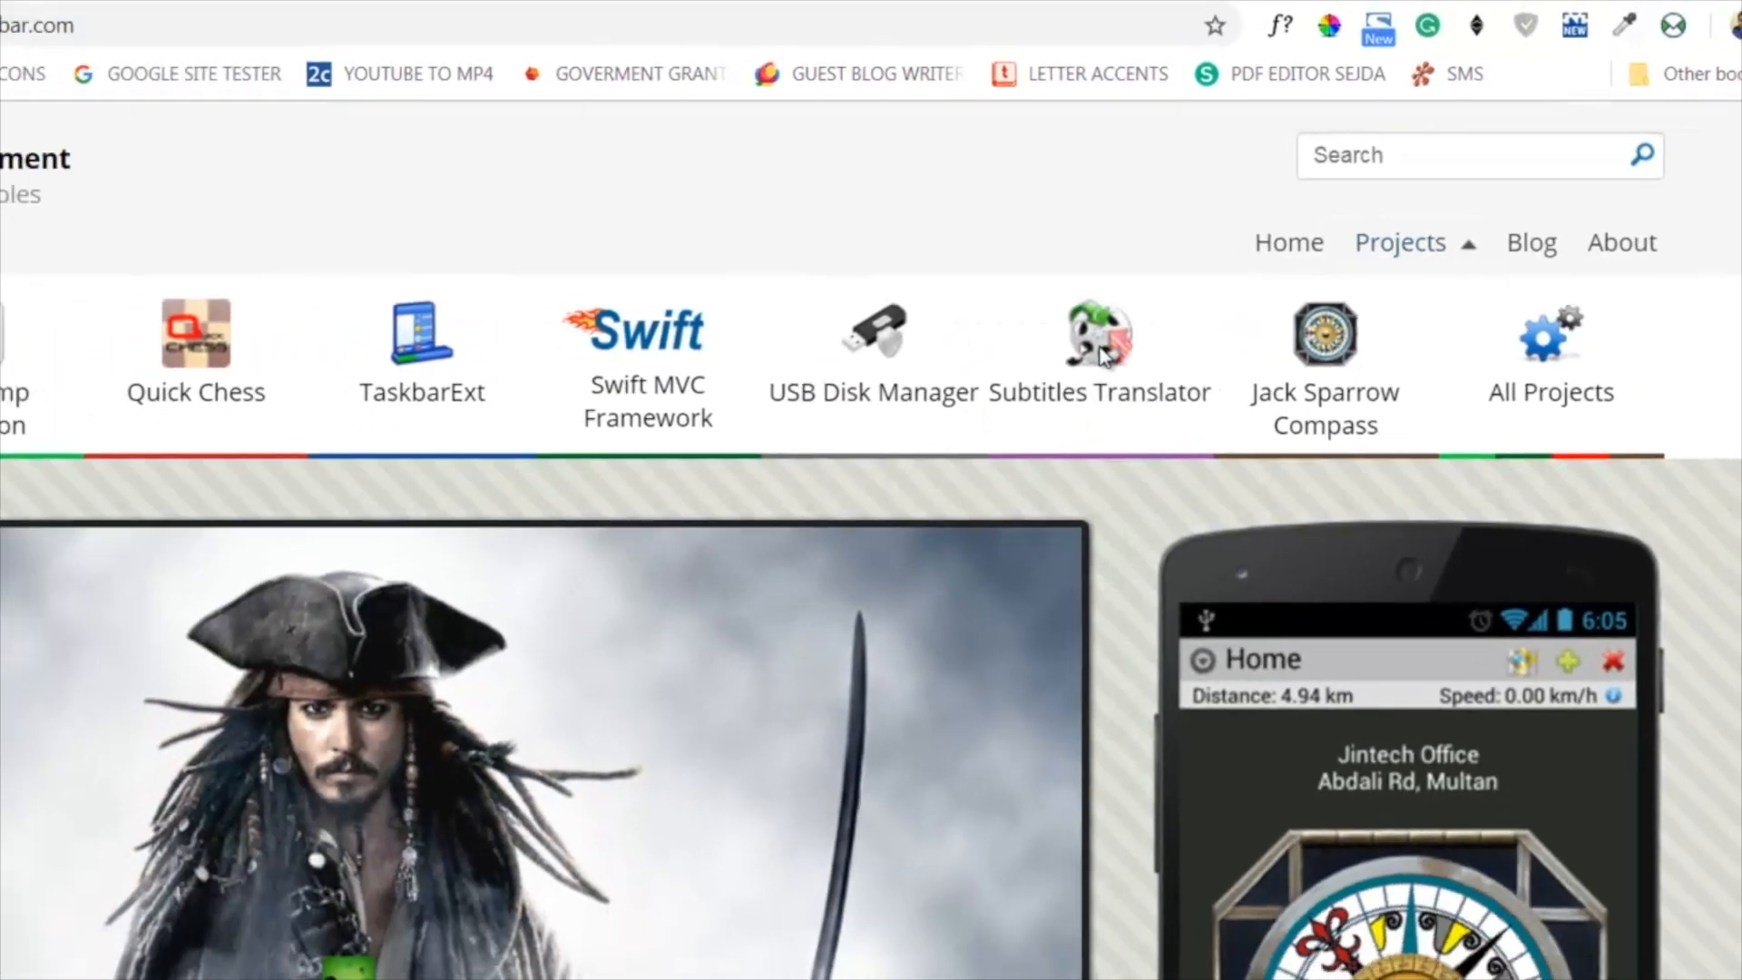
{"action": "left_click", "coordinate": [985, 419]}
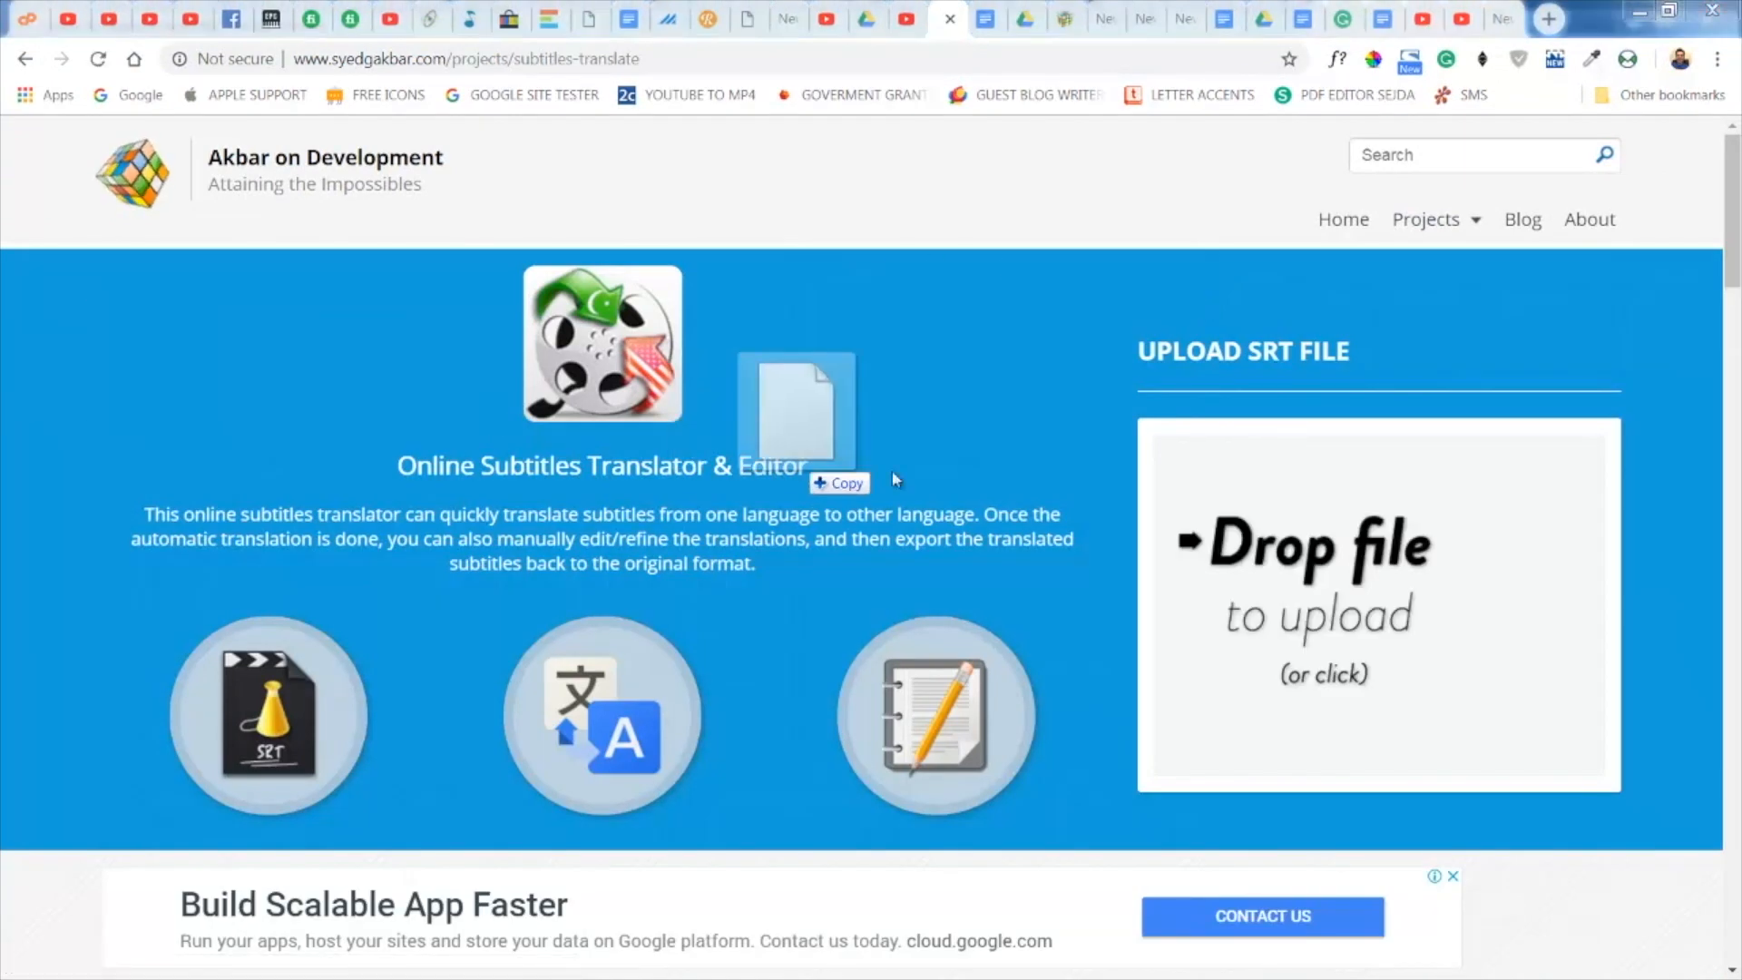
{"action": "left_click_drag", "start_coordinate": [893, 476], "coordinate": [1288, 638]}
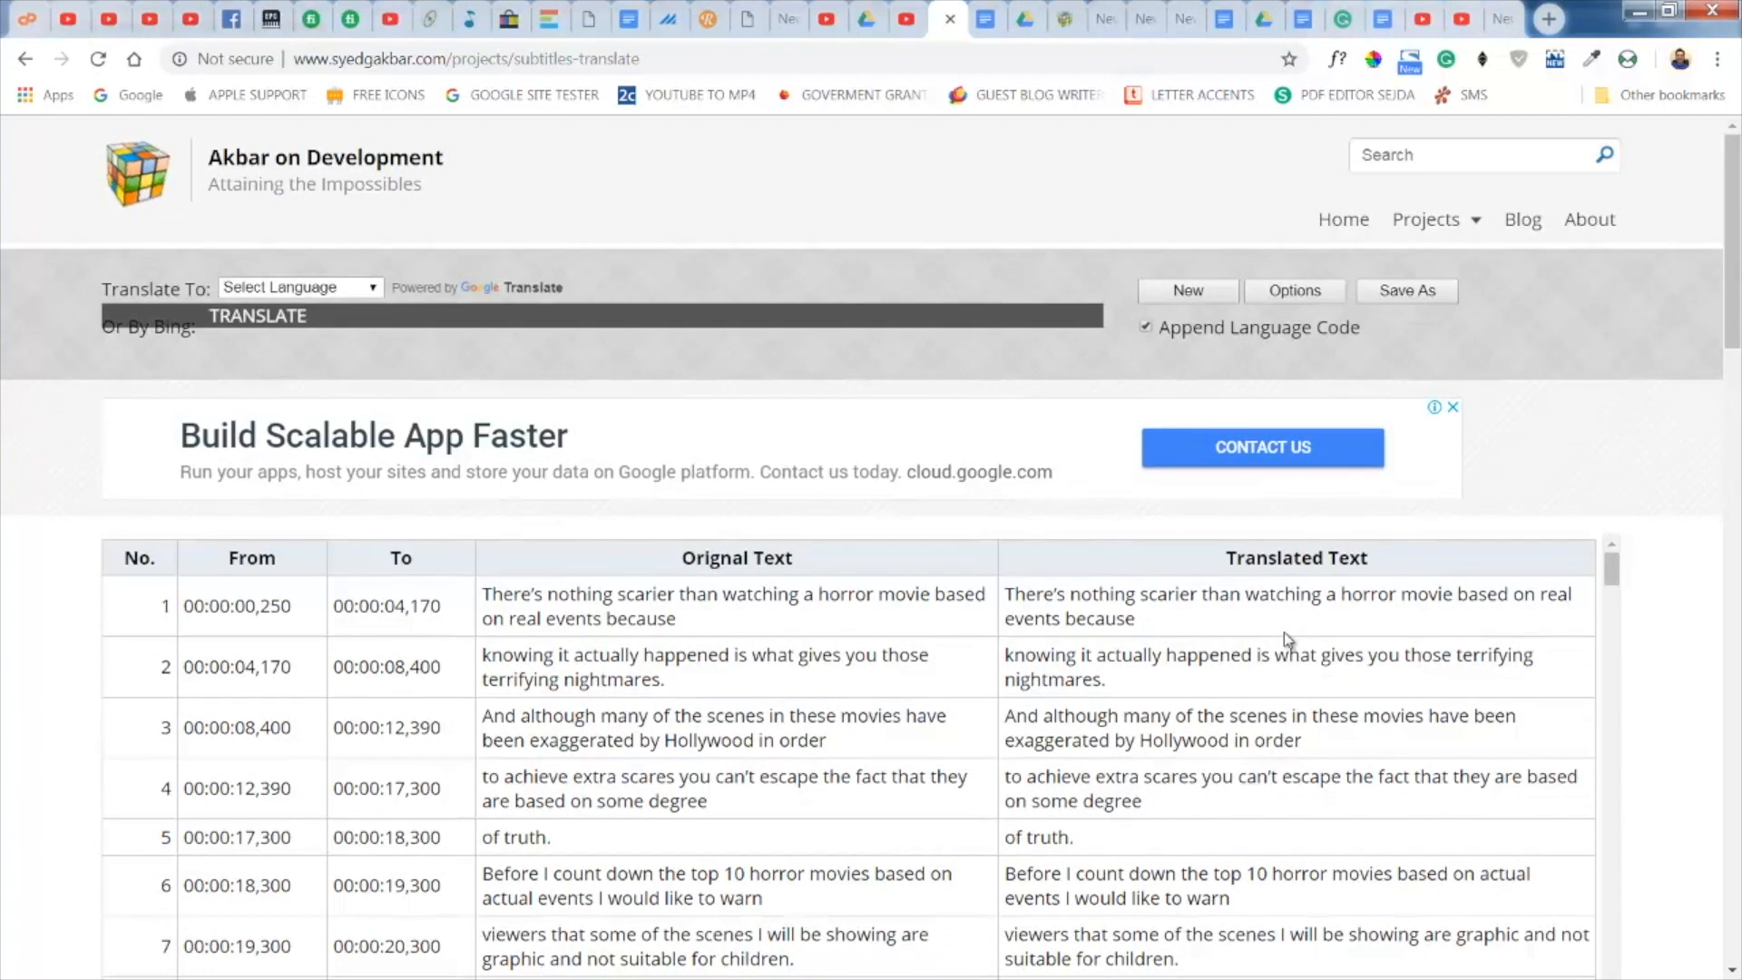
- Look through the loaded English captions and translate them to Hindi with Google Translate
{"action": "scroll", "coordinate": [1306, 763], "scroll_direction": "down", "scroll_amount": 3}
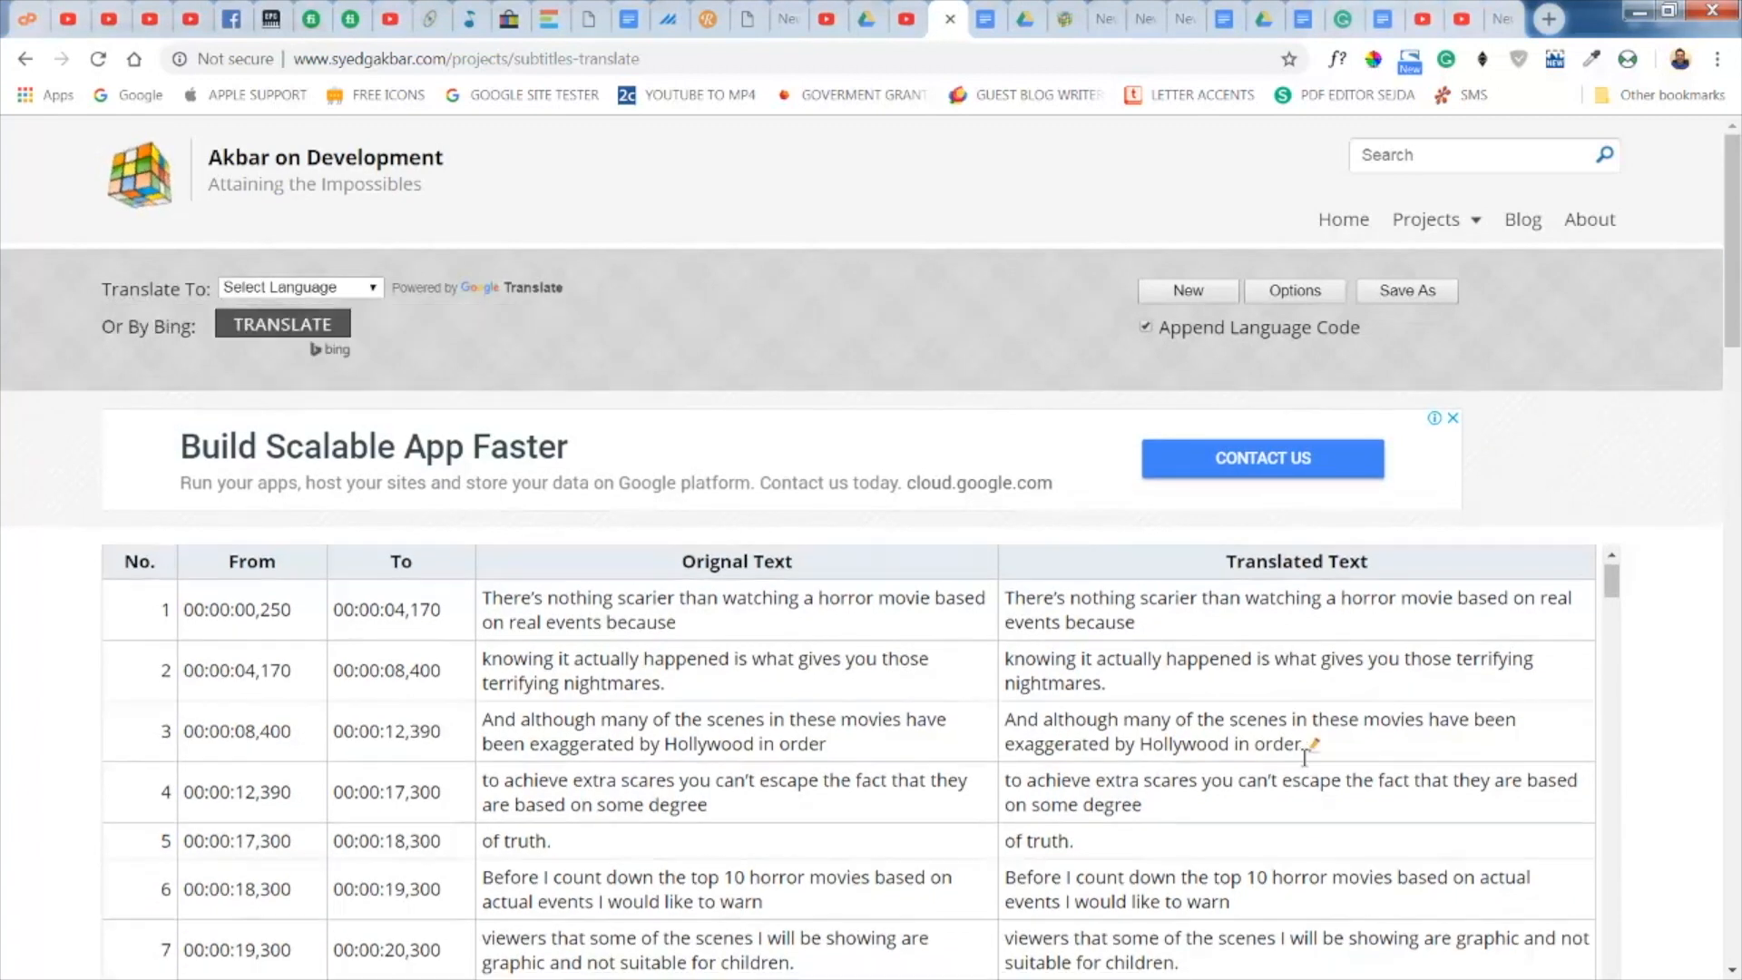
{"action": "scroll", "coordinate": [1304, 756], "scroll_direction": "down", "scroll_amount": 9}
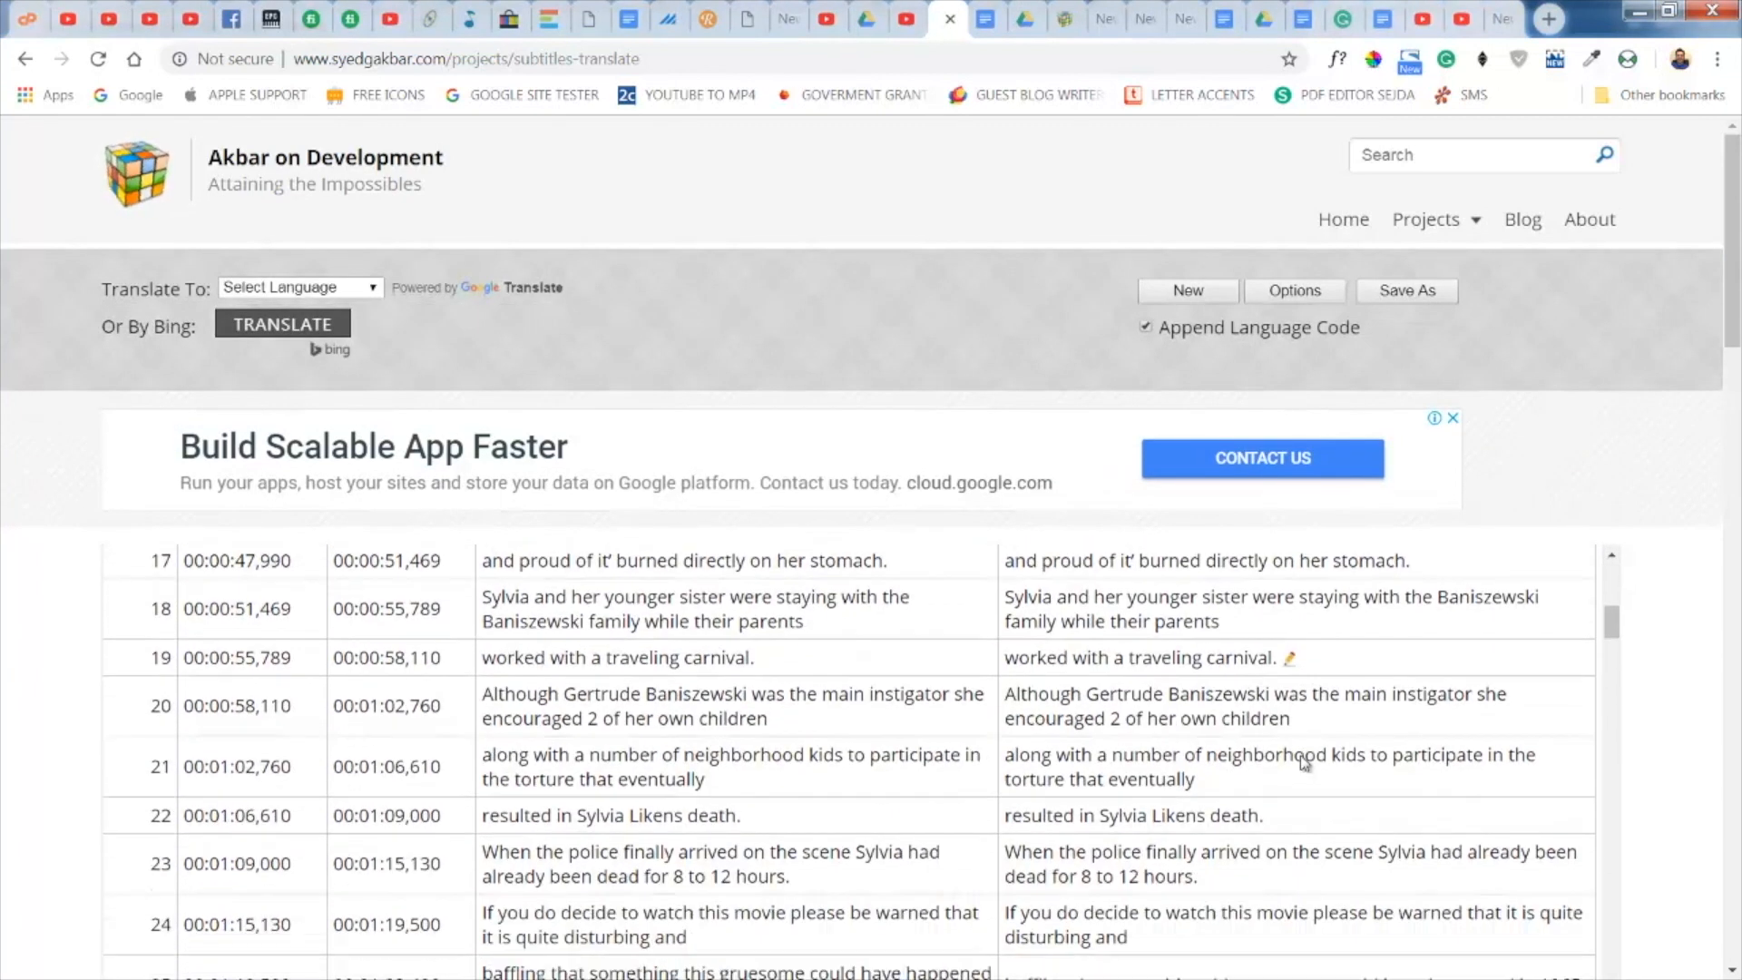
{"action": "scroll", "coordinate": [1299, 755], "scroll_direction": "down", "scroll_amount": 6}
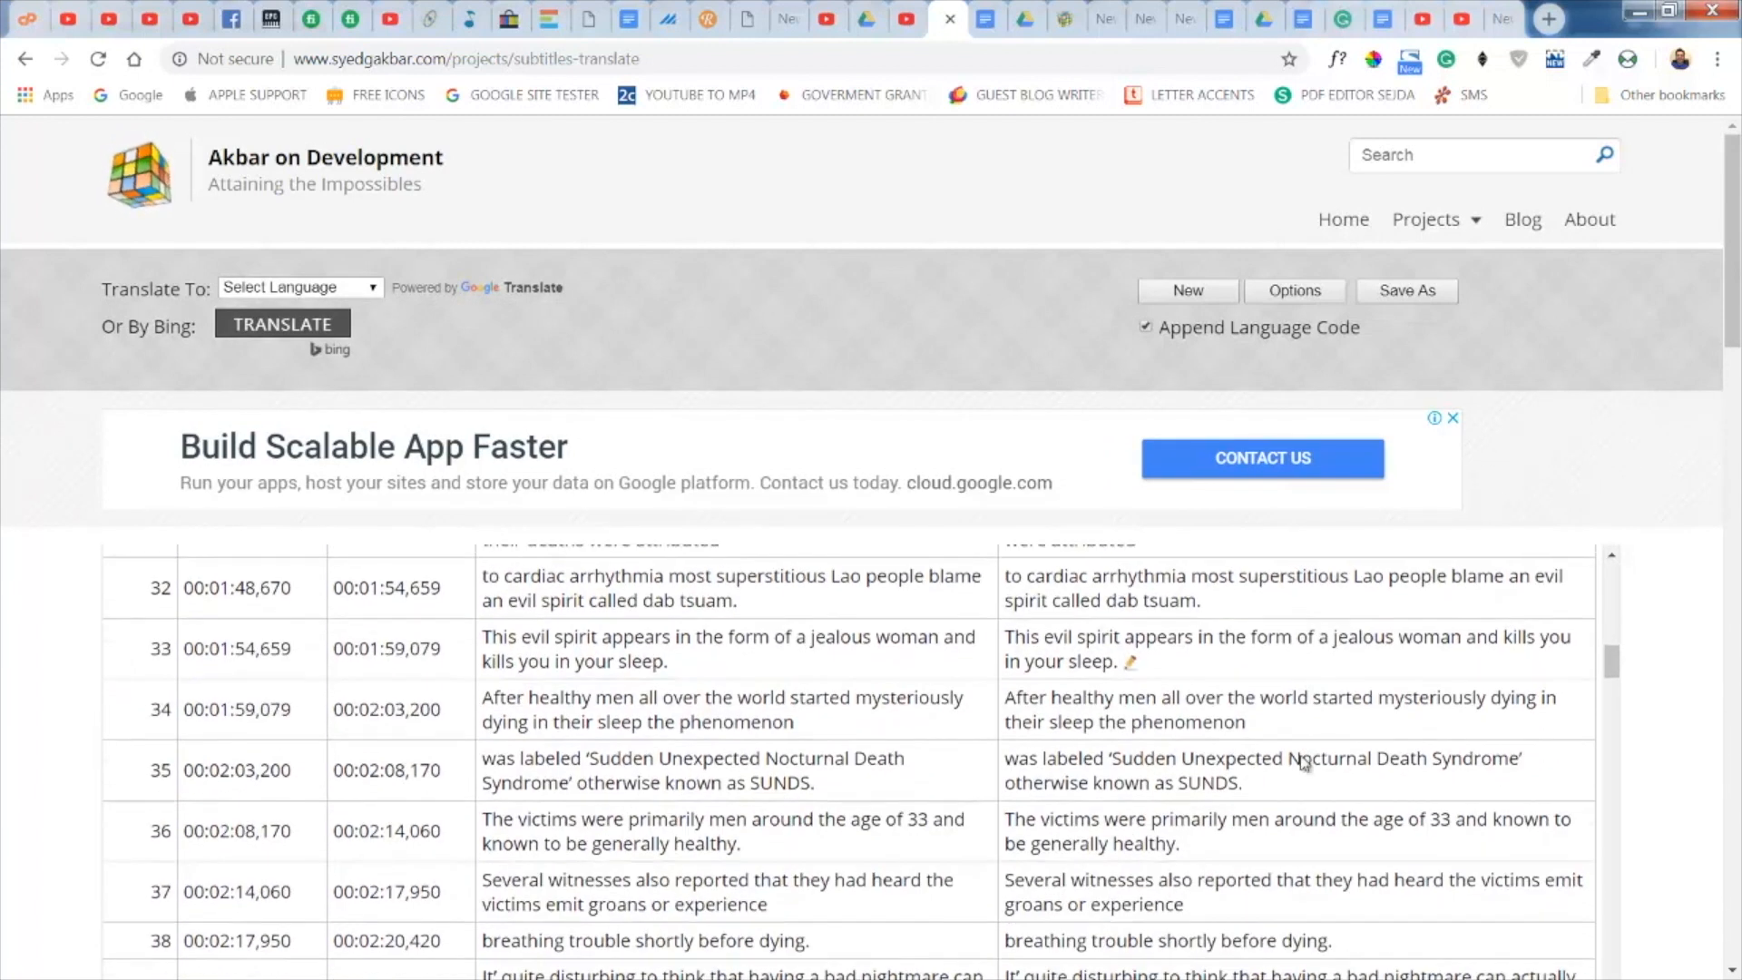
{"action": "scroll", "coordinate": [1304, 758], "scroll_direction": "down", "scroll_amount": 6}
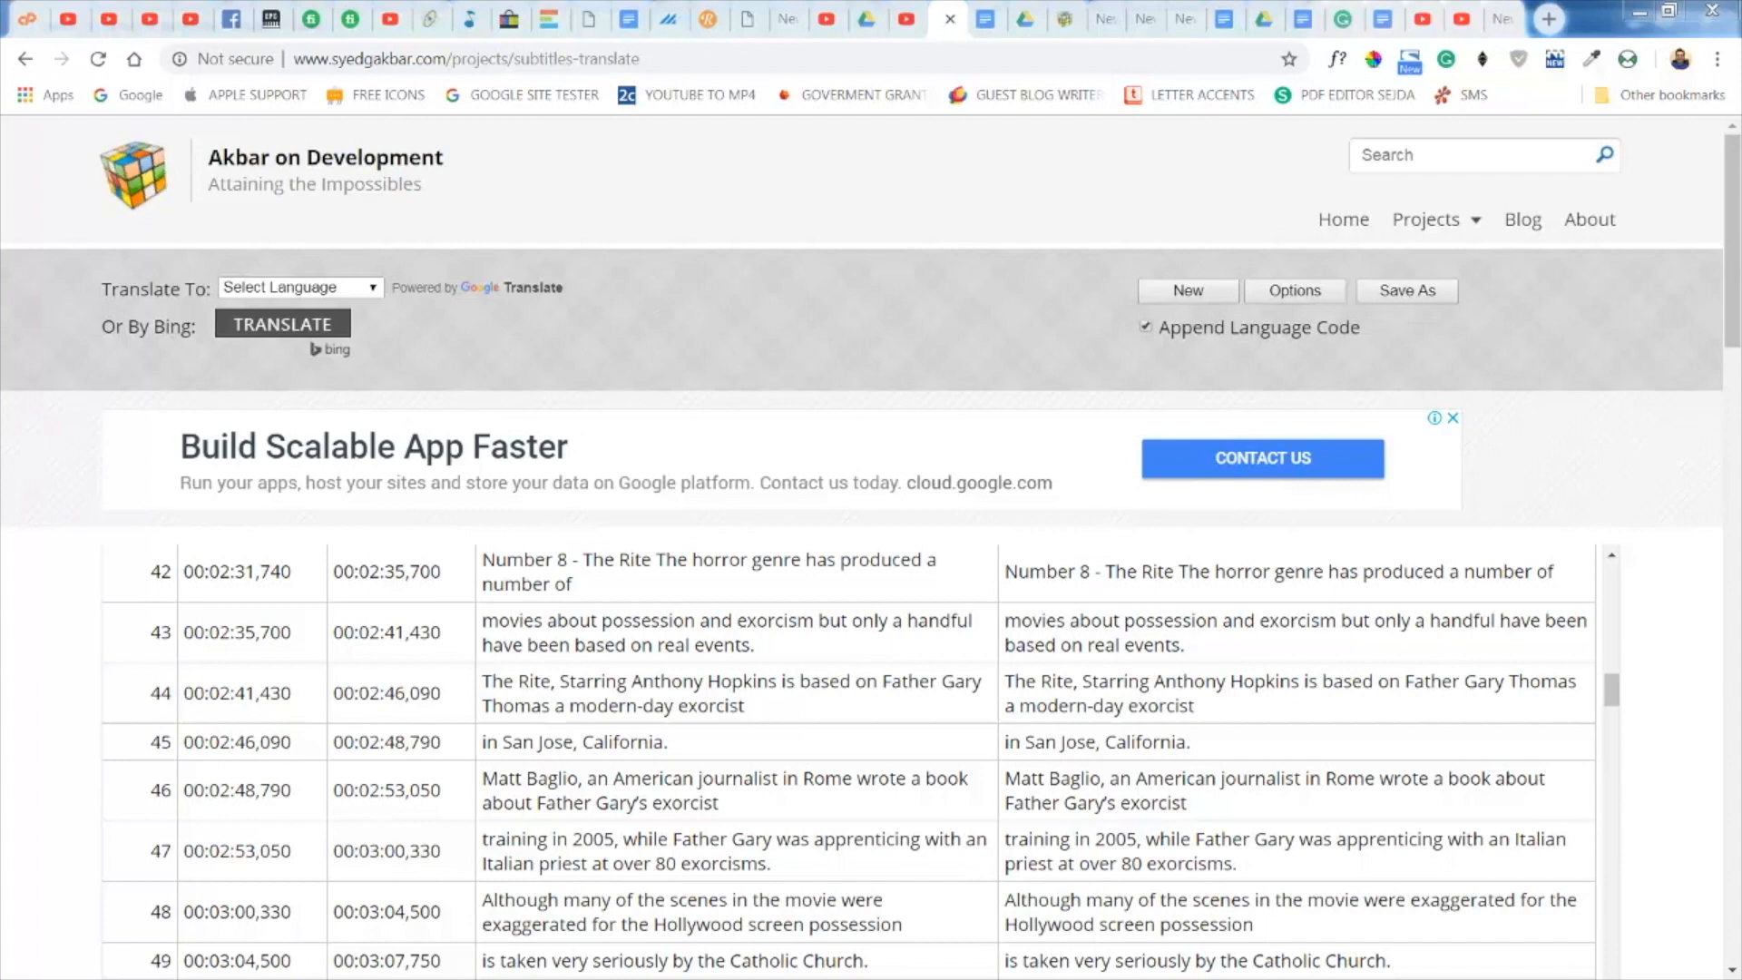
{"action": "left_click", "coordinate": [369, 287]}
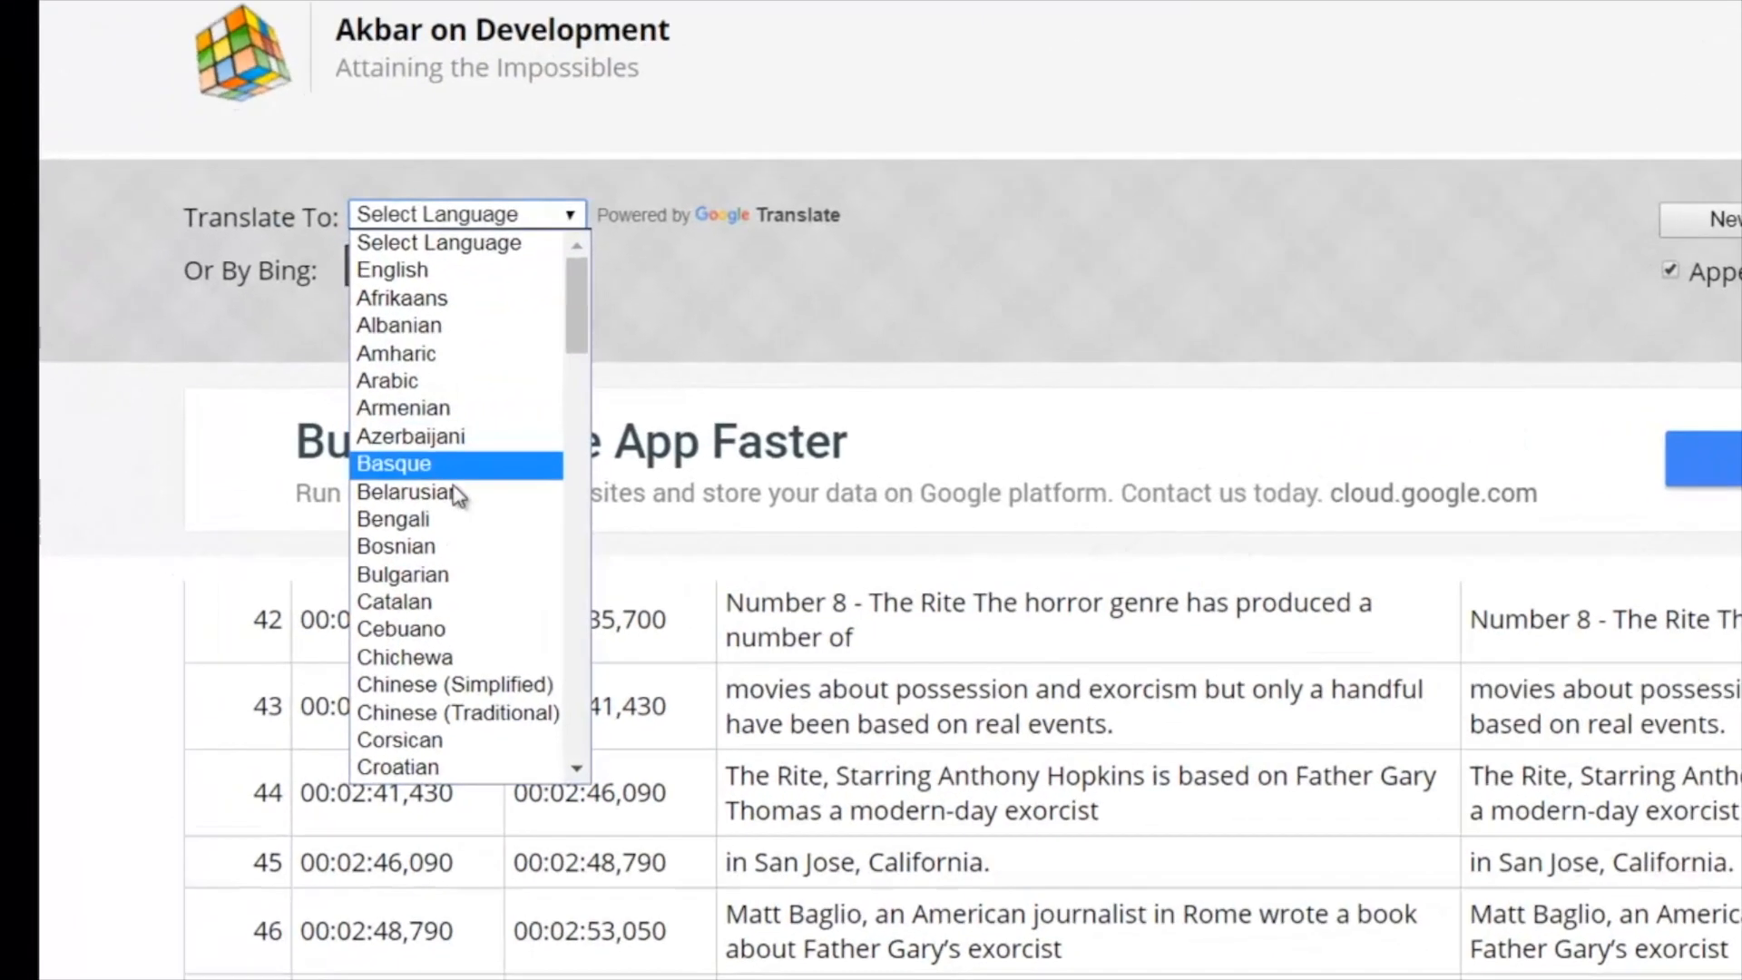
{"action": "scroll", "coordinate": [448, 506], "scroll_direction": "down", "scroll_amount": 8}
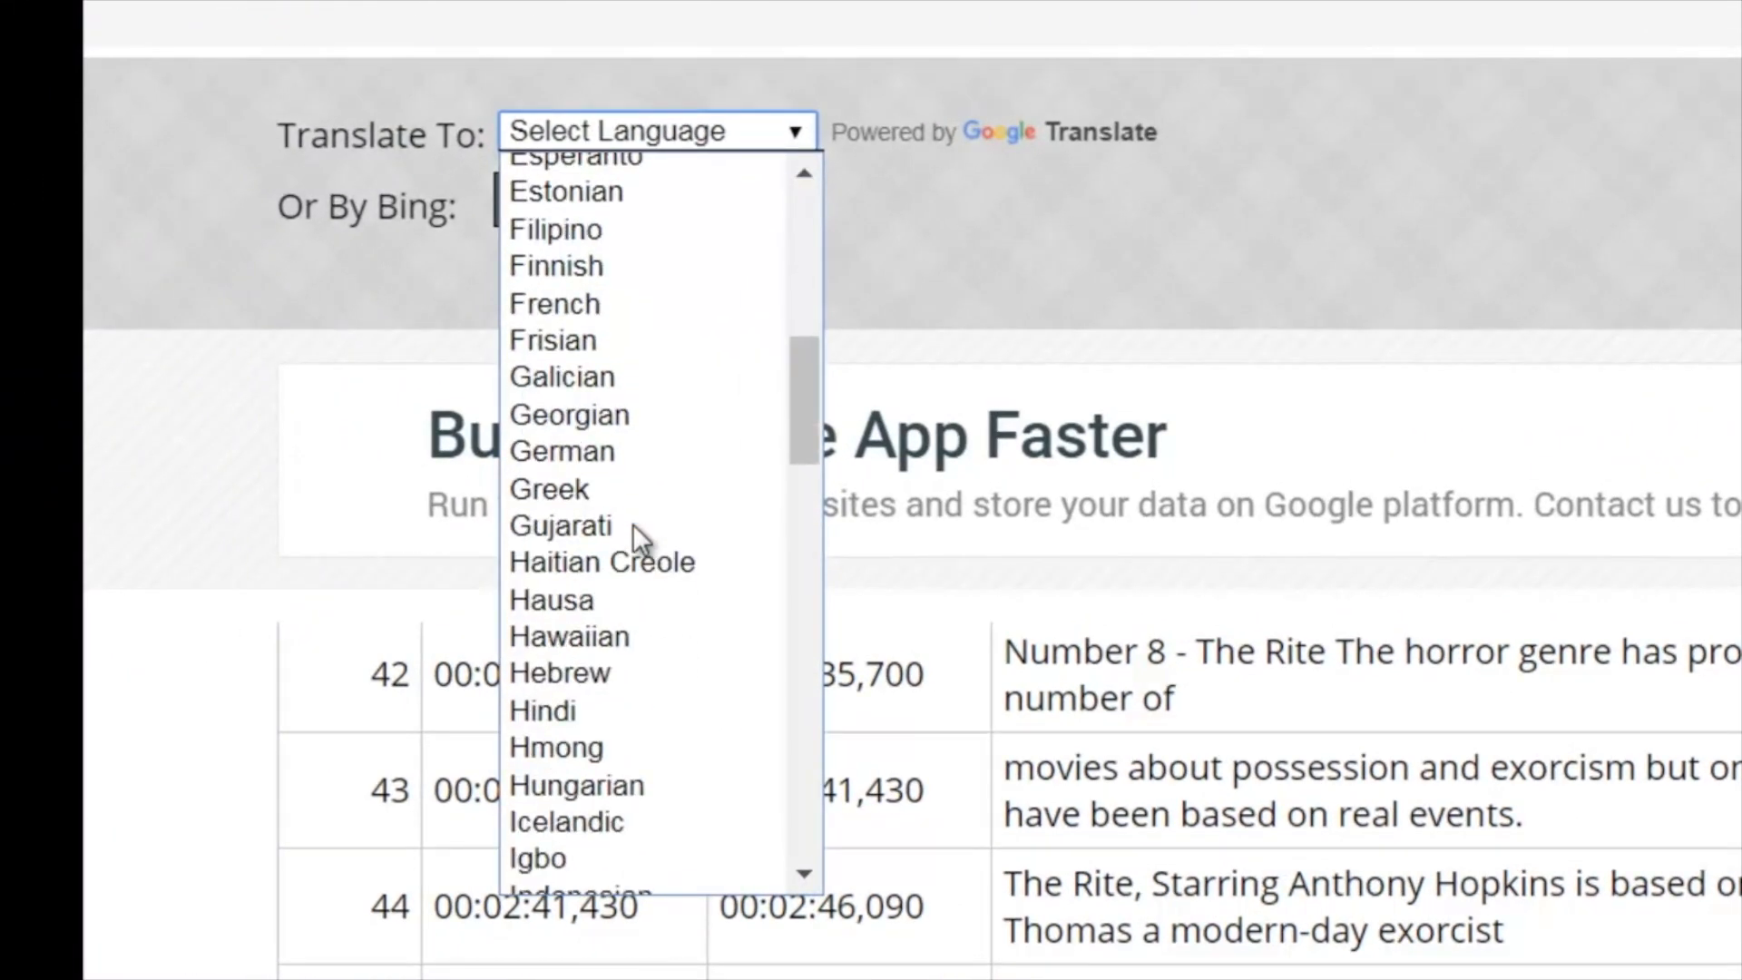
{"action": "left_click", "coordinate": [568, 717]}
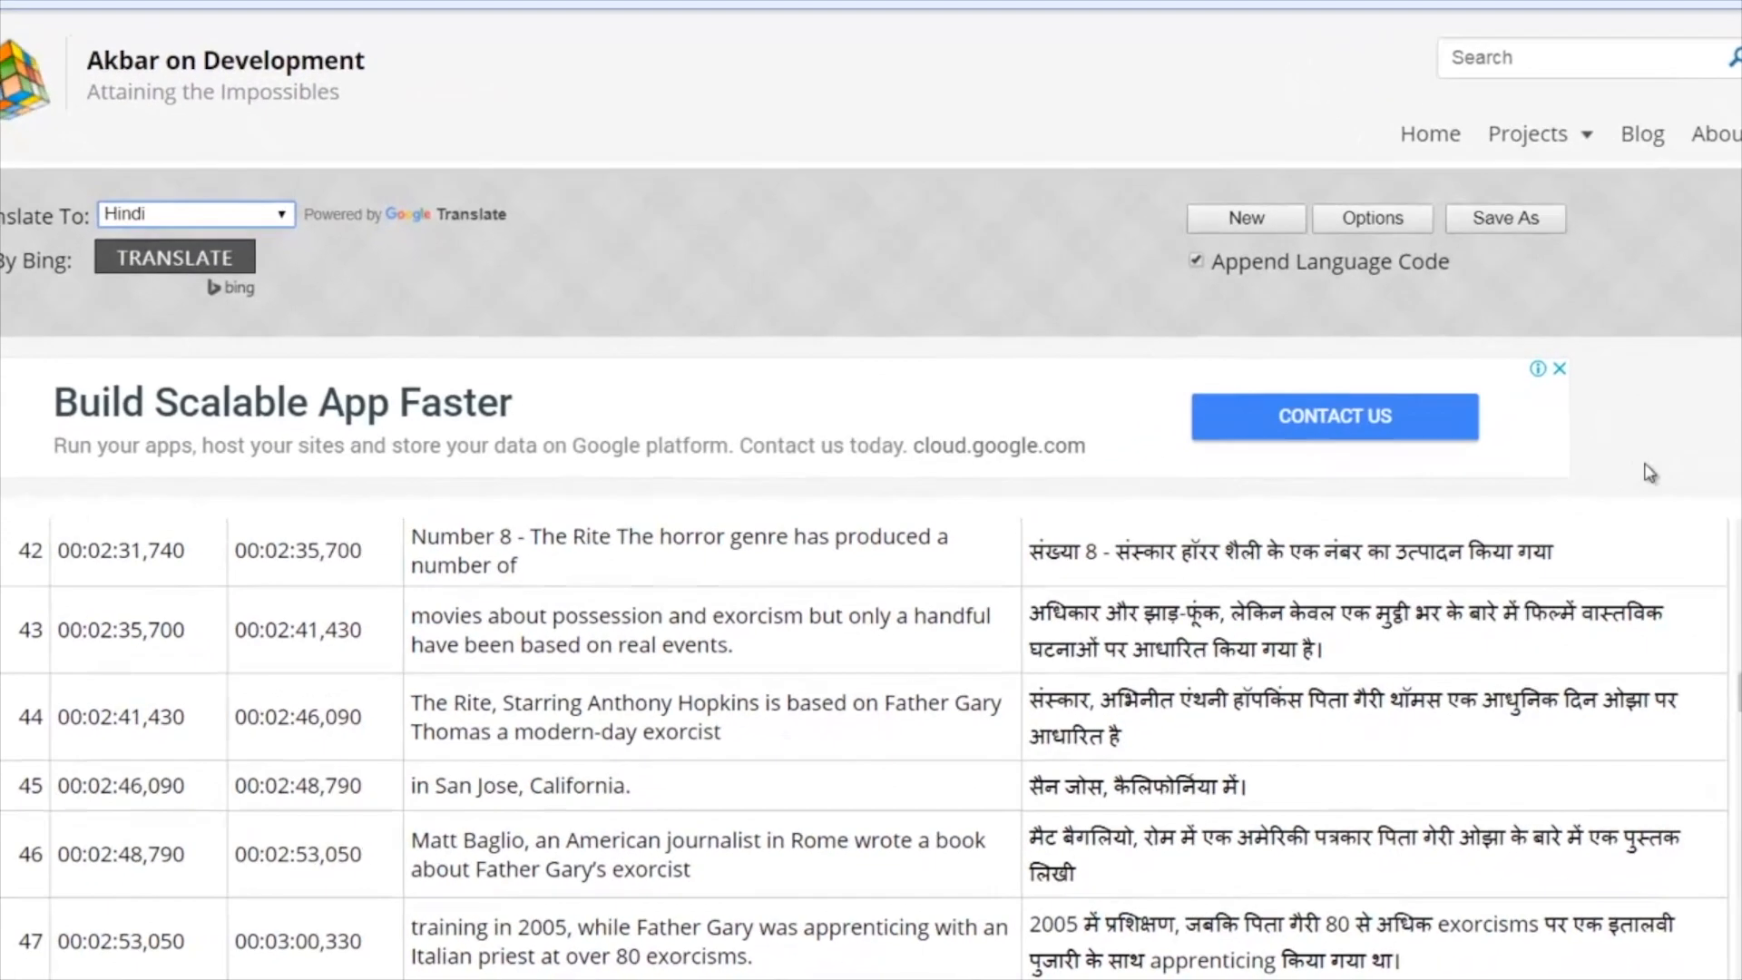
- Review the Hindi translations beside the original English captions, from caption 42 onward
{"action": "scroll", "coordinate": [1580, 492], "scroll_direction": "down", "scroll_amount": 4}
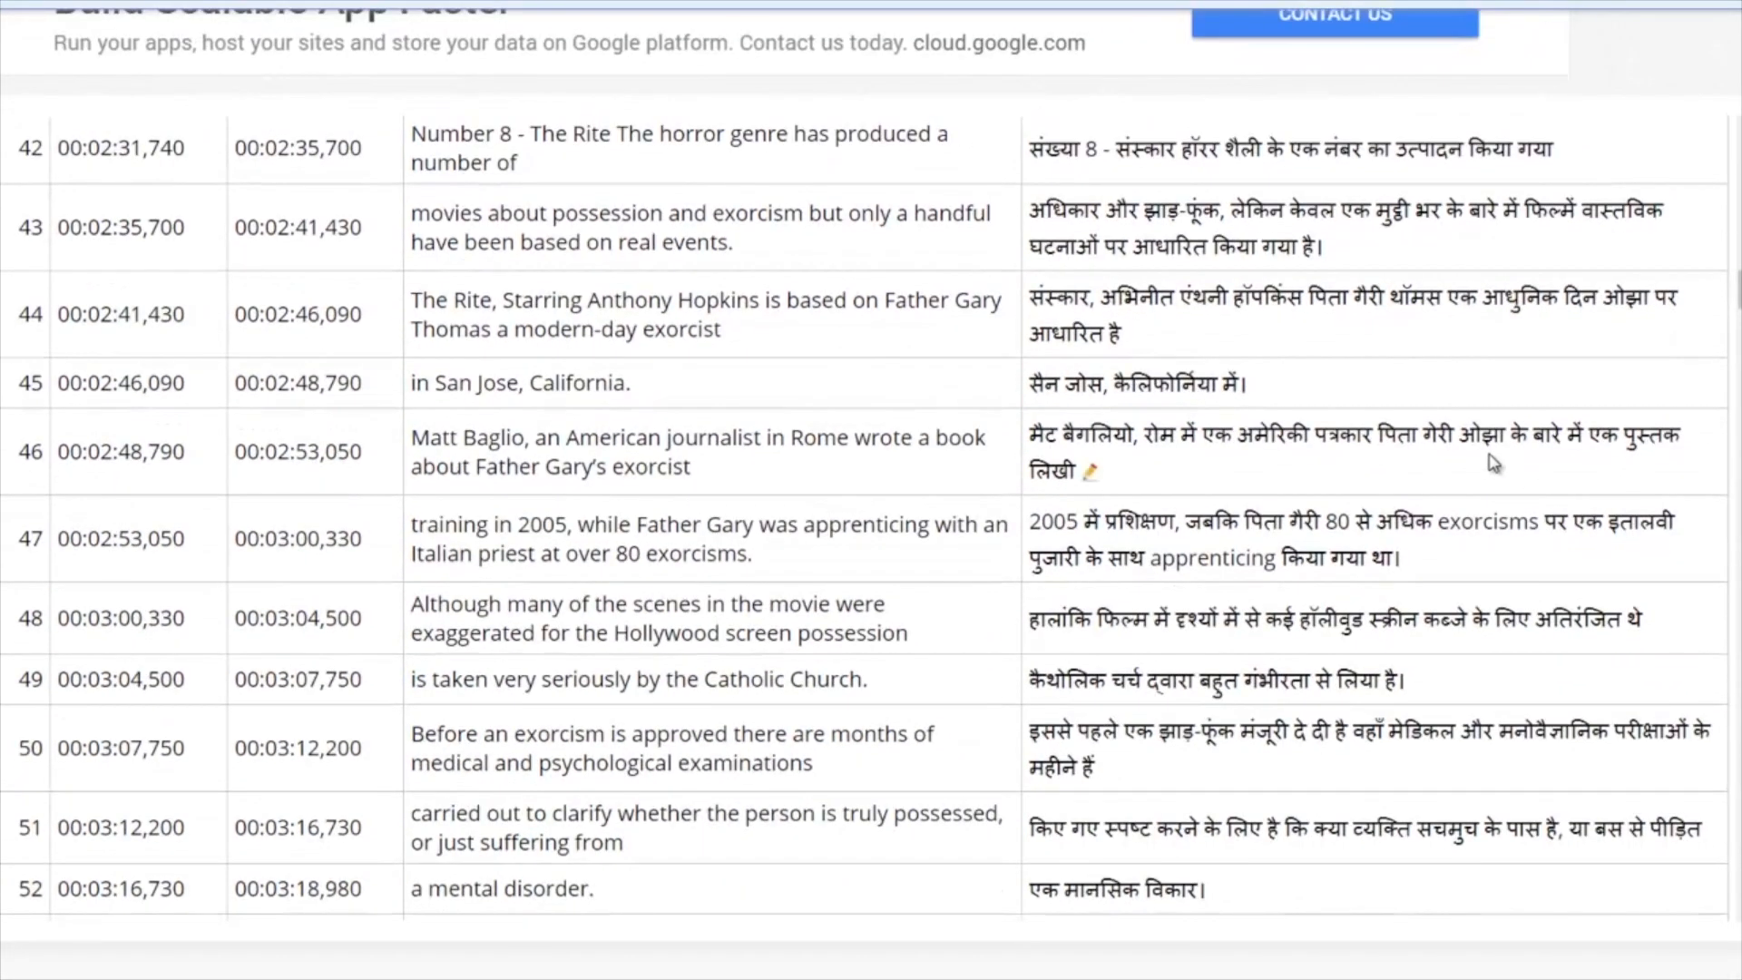
{"action": "scroll", "coordinate": [1493, 463], "scroll_direction": "down", "scroll_amount": 7}
{"action": "scroll", "coordinate": [1488, 461], "scroll_direction": "down", "scroll_amount": 10}
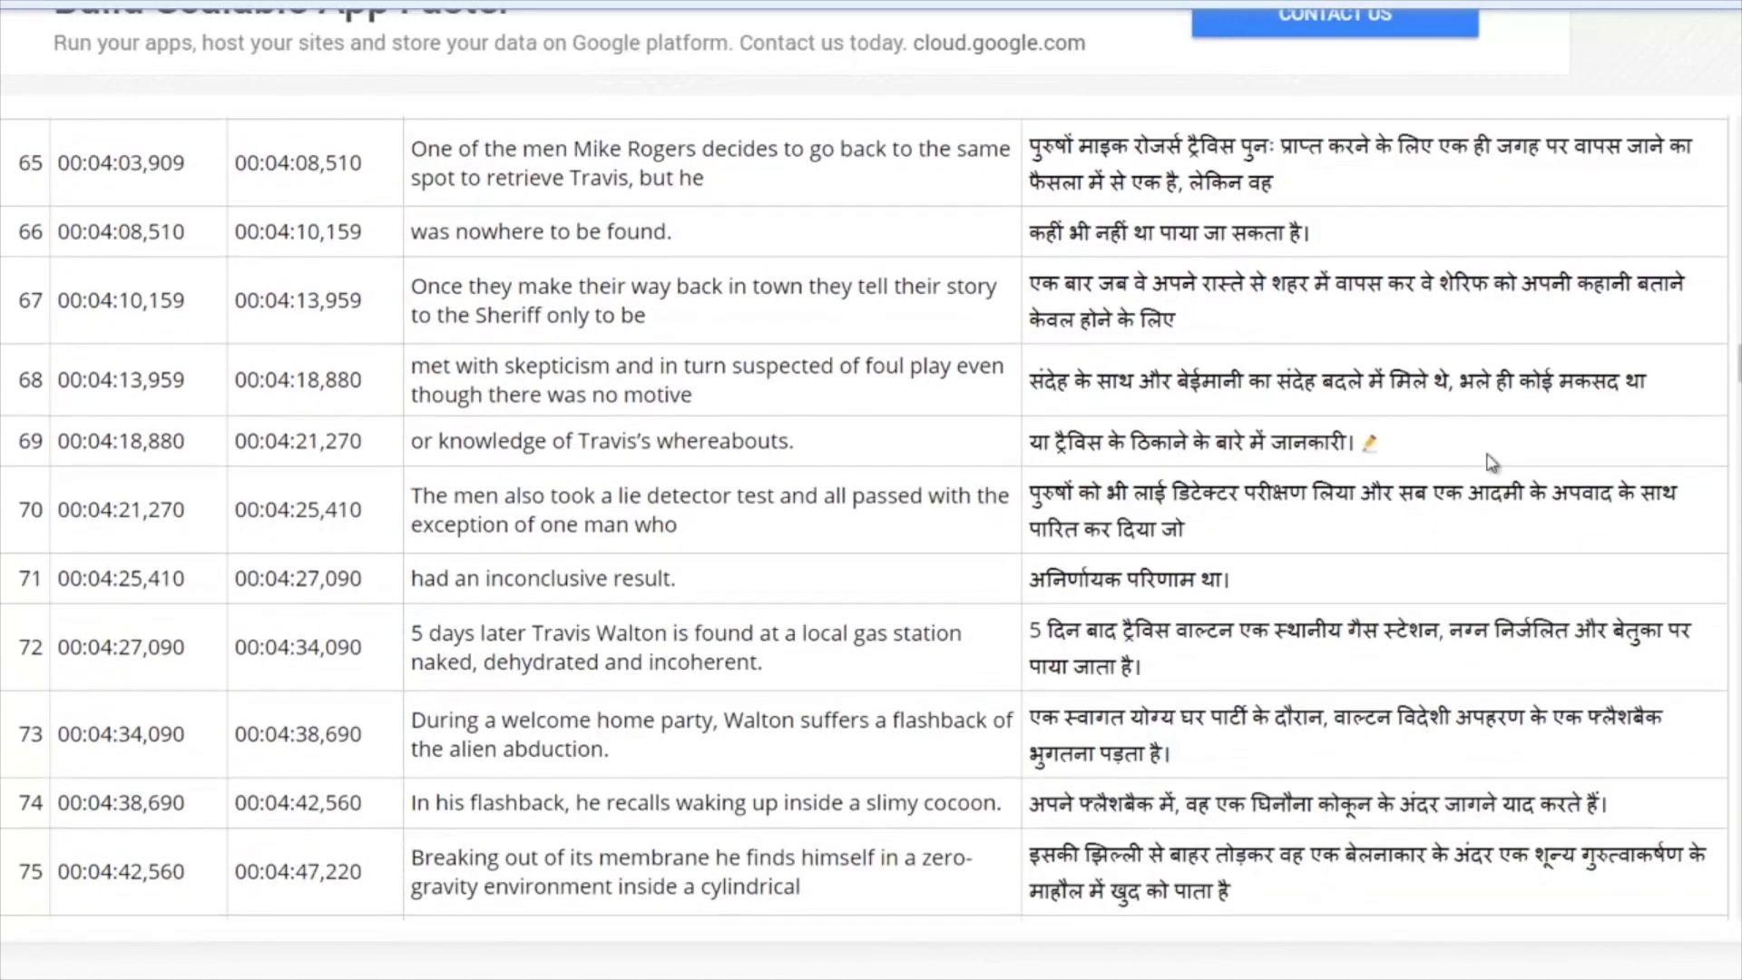
{"action": "scroll", "coordinate": [1488, 460], "scroll_direction": "down", "scroll_amount": 12}
{"action": "scroll", "coordinate": [1492, 462], "scroll_direction": "down", "scroll_amount": 12}
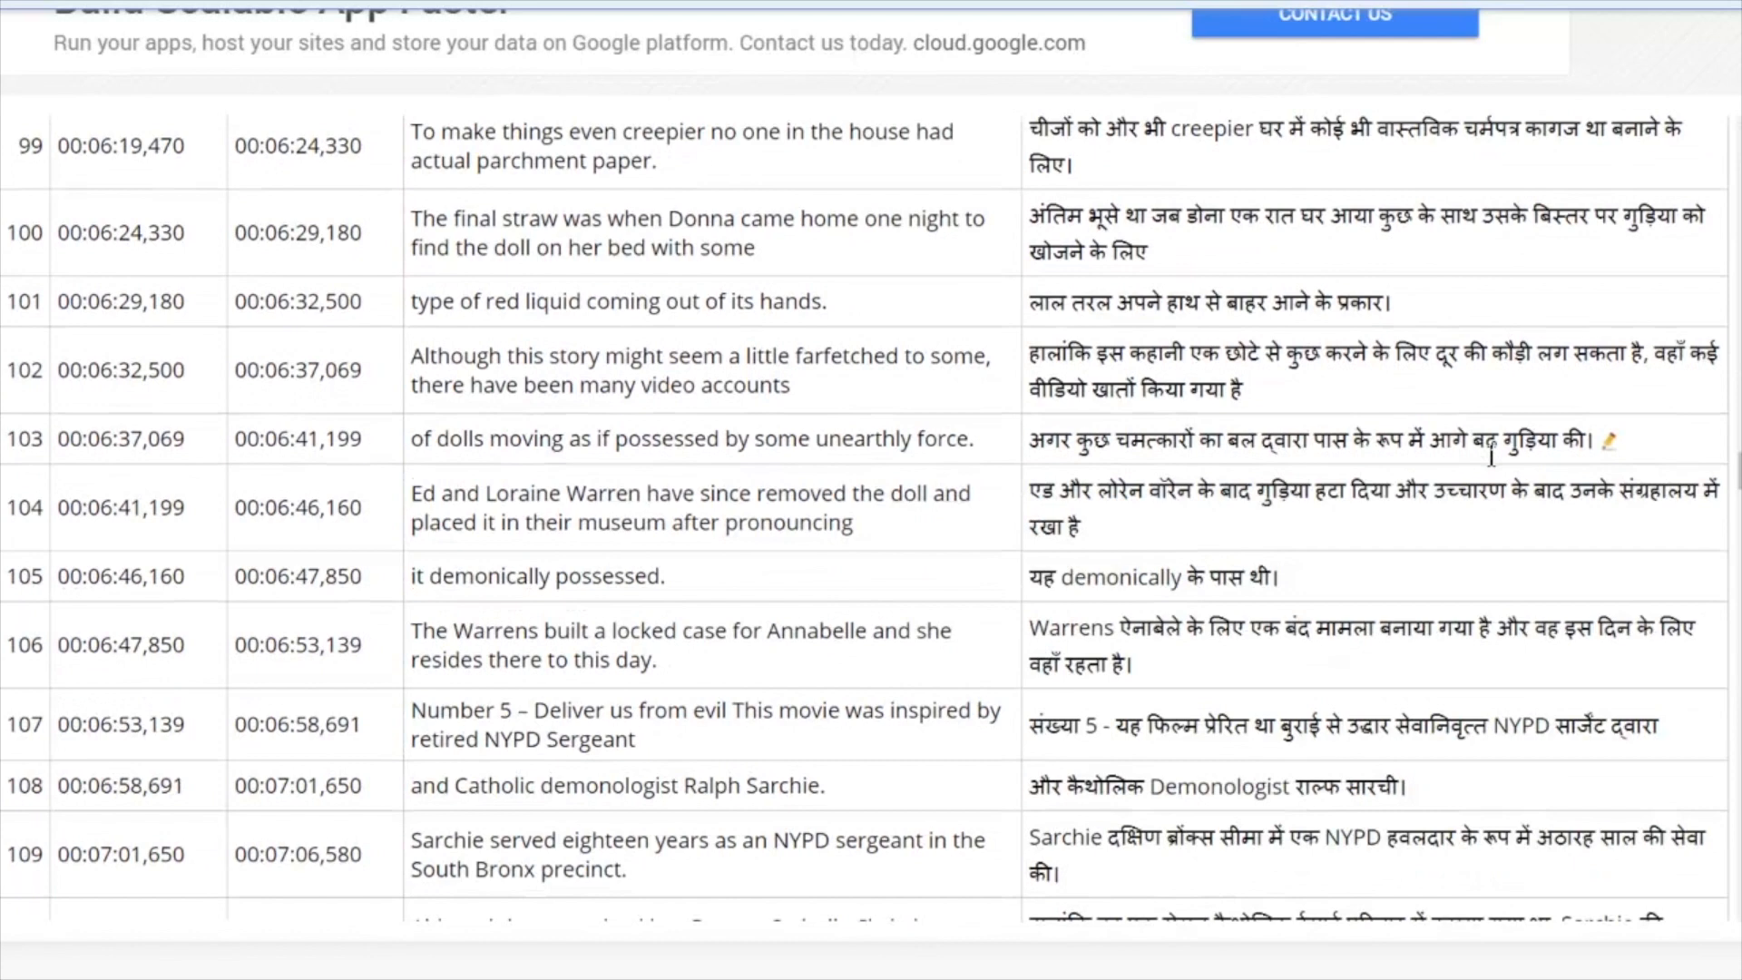
{"action": "scroll", "coordinate": [1491, 455], "scroll_direction": "down", "scroll_amount": 8}
{"action": "scroll", "coordinate": [1491, 456], "scroll_direction": "down", "scroll_amount": 15}
{"action": "scroll", "coordinate": [1493, 462], "scroll_direction": "down", "scroll_amount": 7}
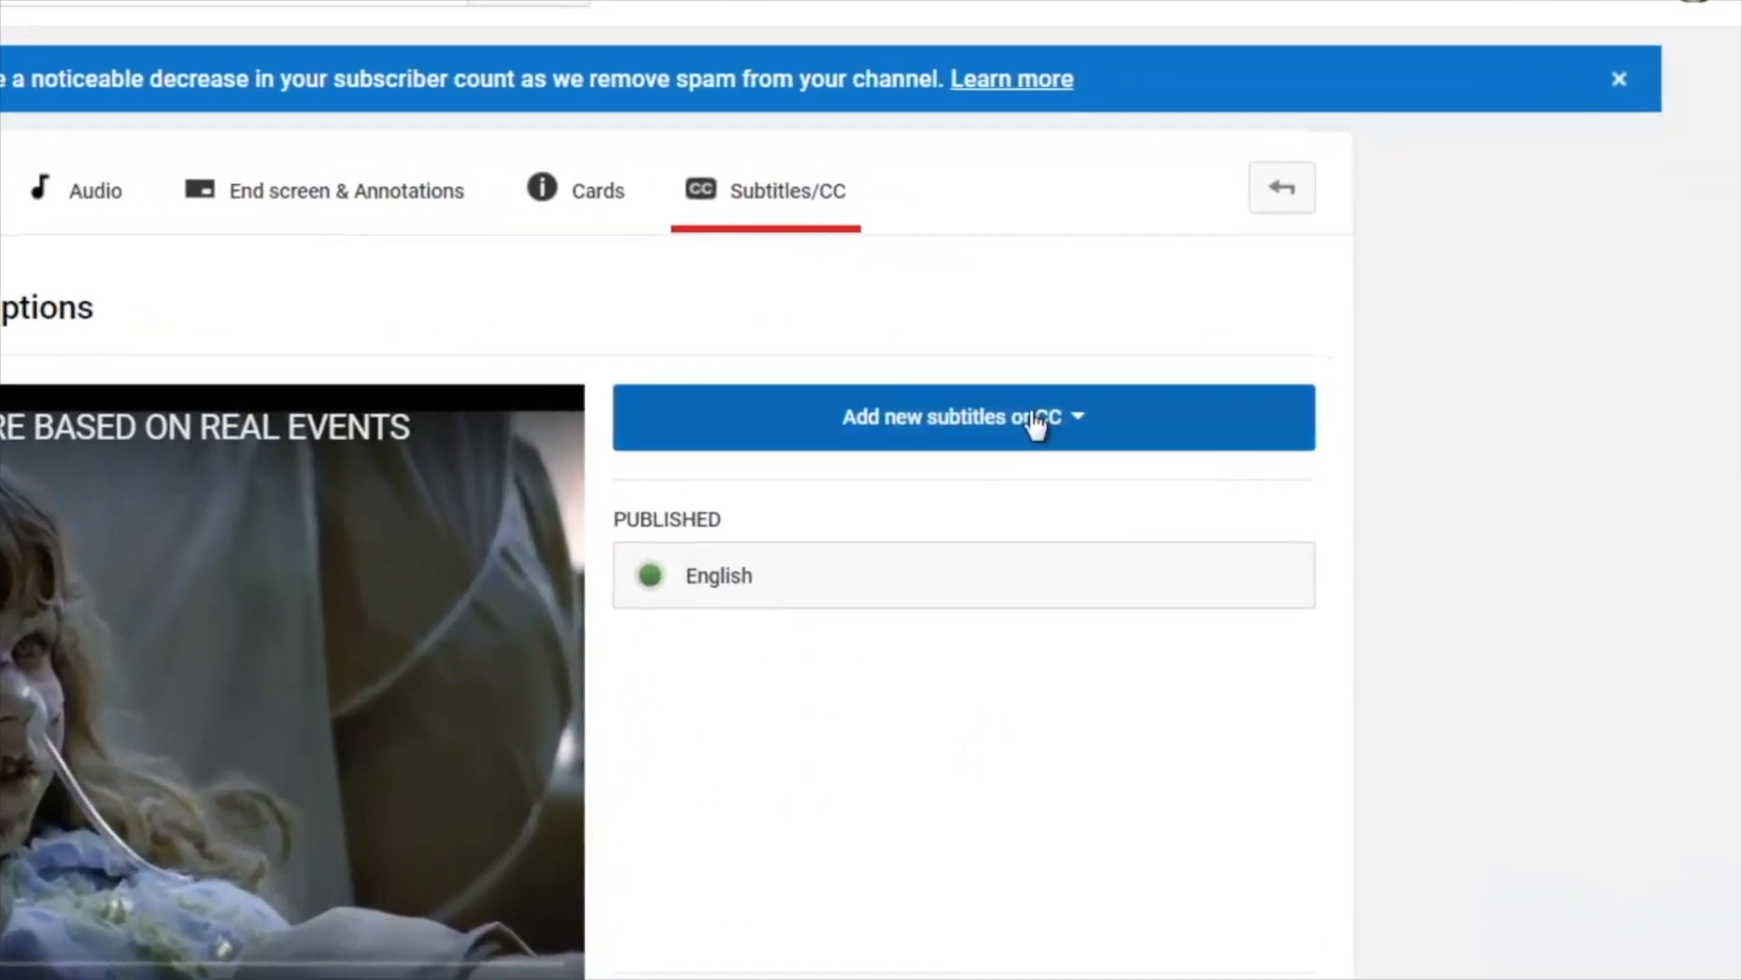
- Add Hindi as a new subtitle language for the horror movies video on YouTube
{"action": "left_click", "coordinate": [1268, 413]}
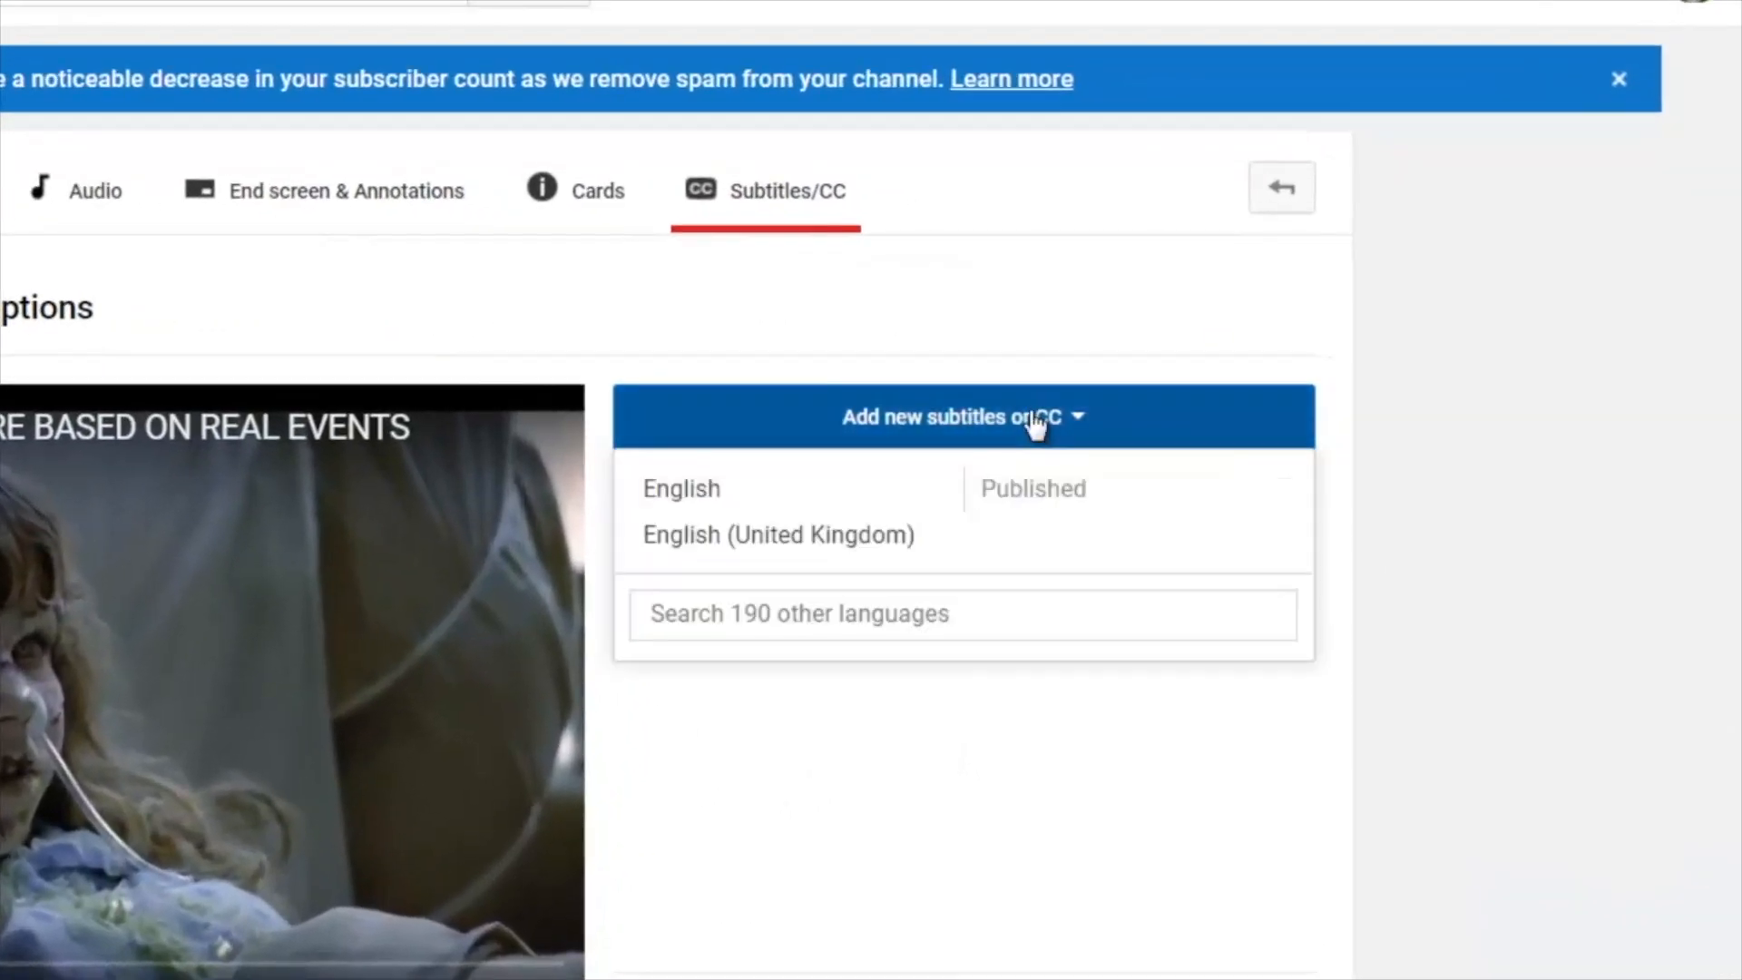
{"action": "left_click", "coordinate": [835, 623]}
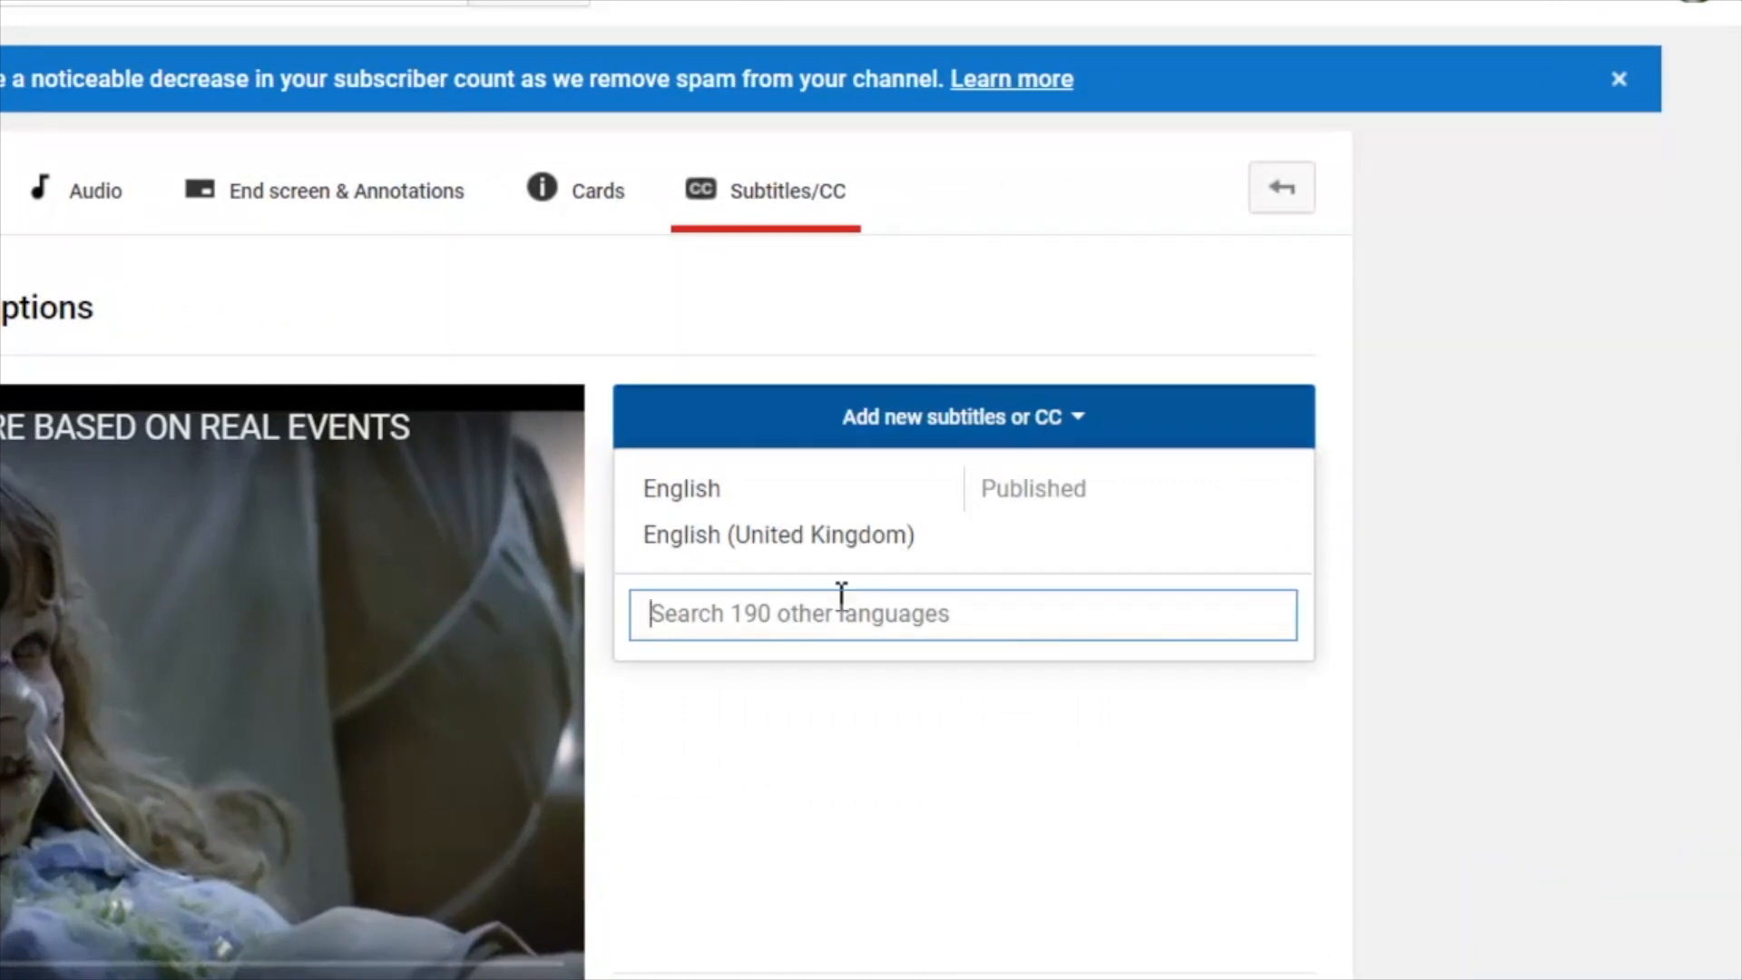
{"action": "type", "text": "Hindi"}
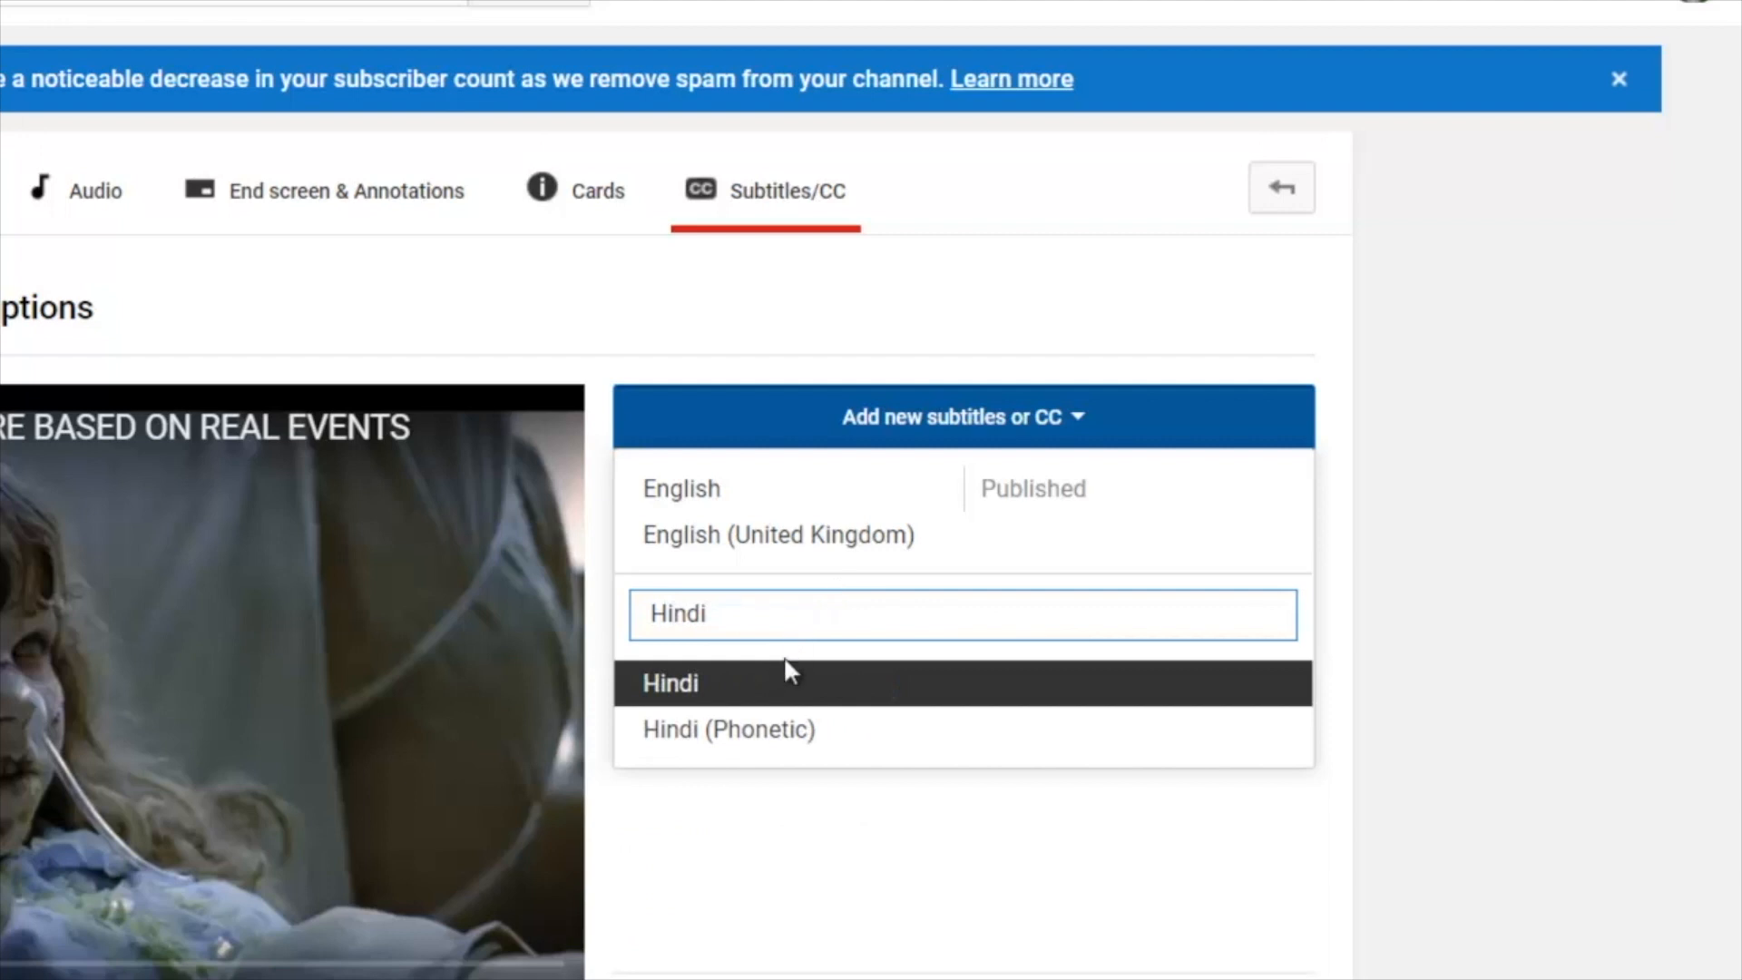
{"action": "left_click", "coordinate": [785, 692]}
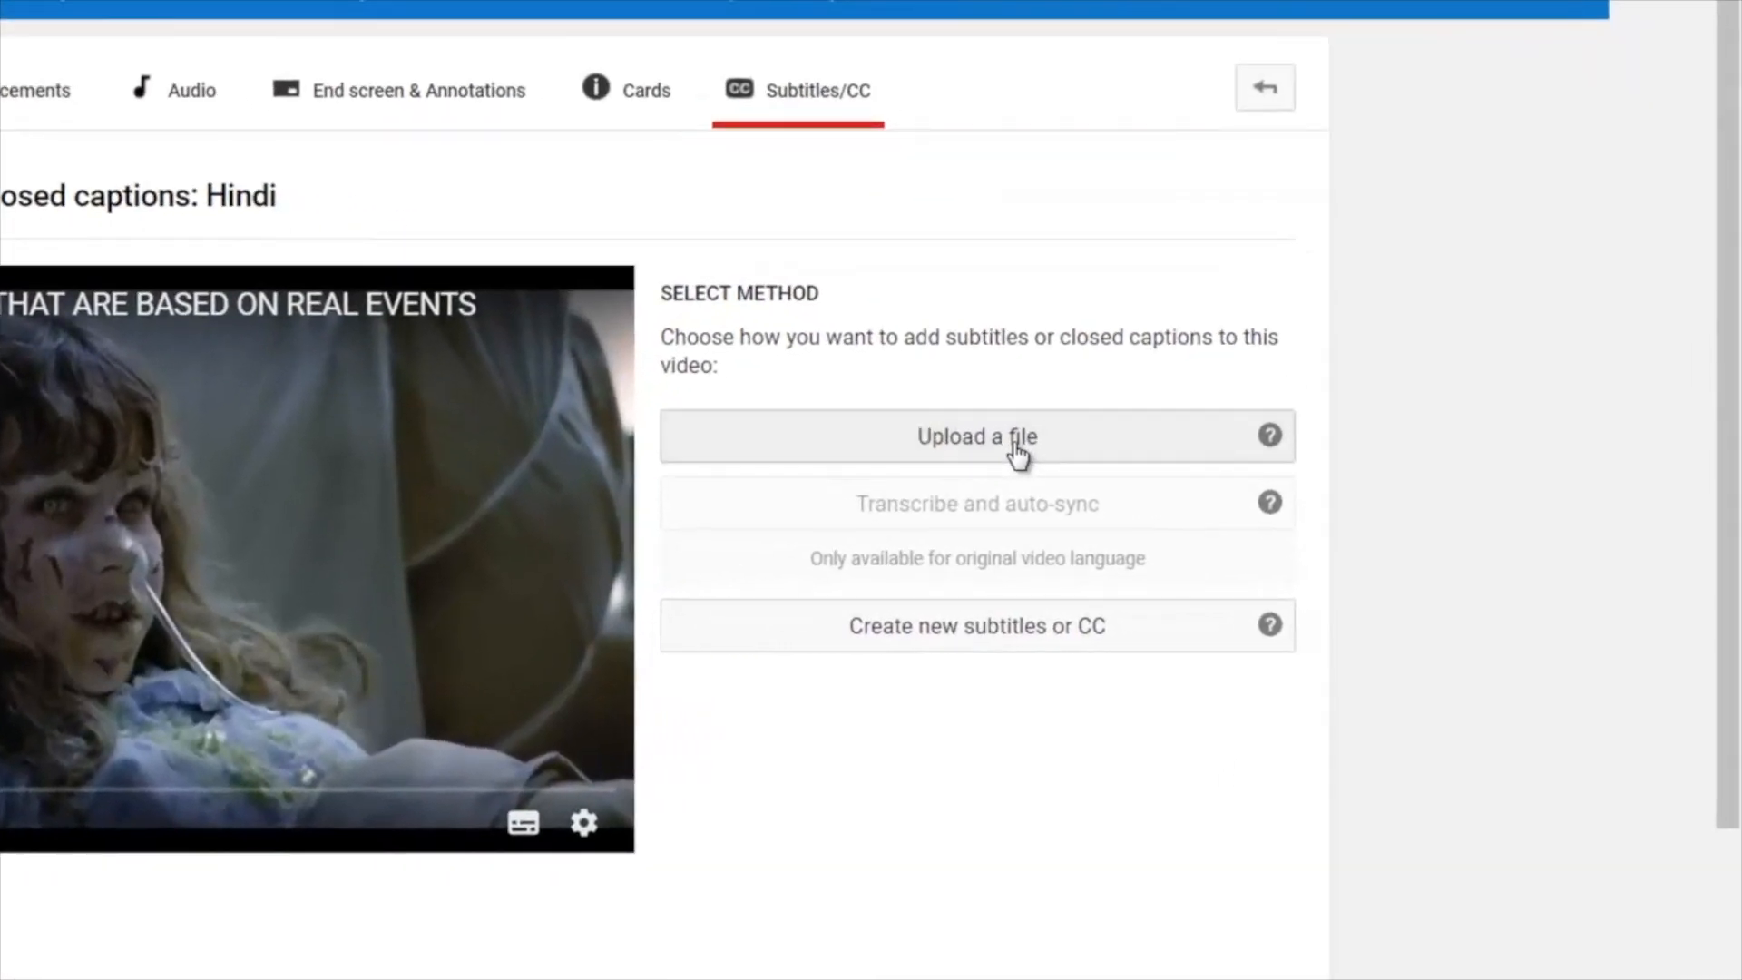
- Upload captions.hi (2).srt from the "10 HORROR MOVIES BASED ON REAL EVENTS" folder as the Hindi subtitles file
{"action": "left_click", "coordinate": [1016, 454]}
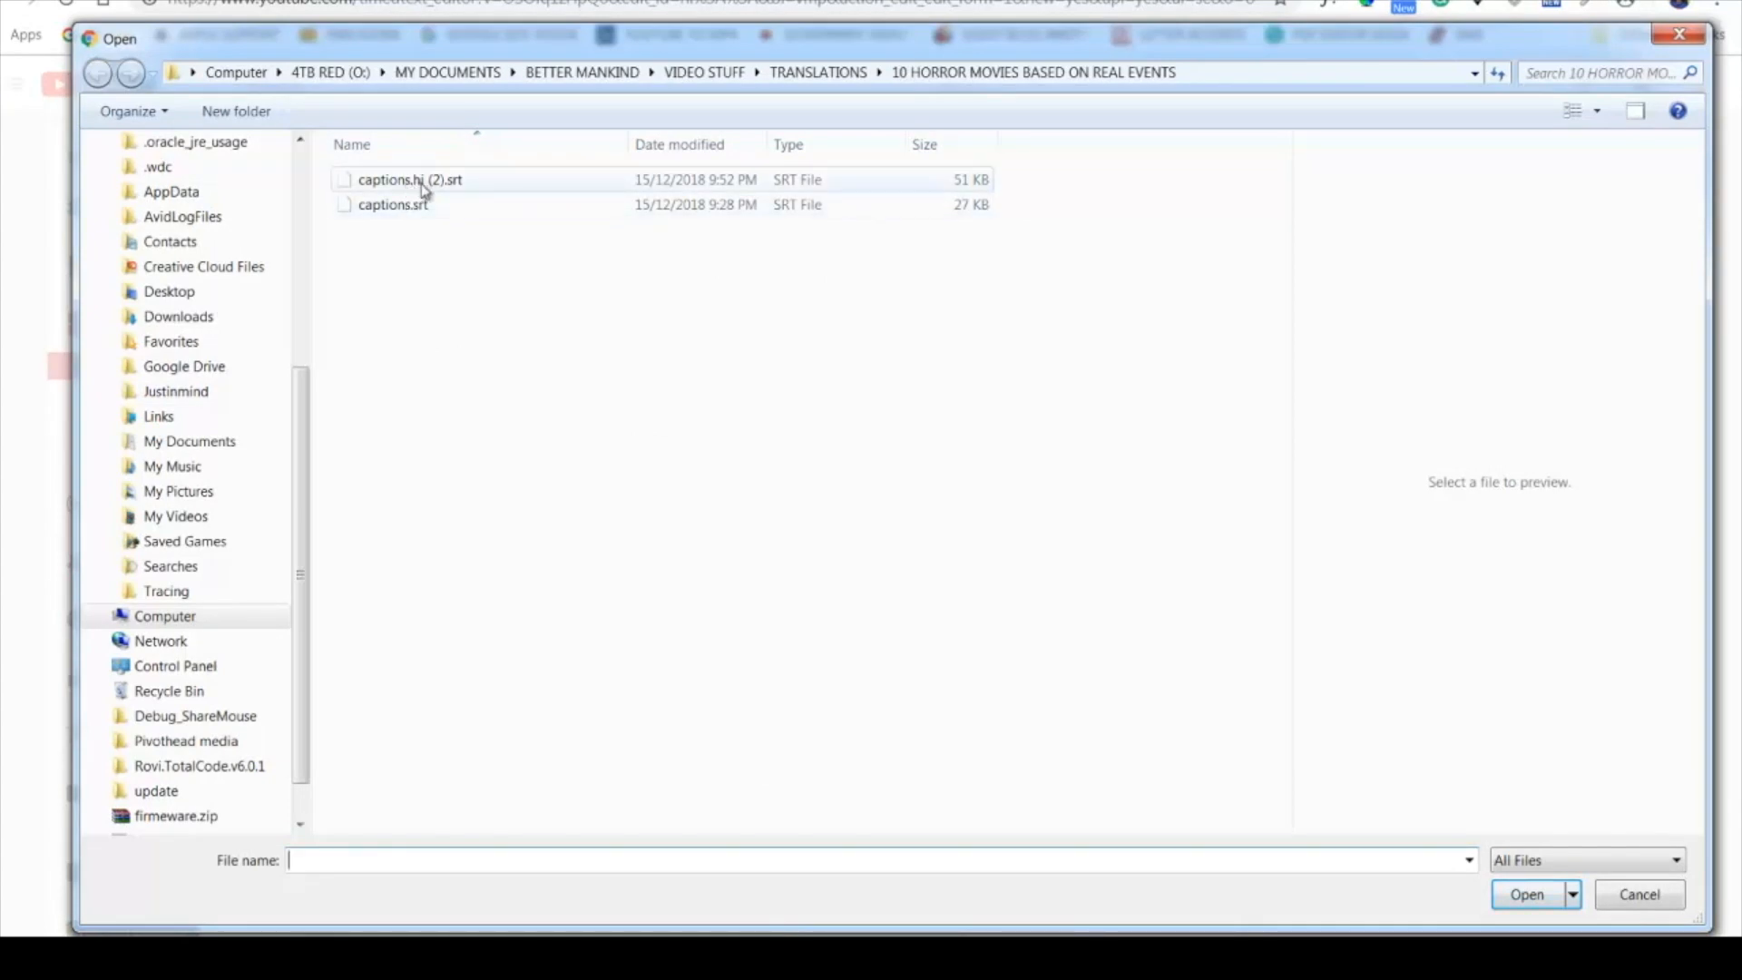
{"action": "left_click", "coordinate": [423, 188]}
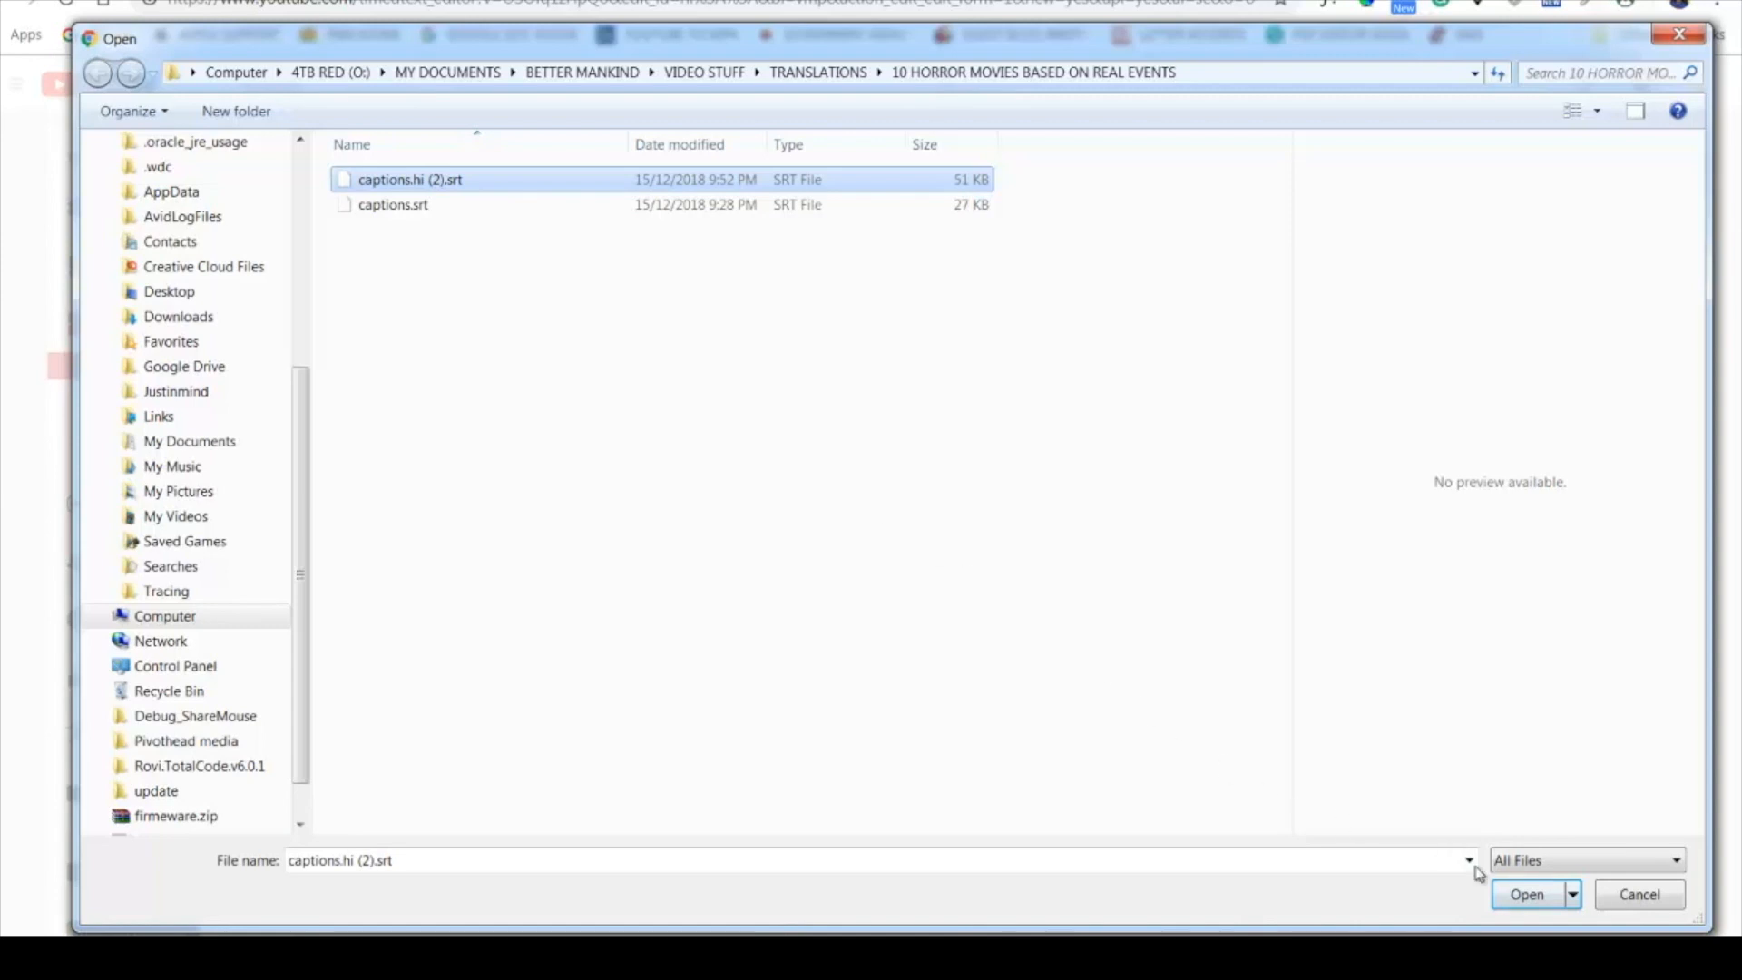
{"action": "left_click", "coordinate": [1542, 903]}
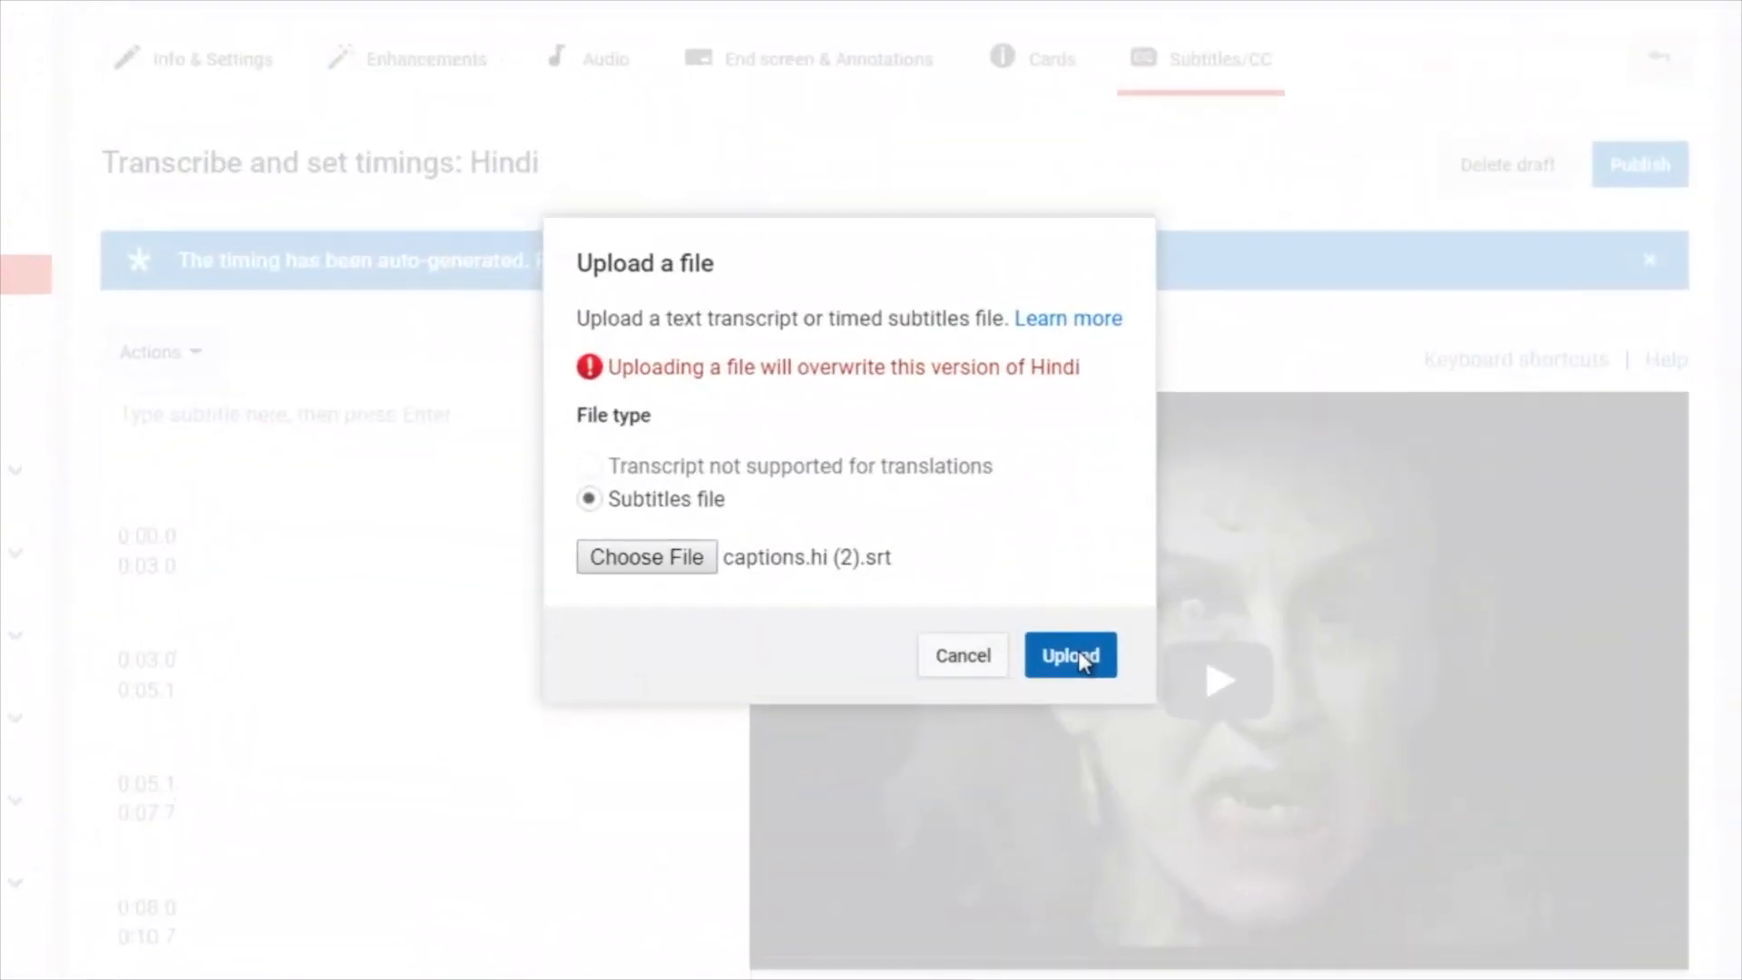
{"action": "left_click", "coordinate": [1078, 651]}
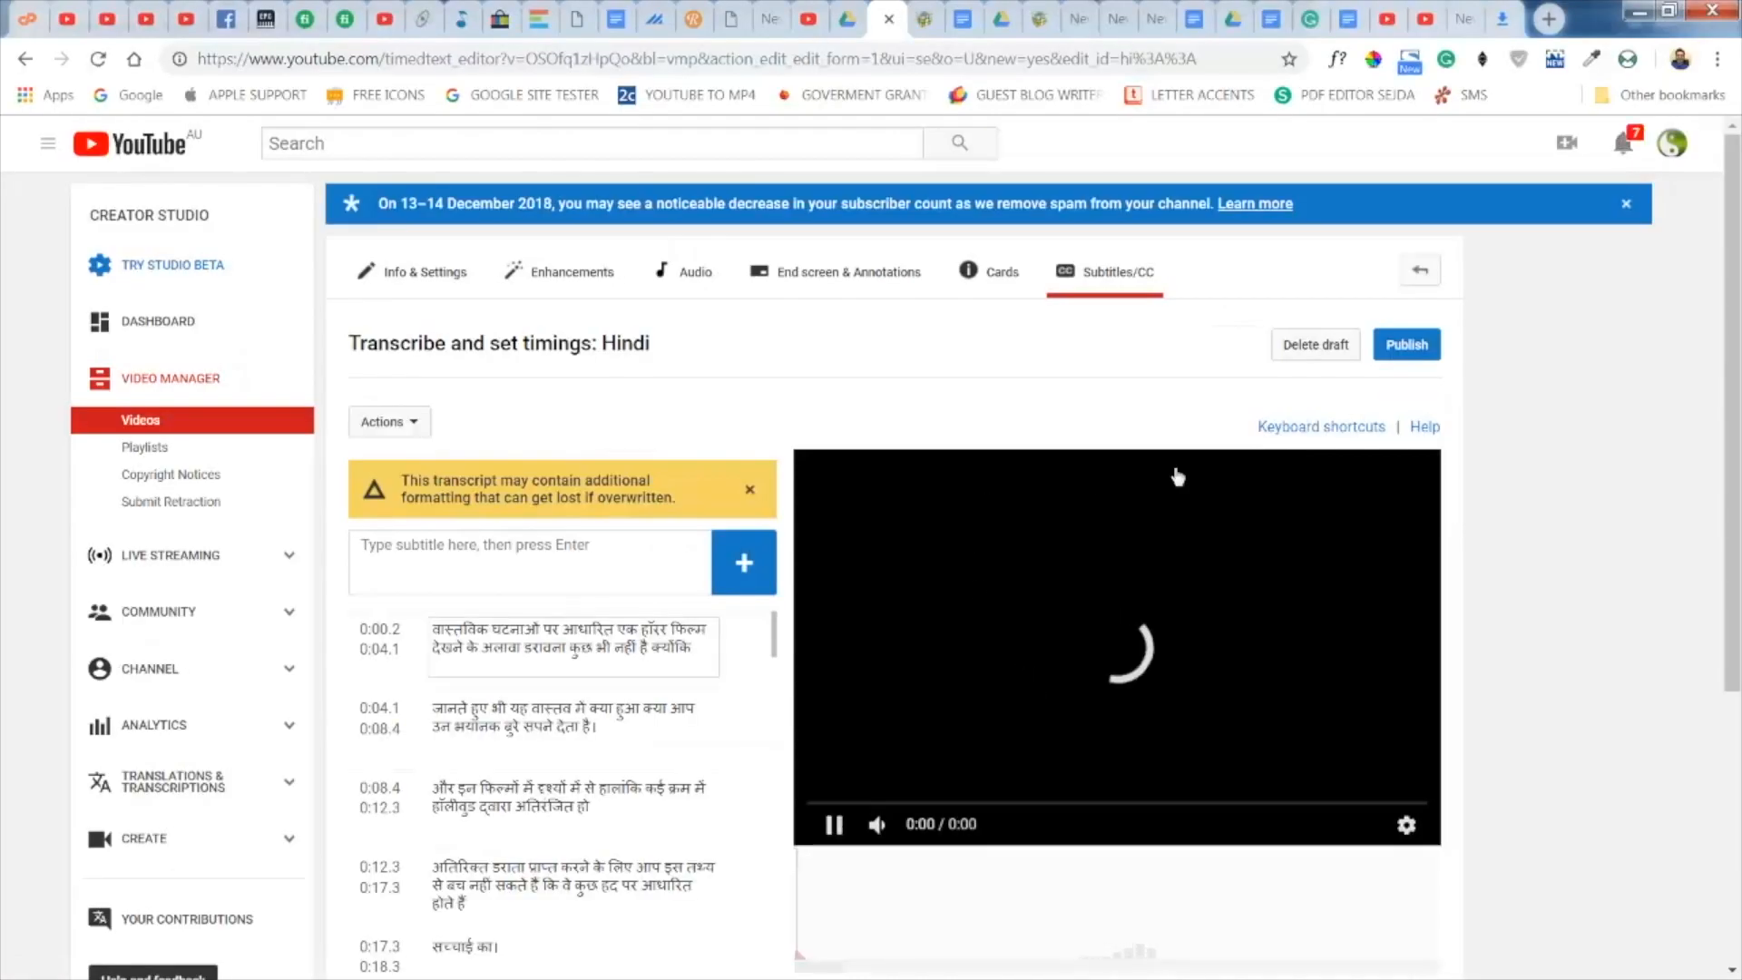
- Preview the Hindi subtitles by playing the video's opening seconds and checking several points through to near the end
{"action": "scroll", "coordinate": [1573, 553], "scroll_direction": "down", "scroll_amount": 1}
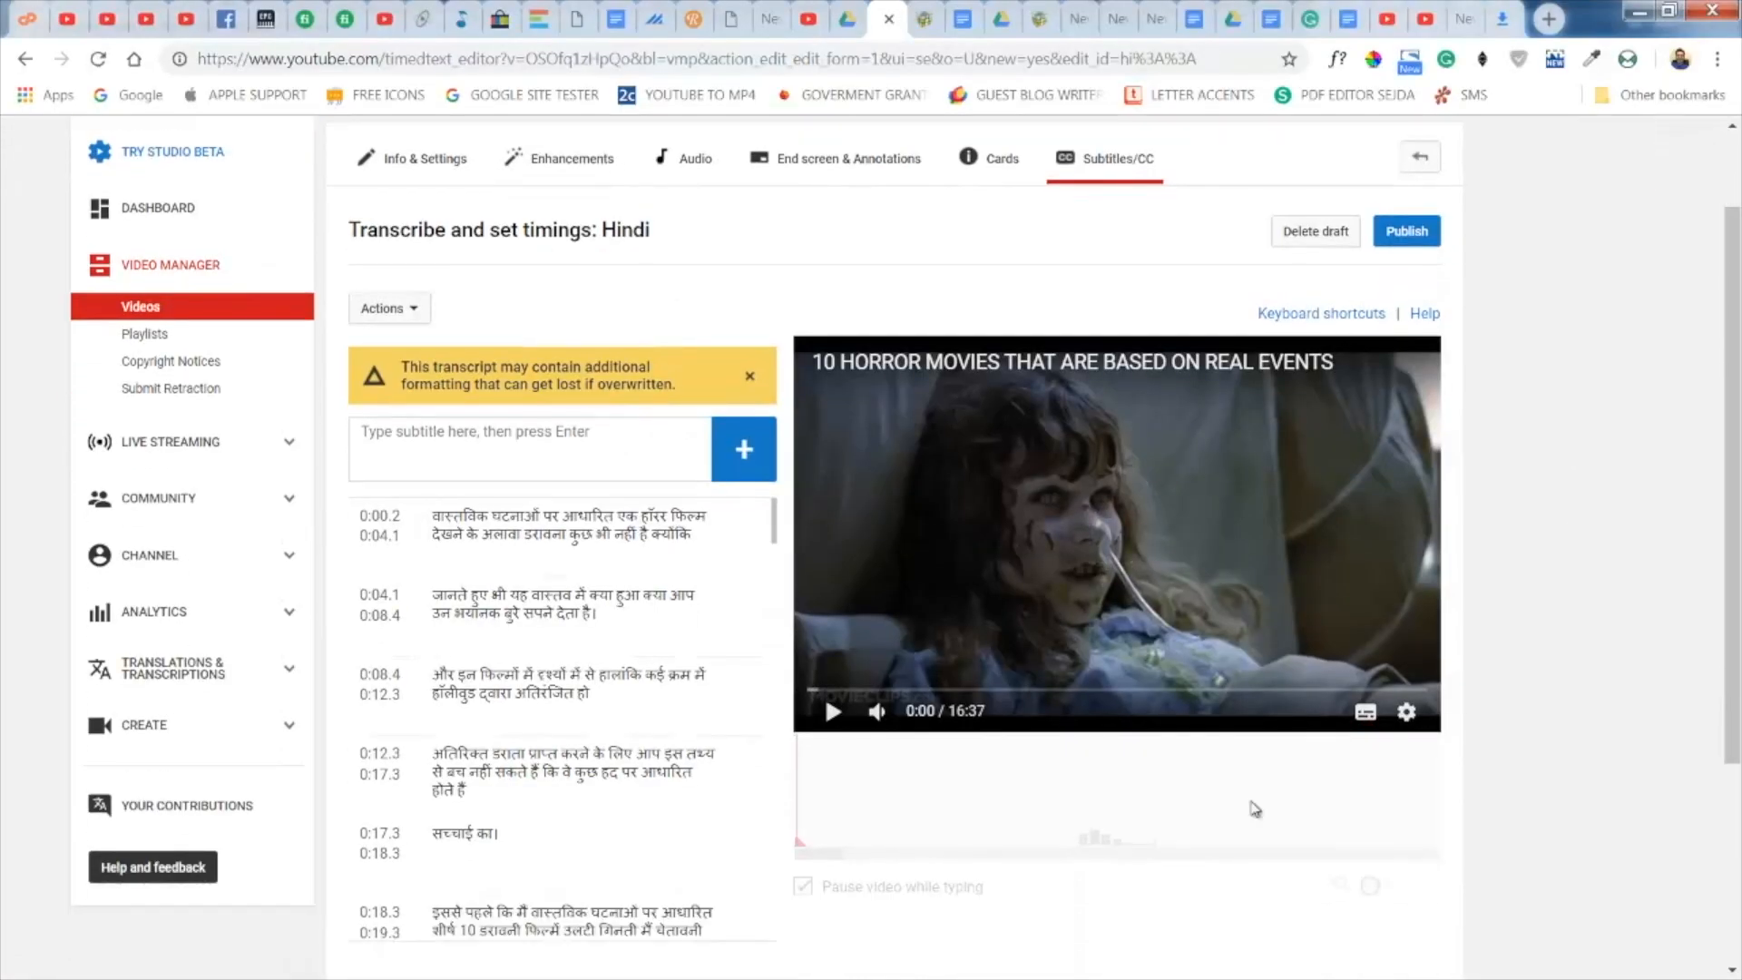
{"action": "left_click", "coordinate": [833, 713]}
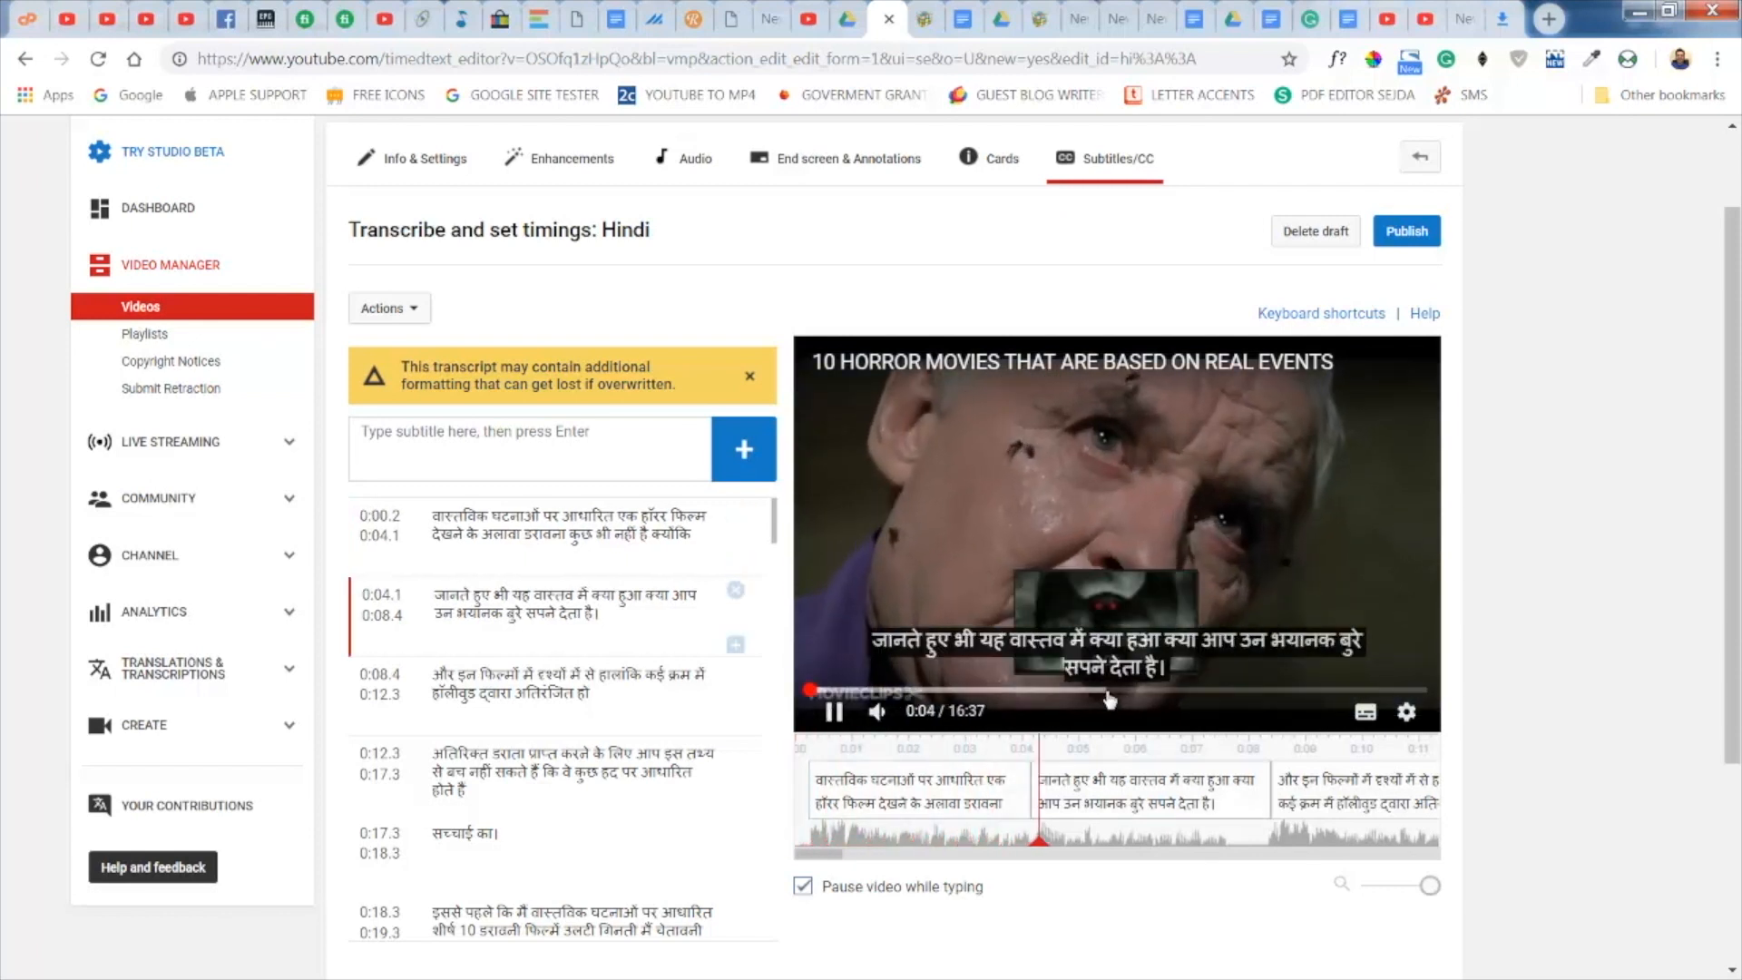
{"action": "left_click", "coordinate": [835, 713]}
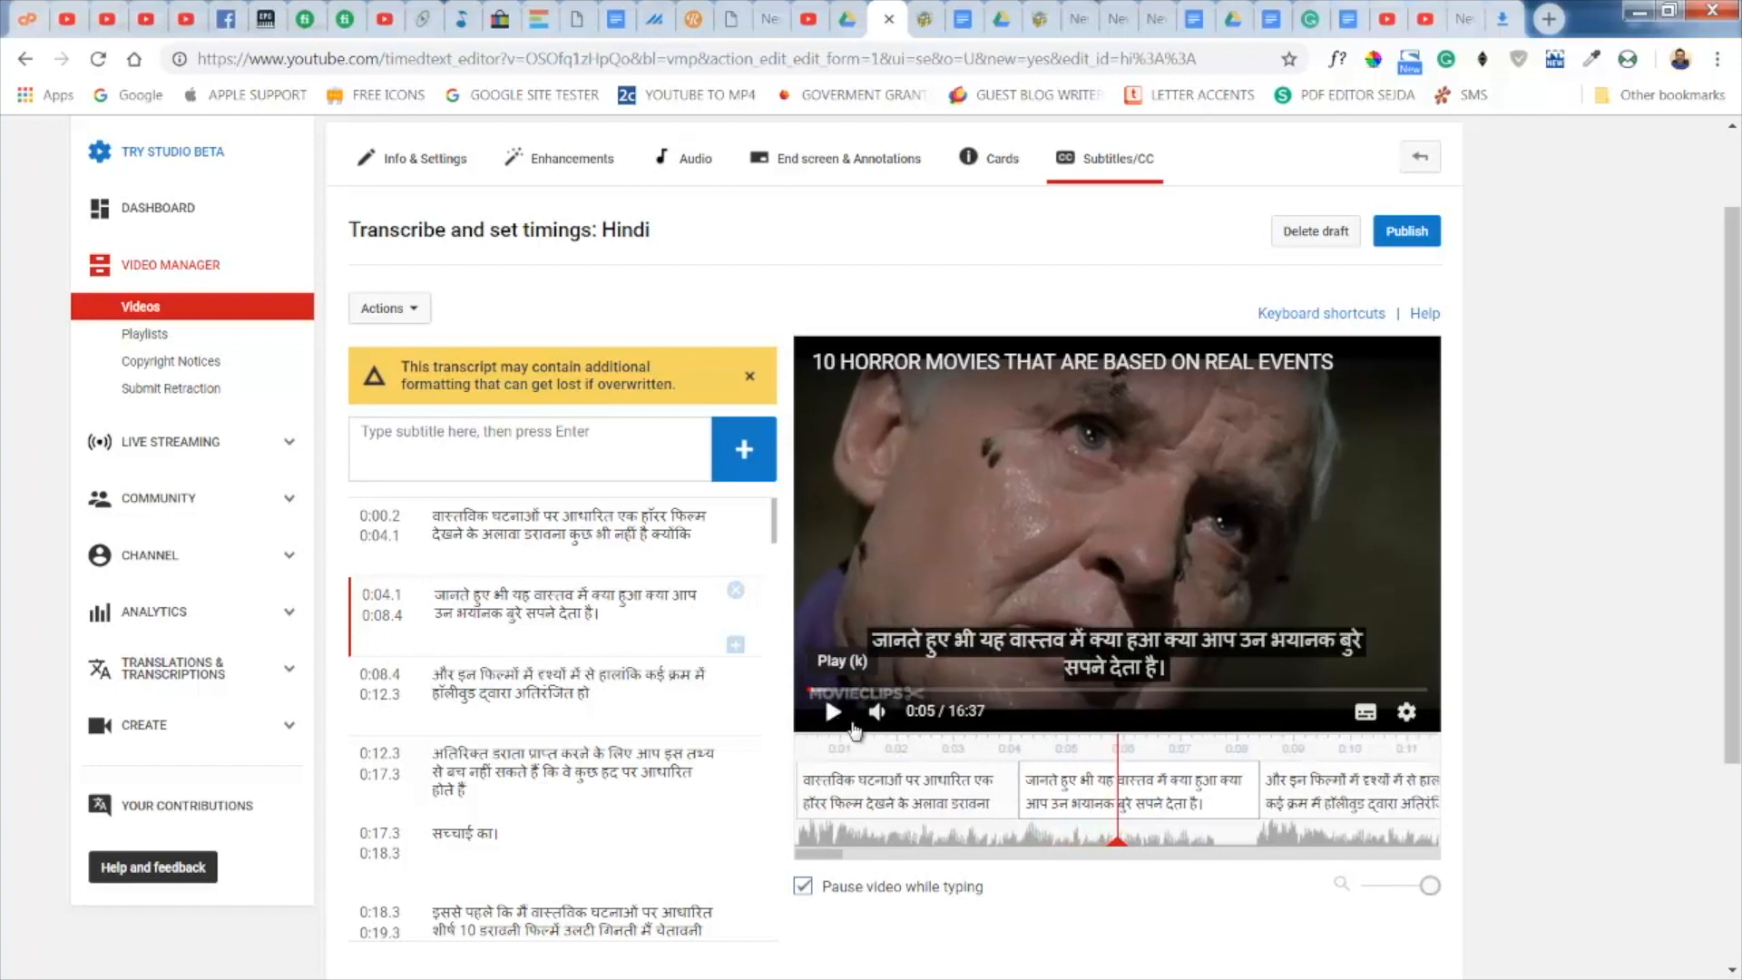
{"action": "left_click", "coordinate": [1155, 691]}
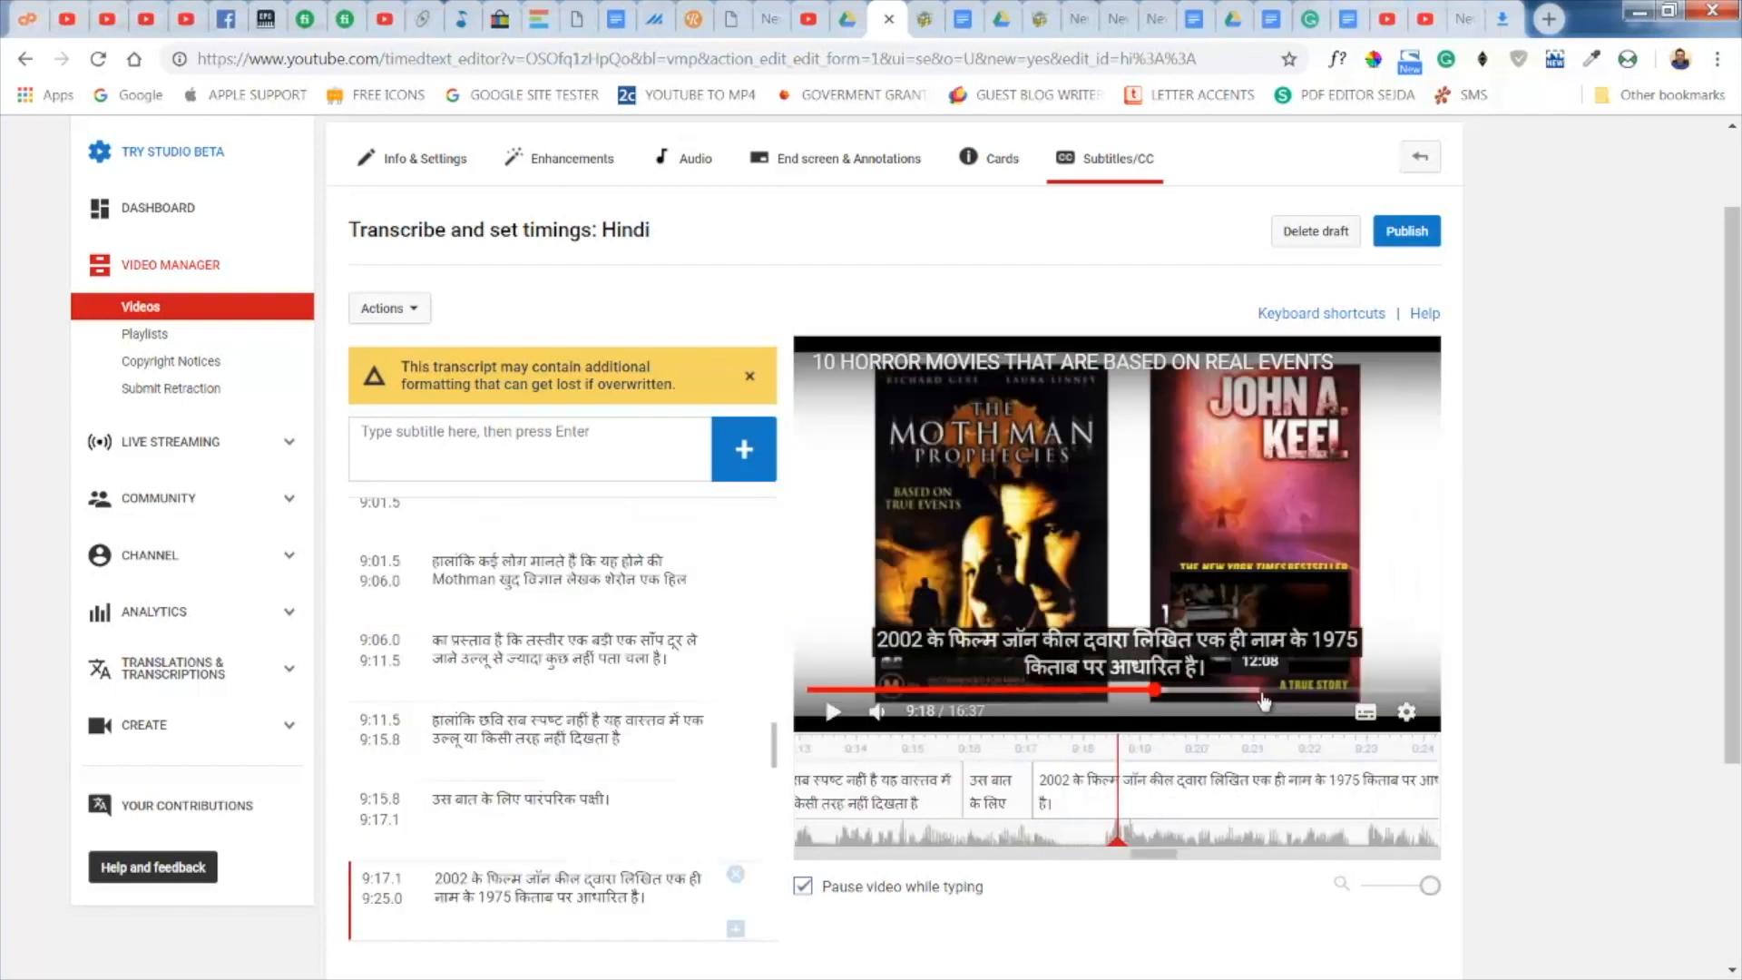
{"action": "left_click", "coordinate": [1260, 692]}
{"action": "left_click", "coordinate": [1323, 691]}
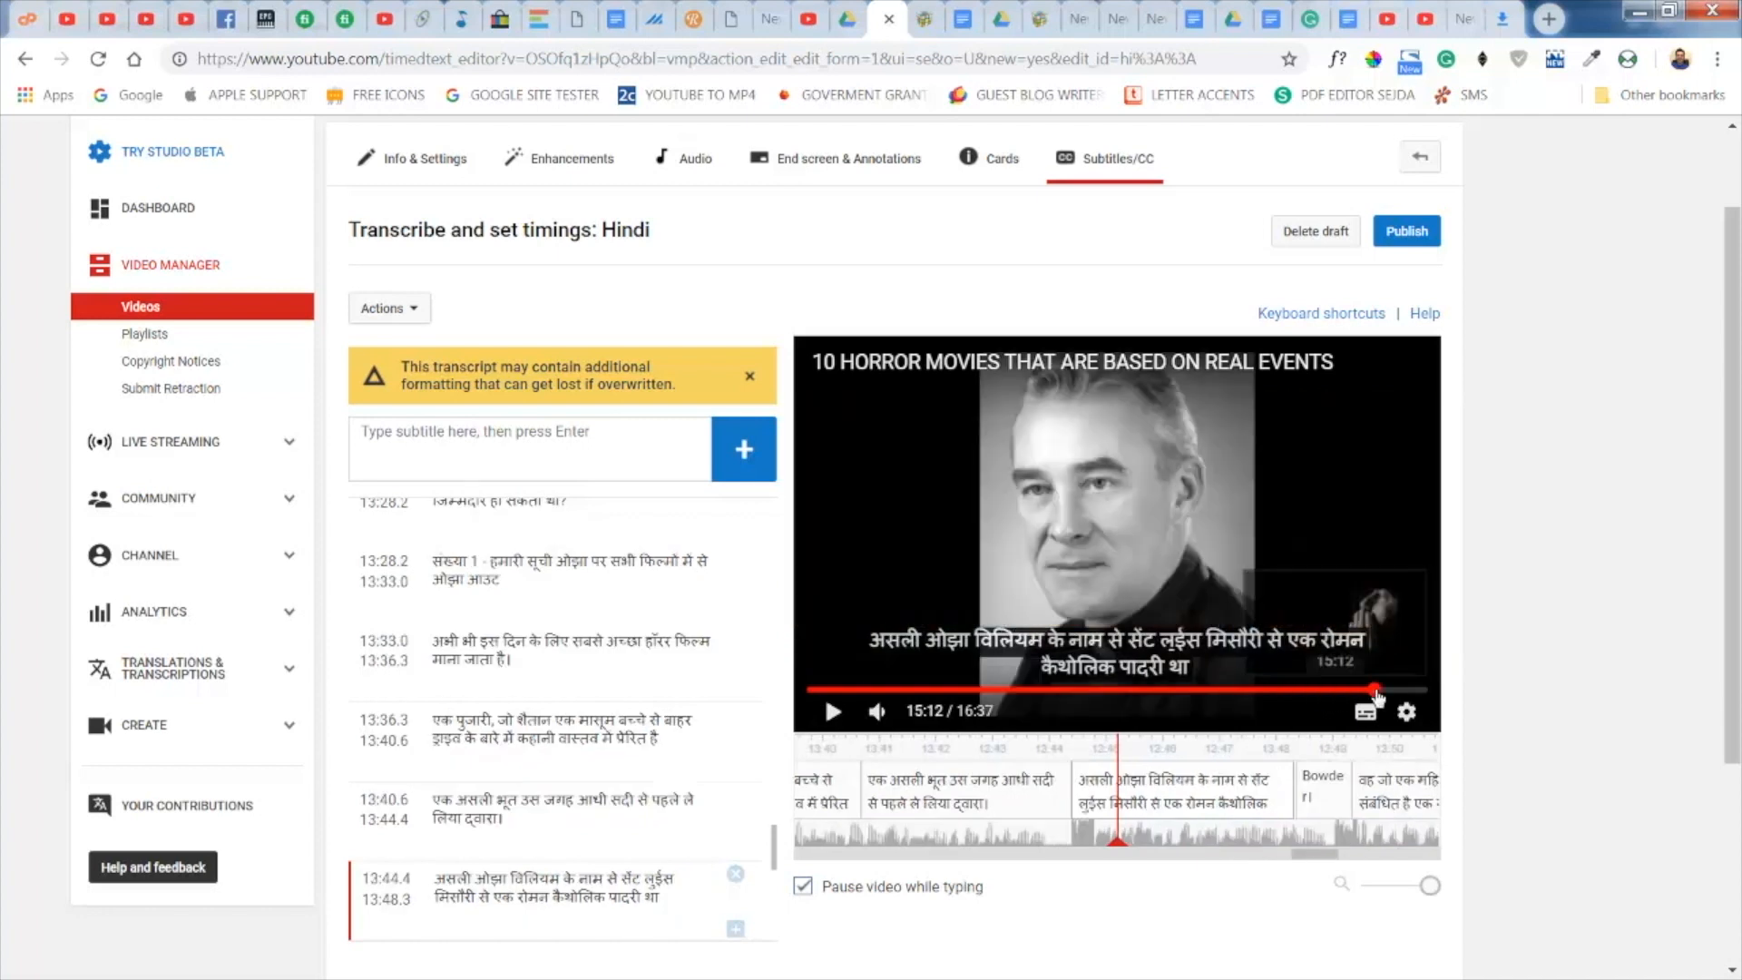
{"action": "left_click", "coordinate": [1377, 692]}
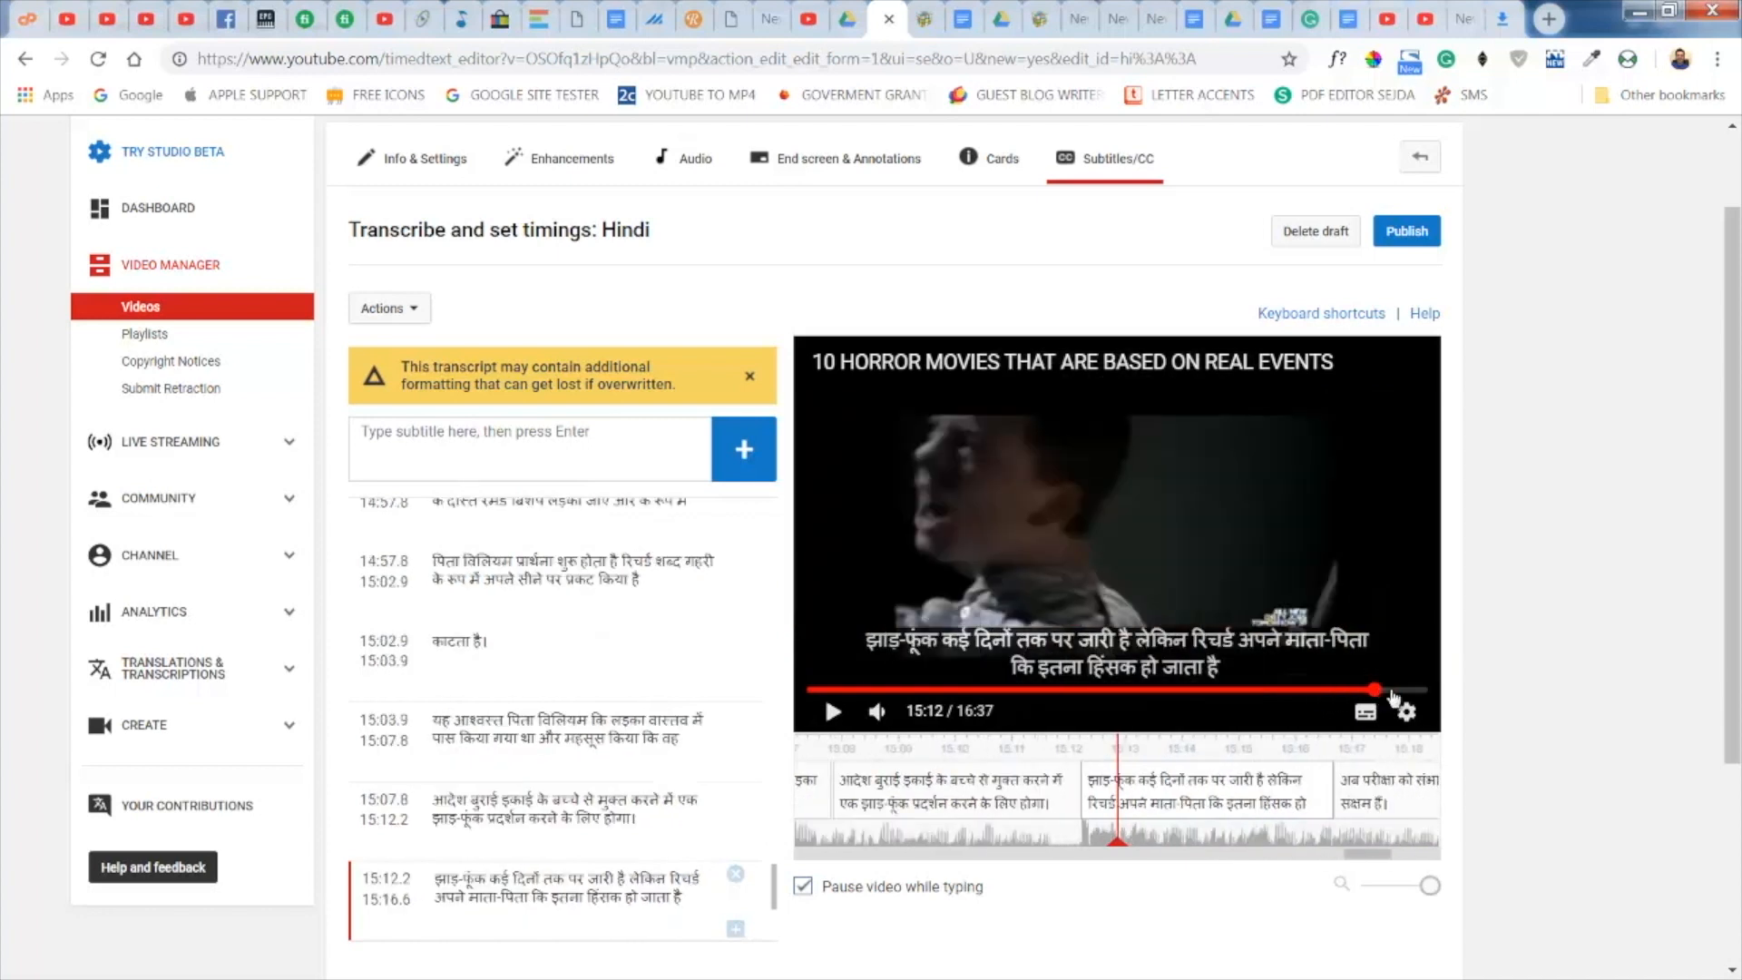
{"action": "left_click", "coordinate": [1396, 692]}
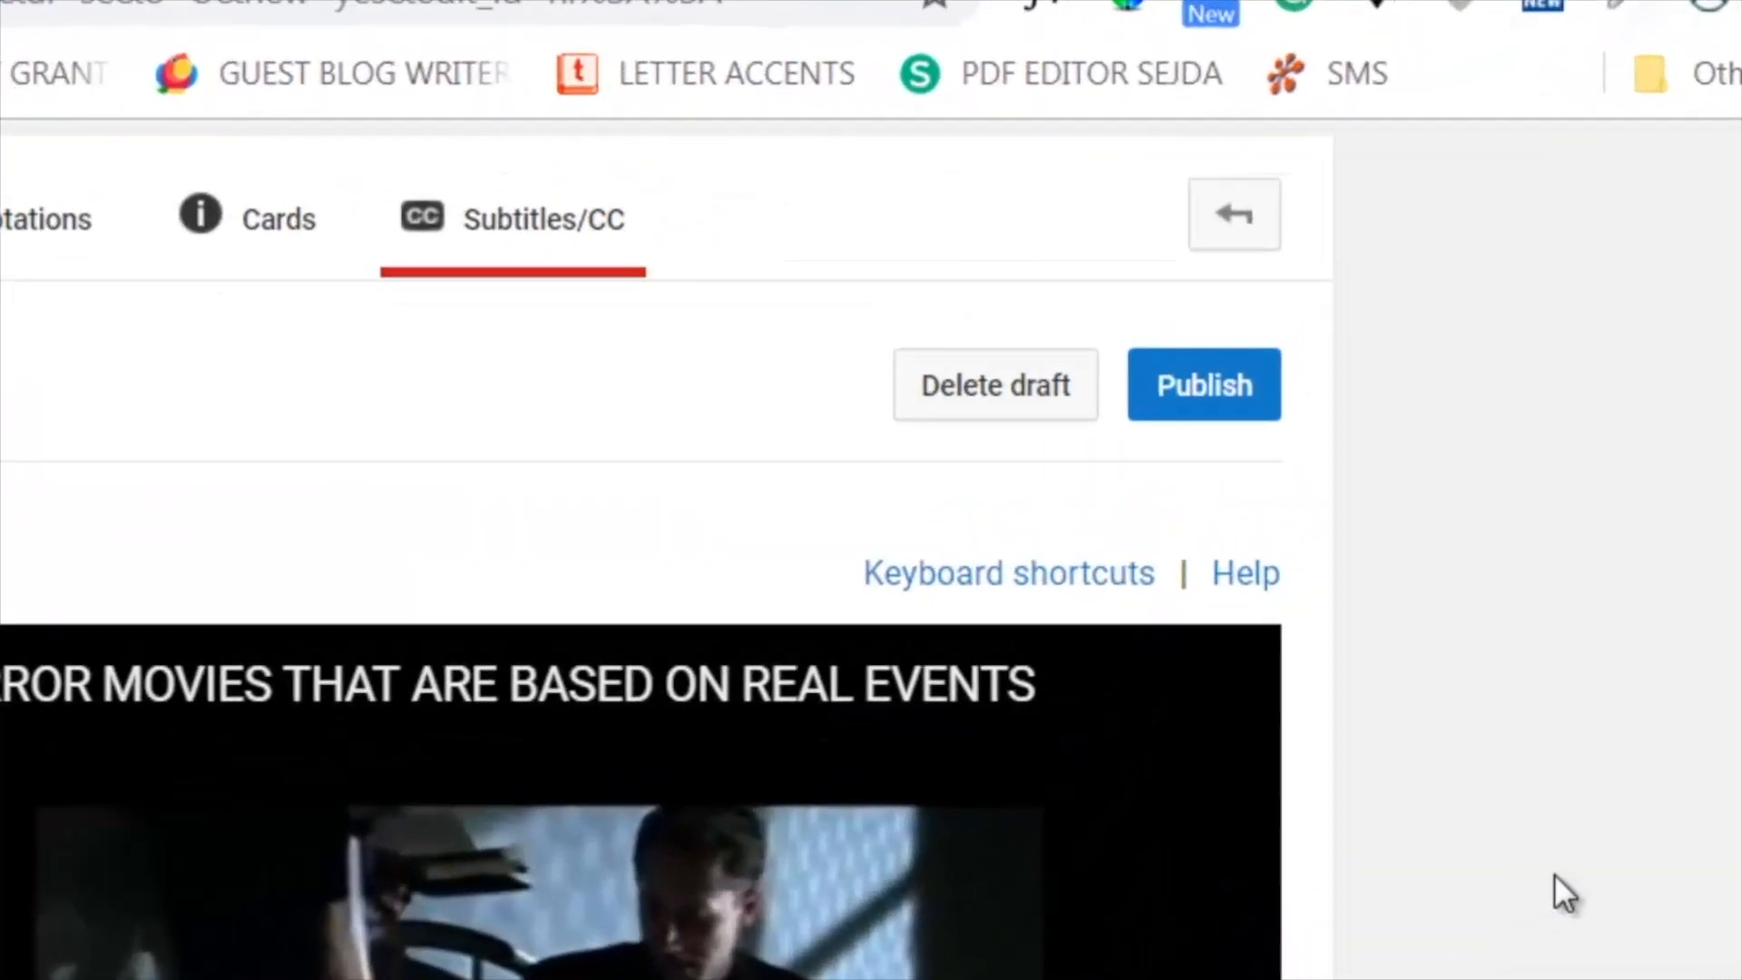
- Publish the Hindi subtitles and open the "10 HORROR MOVIES THAT ARE BASED ON REAL EVENTS" video for viewing
{"action": "left_click", "coordinate": [1191, 385]}
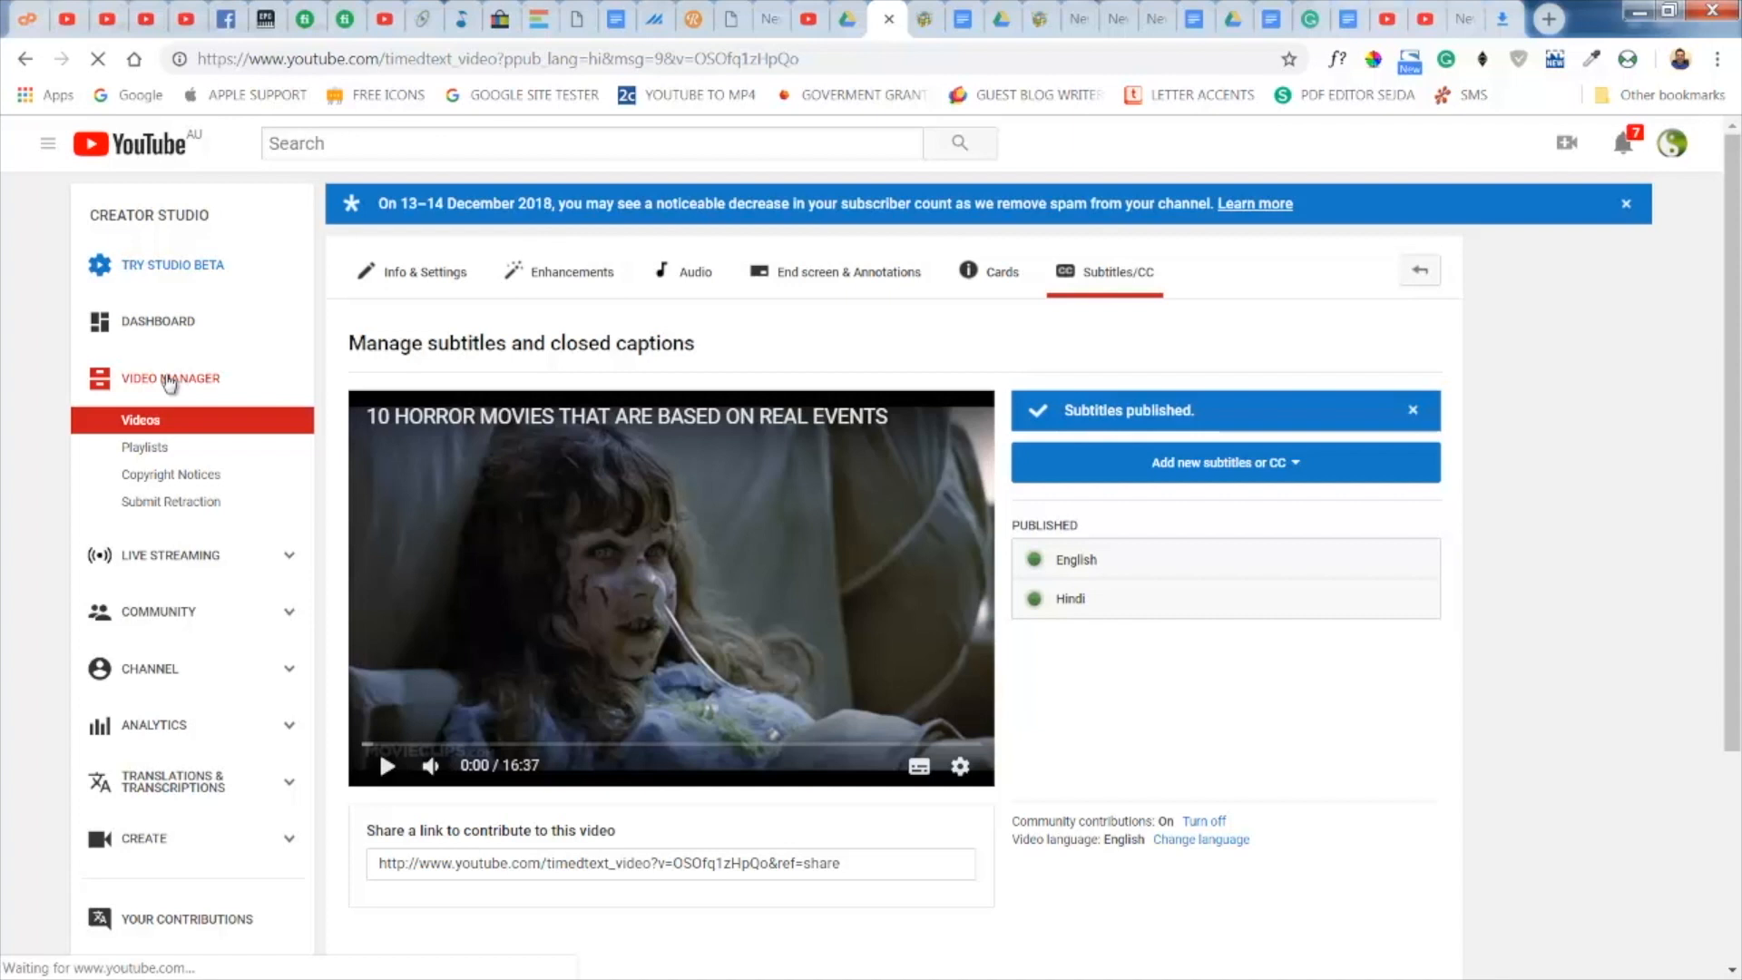
{"action": "left_click", "coordinate": [168, 381]}
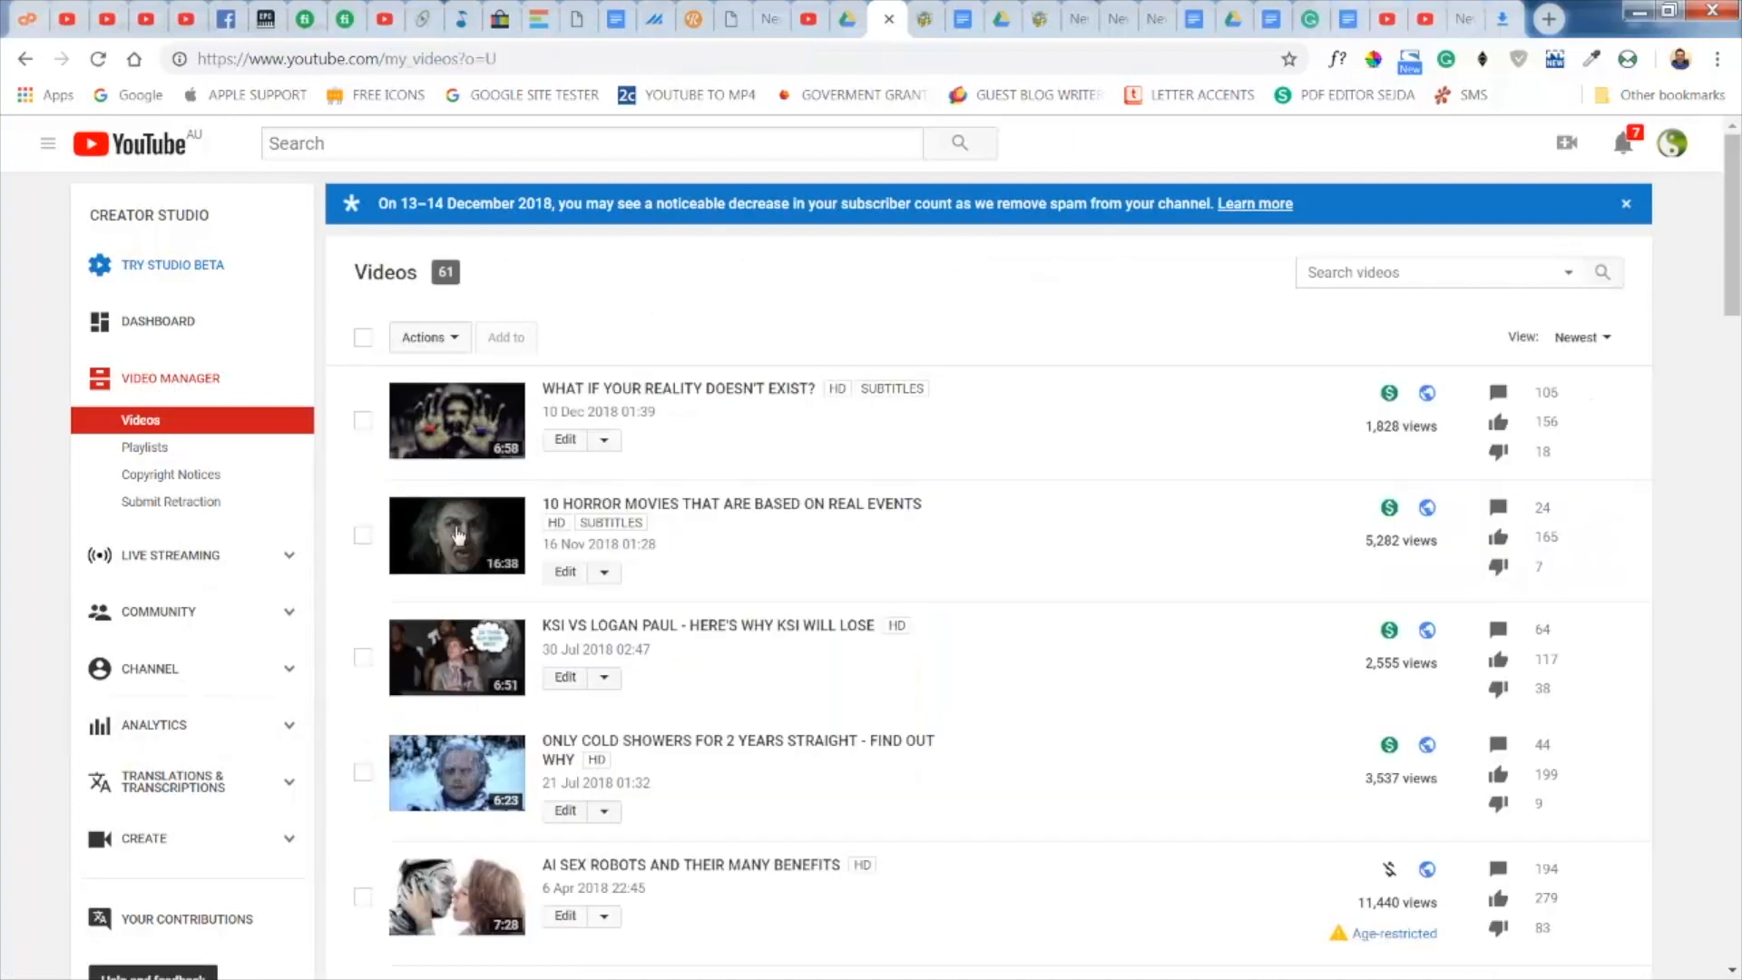
{"action": "left_click", "coordinate": [458, 535]}
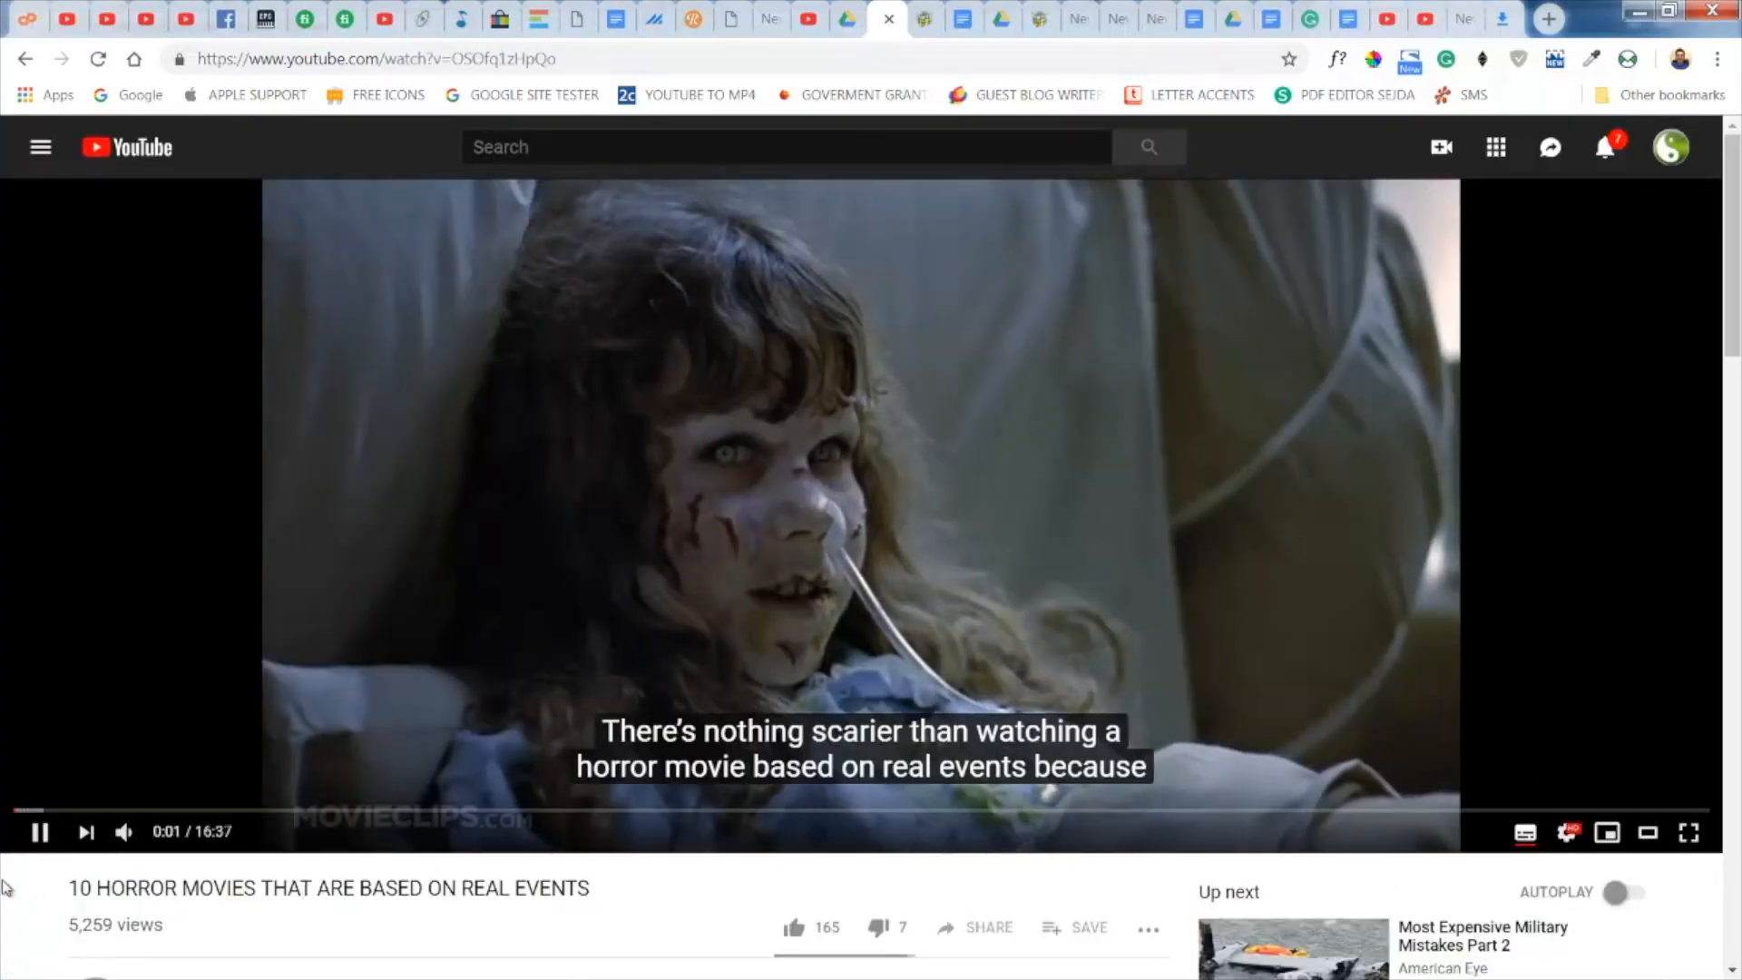
- Pause the video, toggle its captions off and on, and switch the displayed subtitles from English to Hindi
{"action": "left_click", "coordinate": [39, 832]}
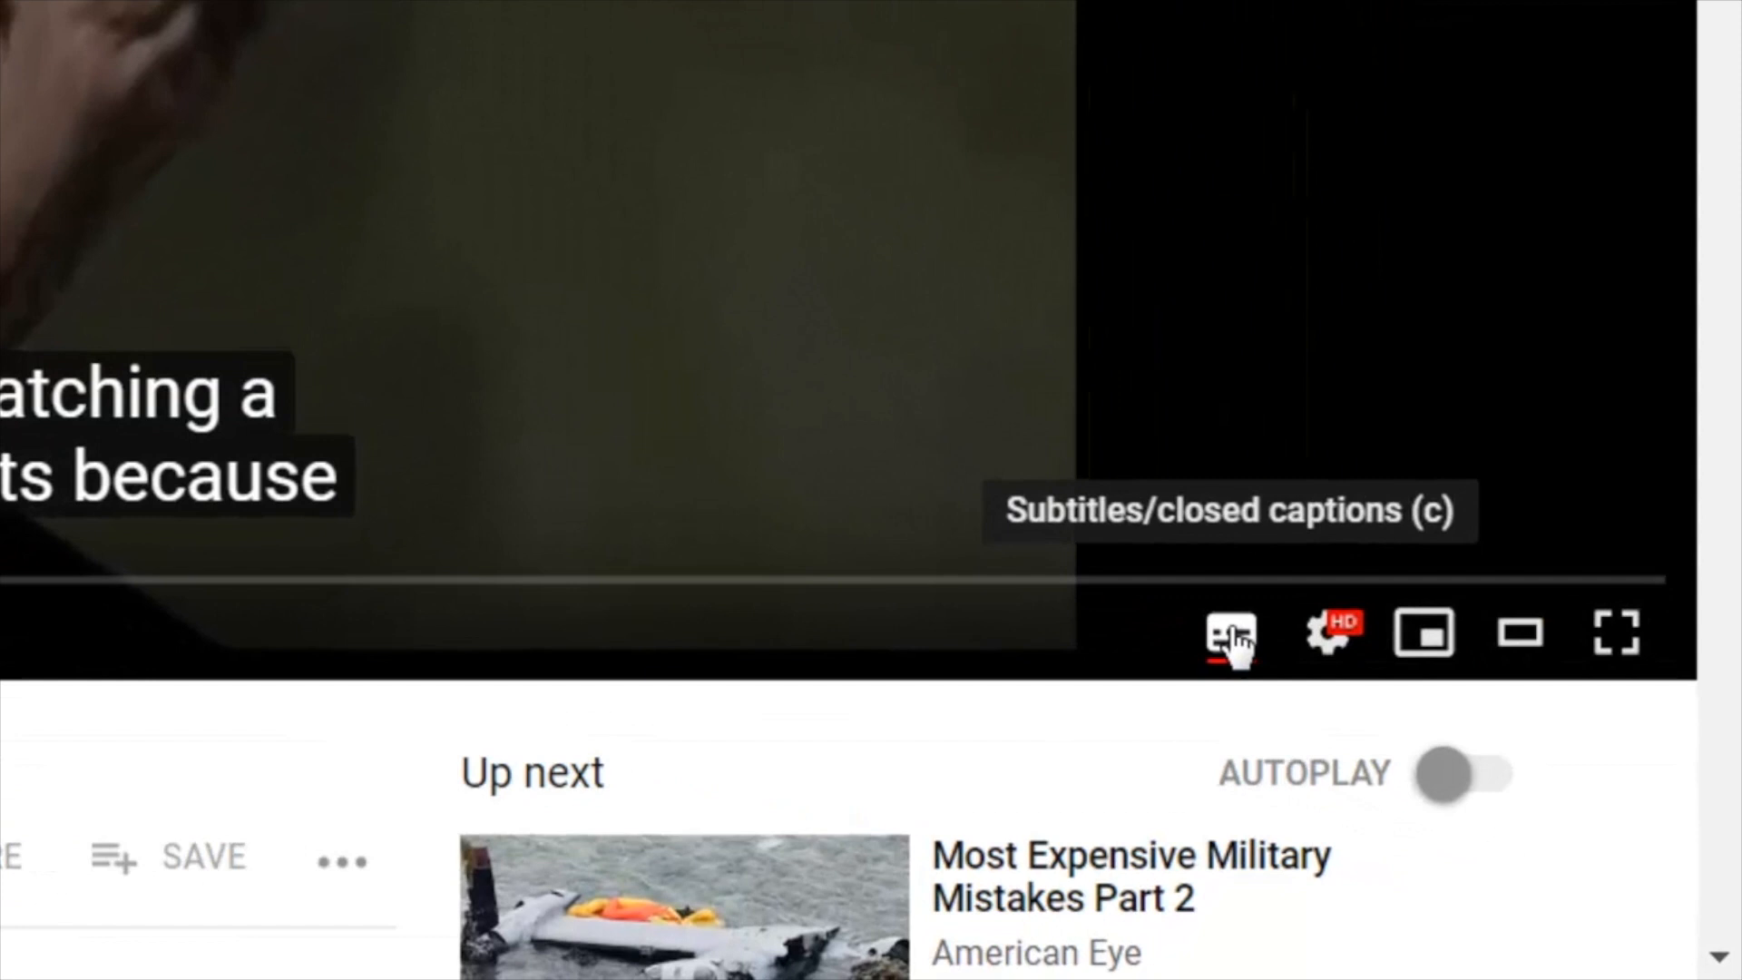
{"action": "left_click", "coordinate": [1526, 832]}
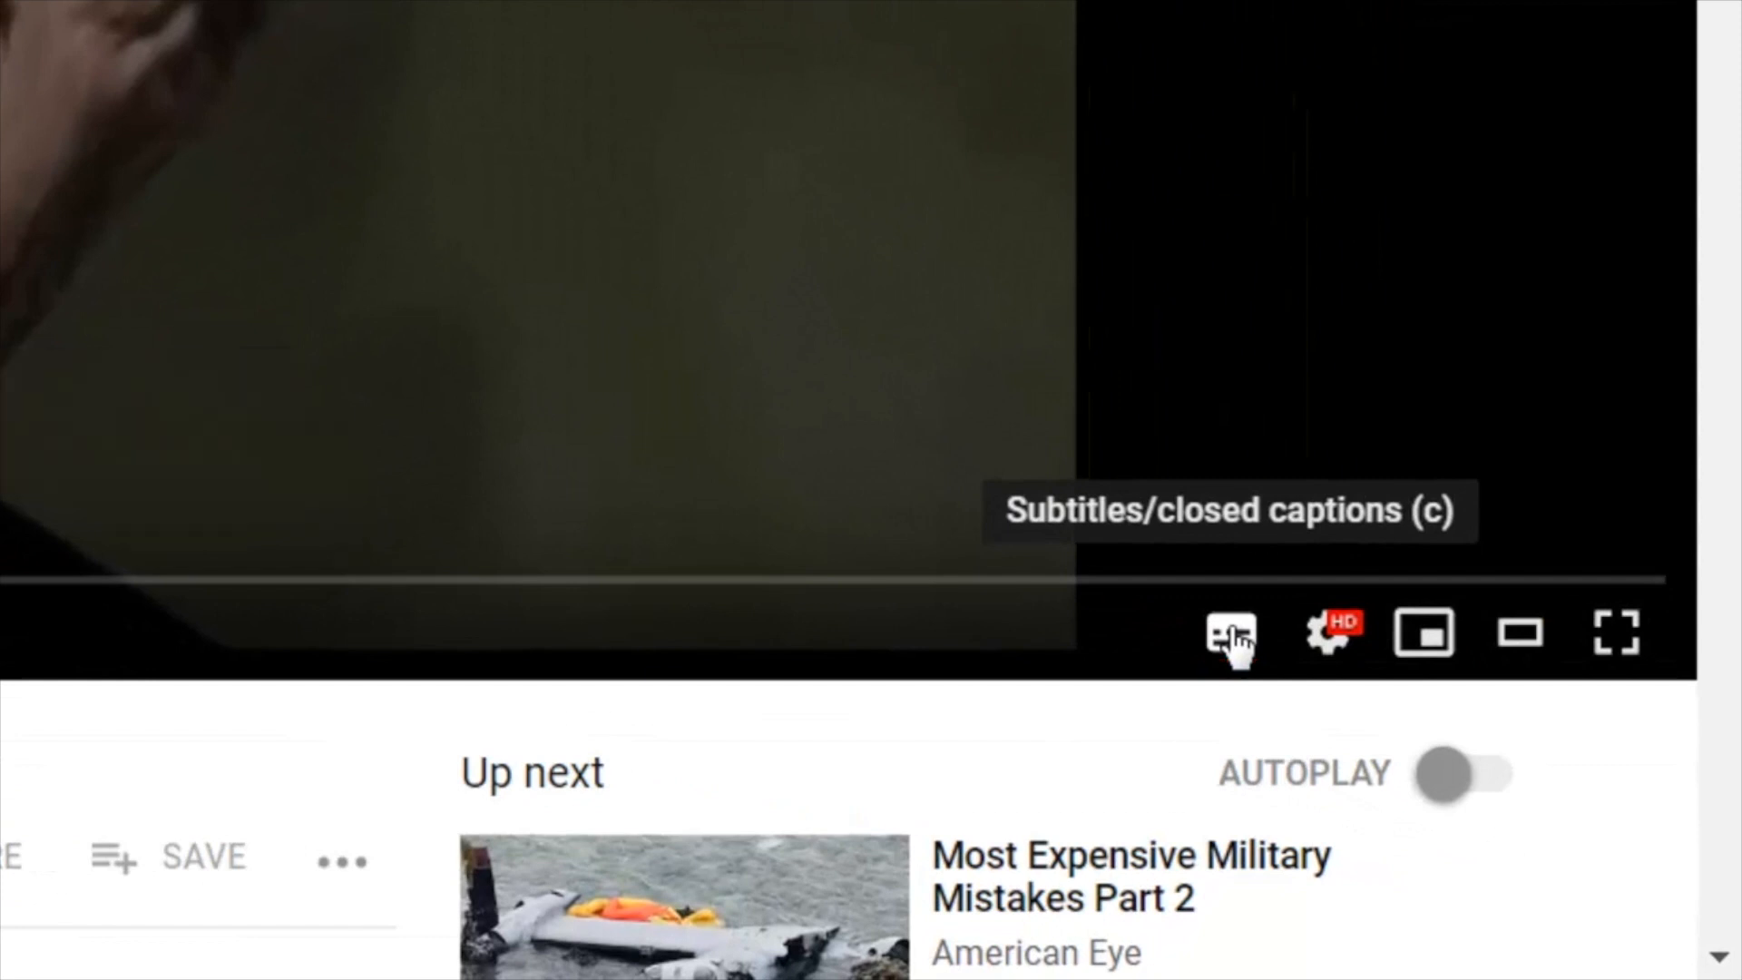
{"action": "left_click", "coordinate": [1234, 640]}
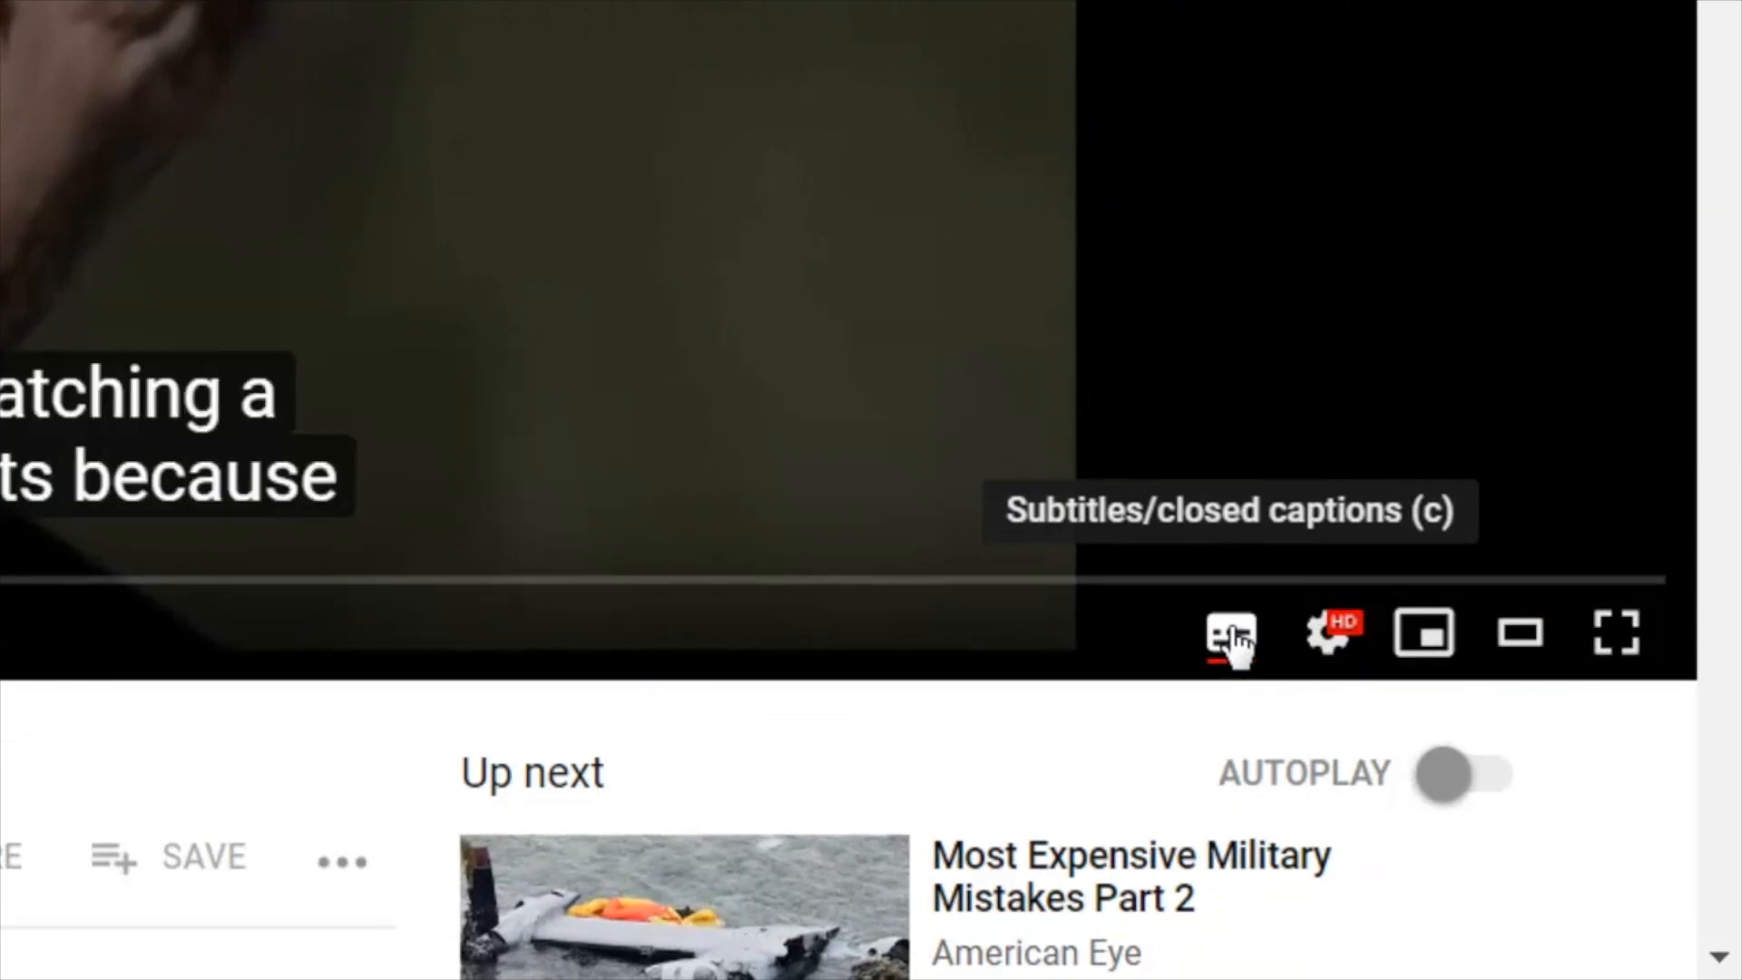
{"action": "left_click", "coordinate": [1340, 636]}
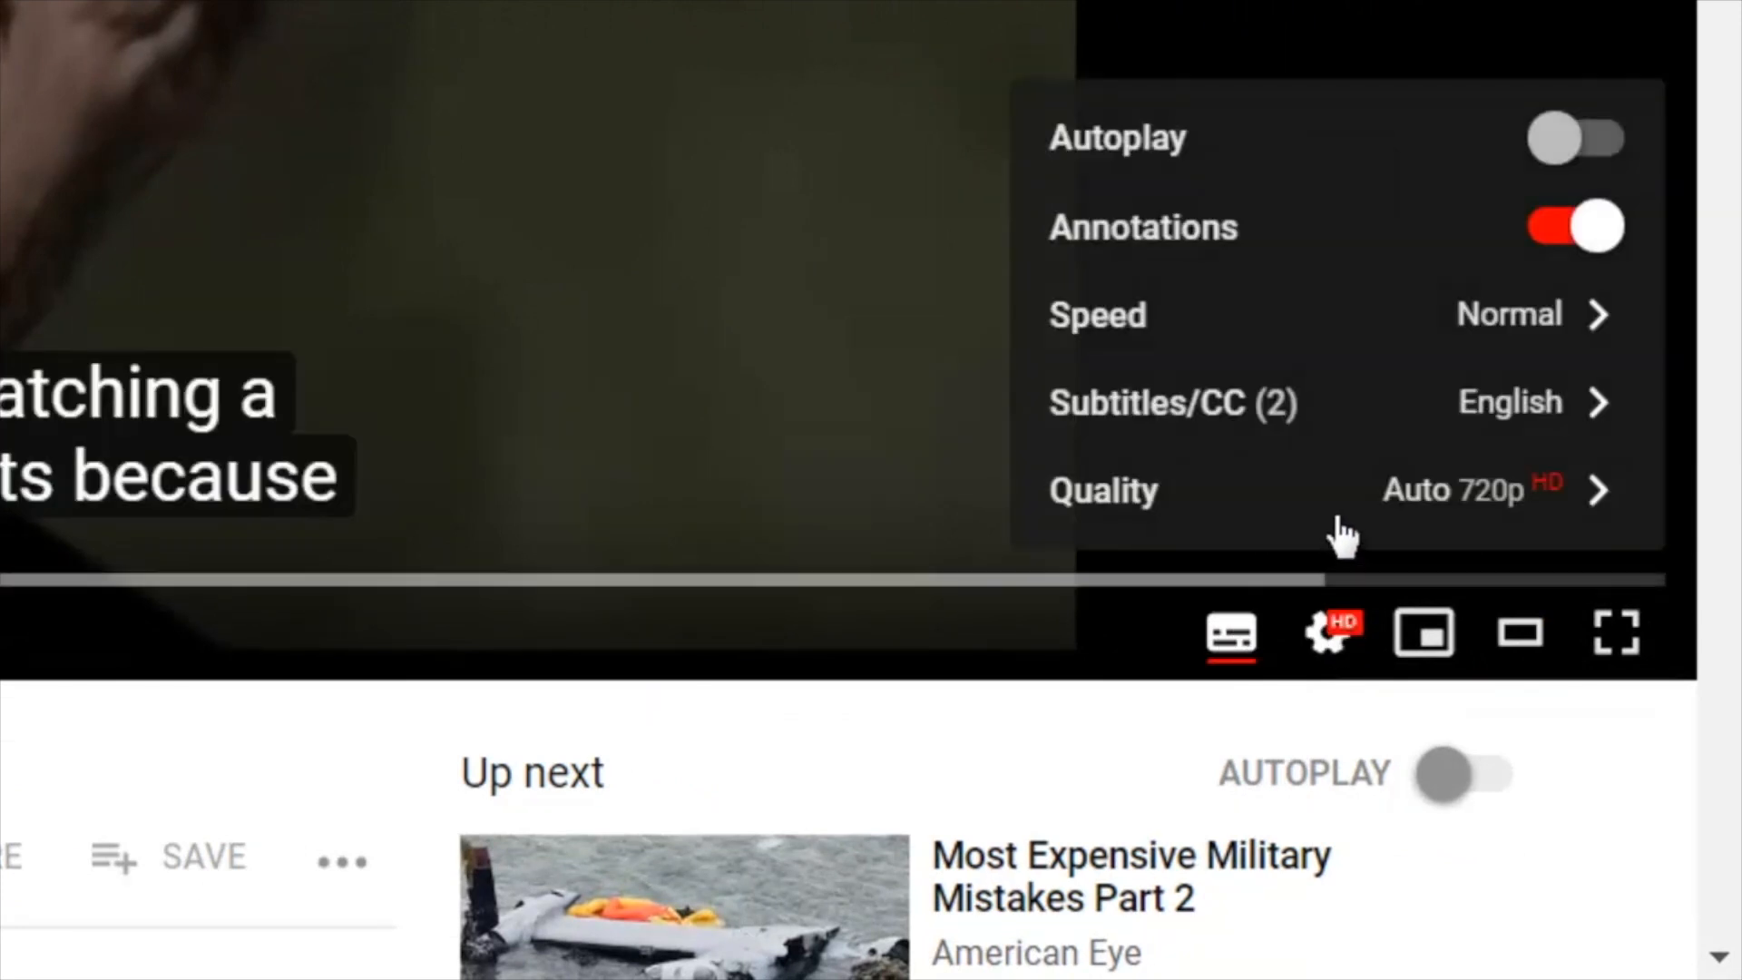
{"action": "left_click", "coordinate": [1431, 412]}
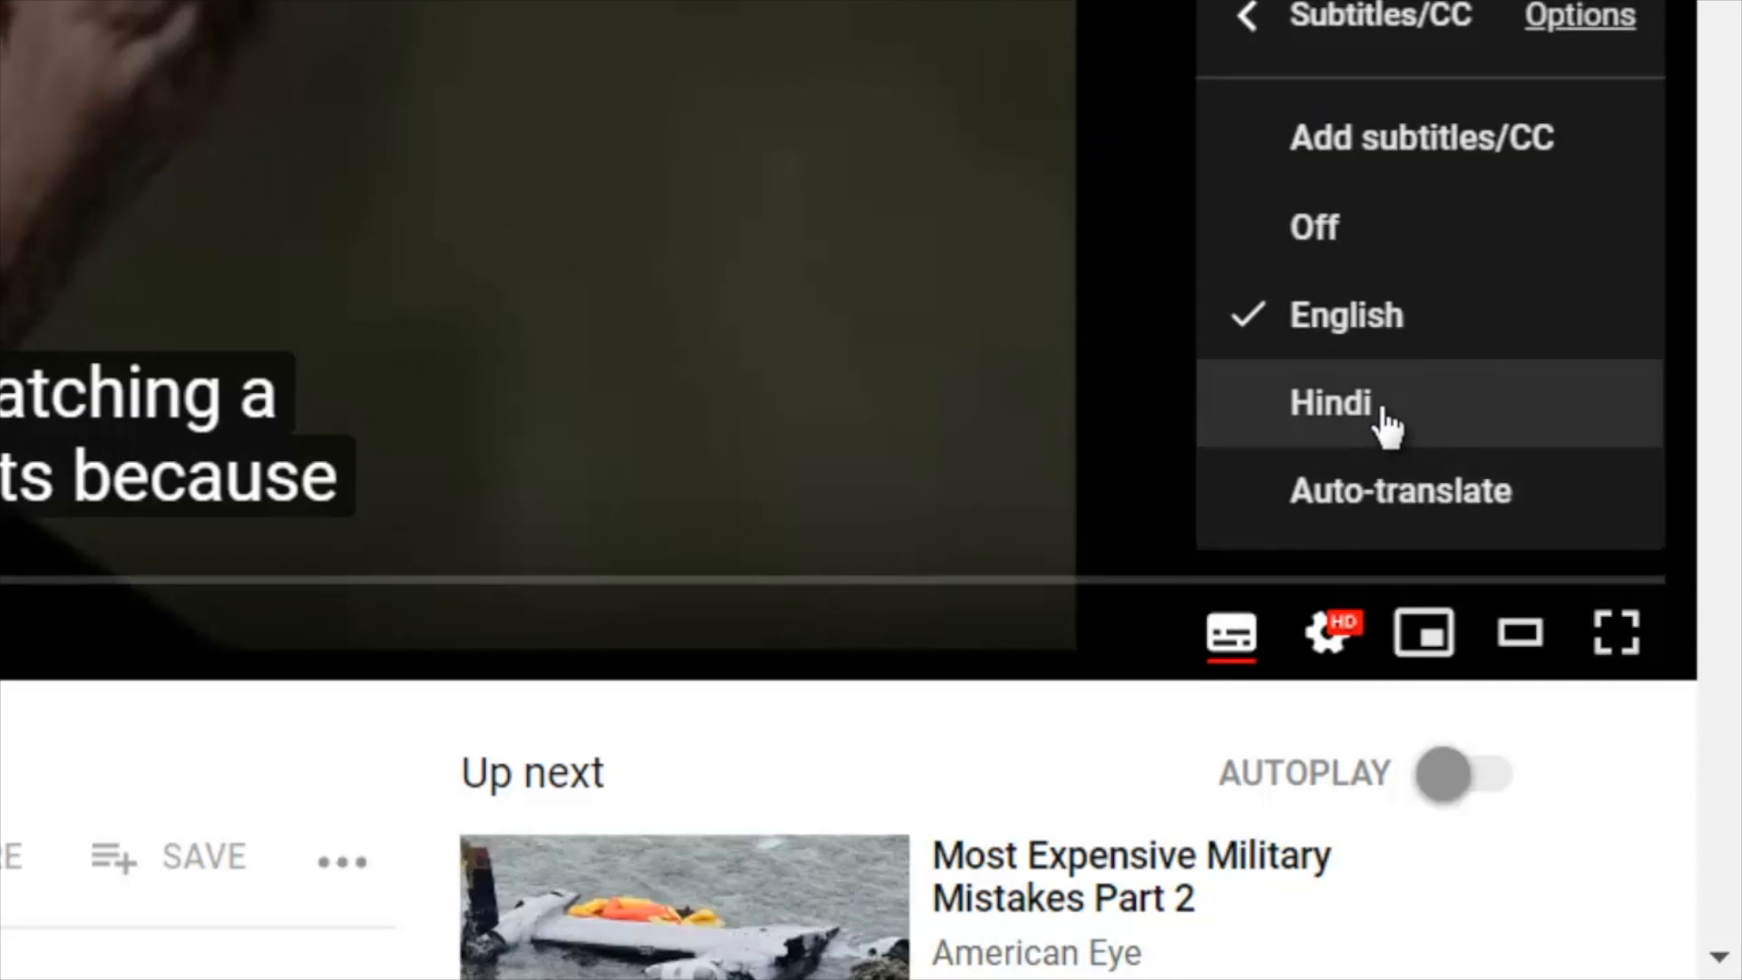
{"action": "left_click", "coordinate": [1383, 419]}
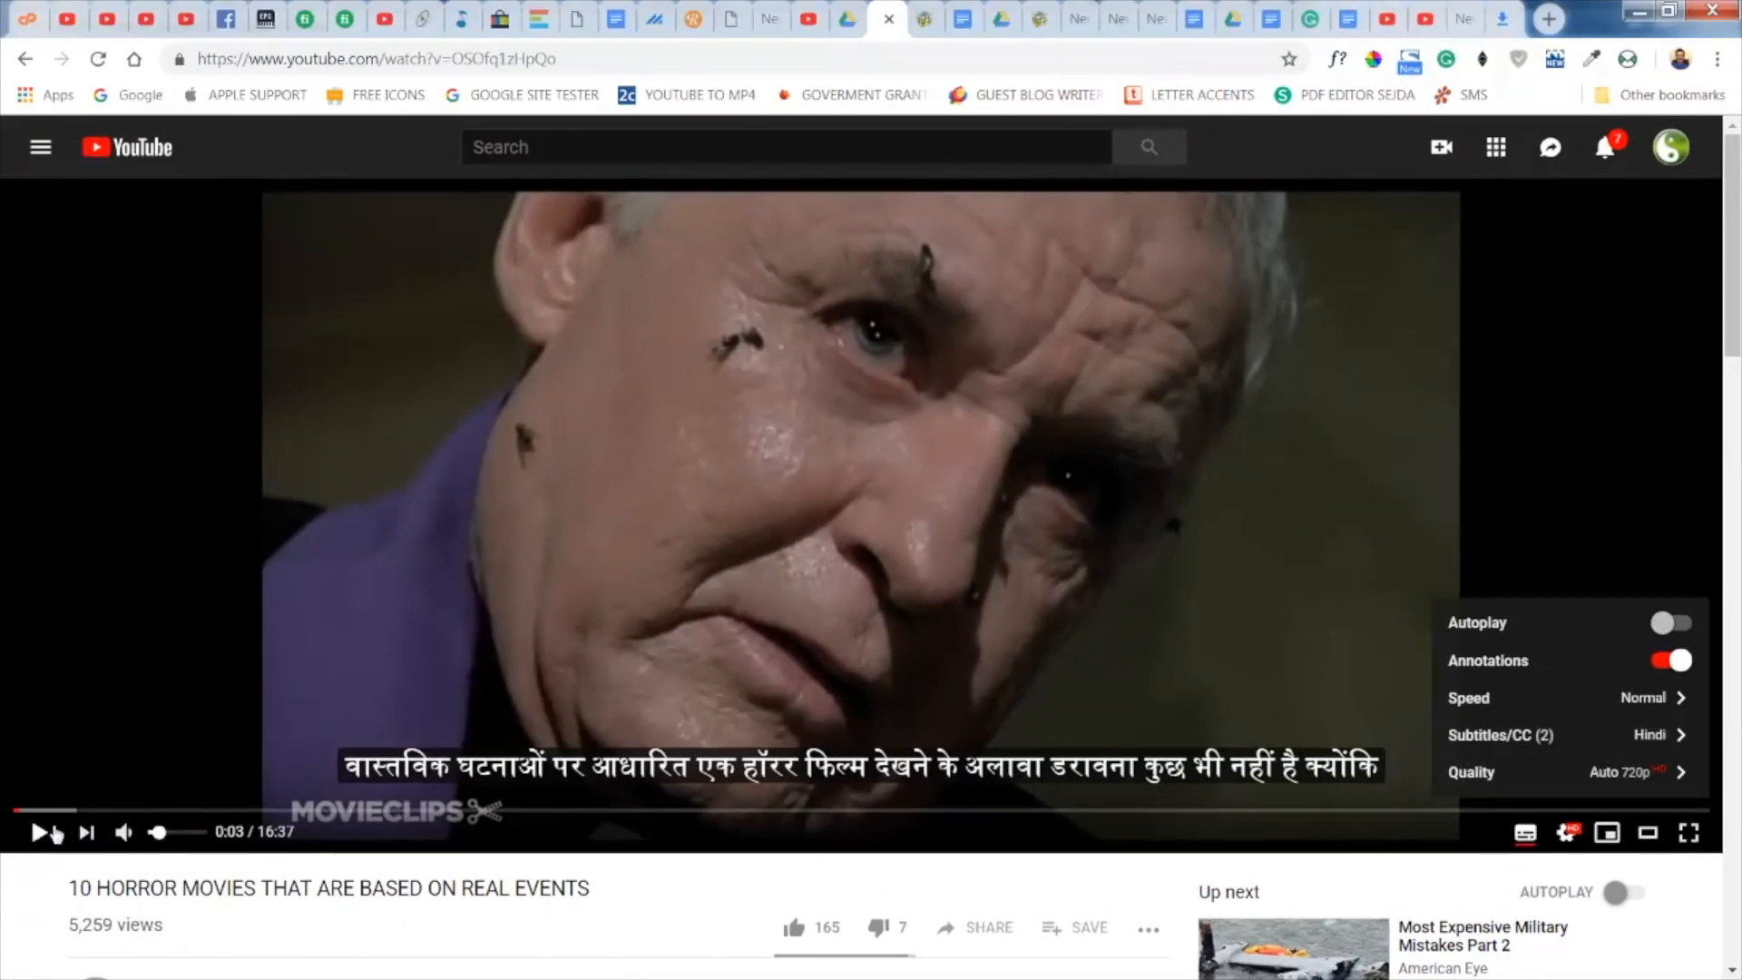
- Mute the video and resume playback with the Hindi subtitles displayed
{"action": "left_click", "coordinate": [141, 835]}
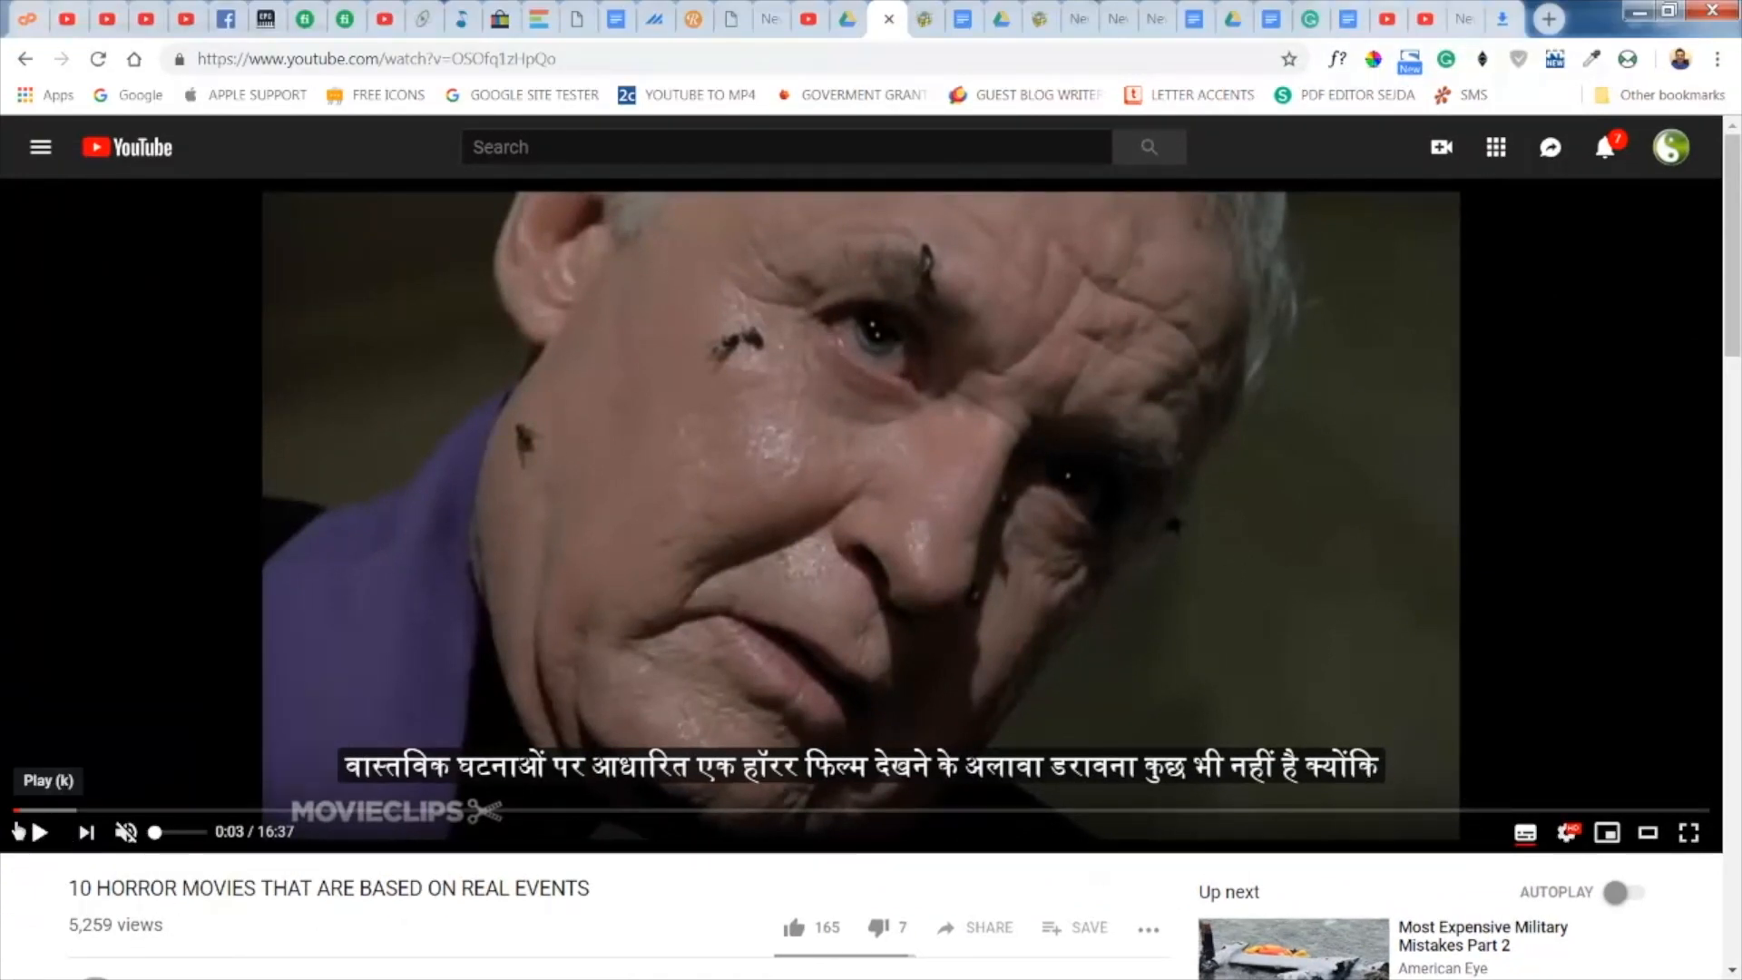
{"action": "left_click", "coordinate": [40, 833]}
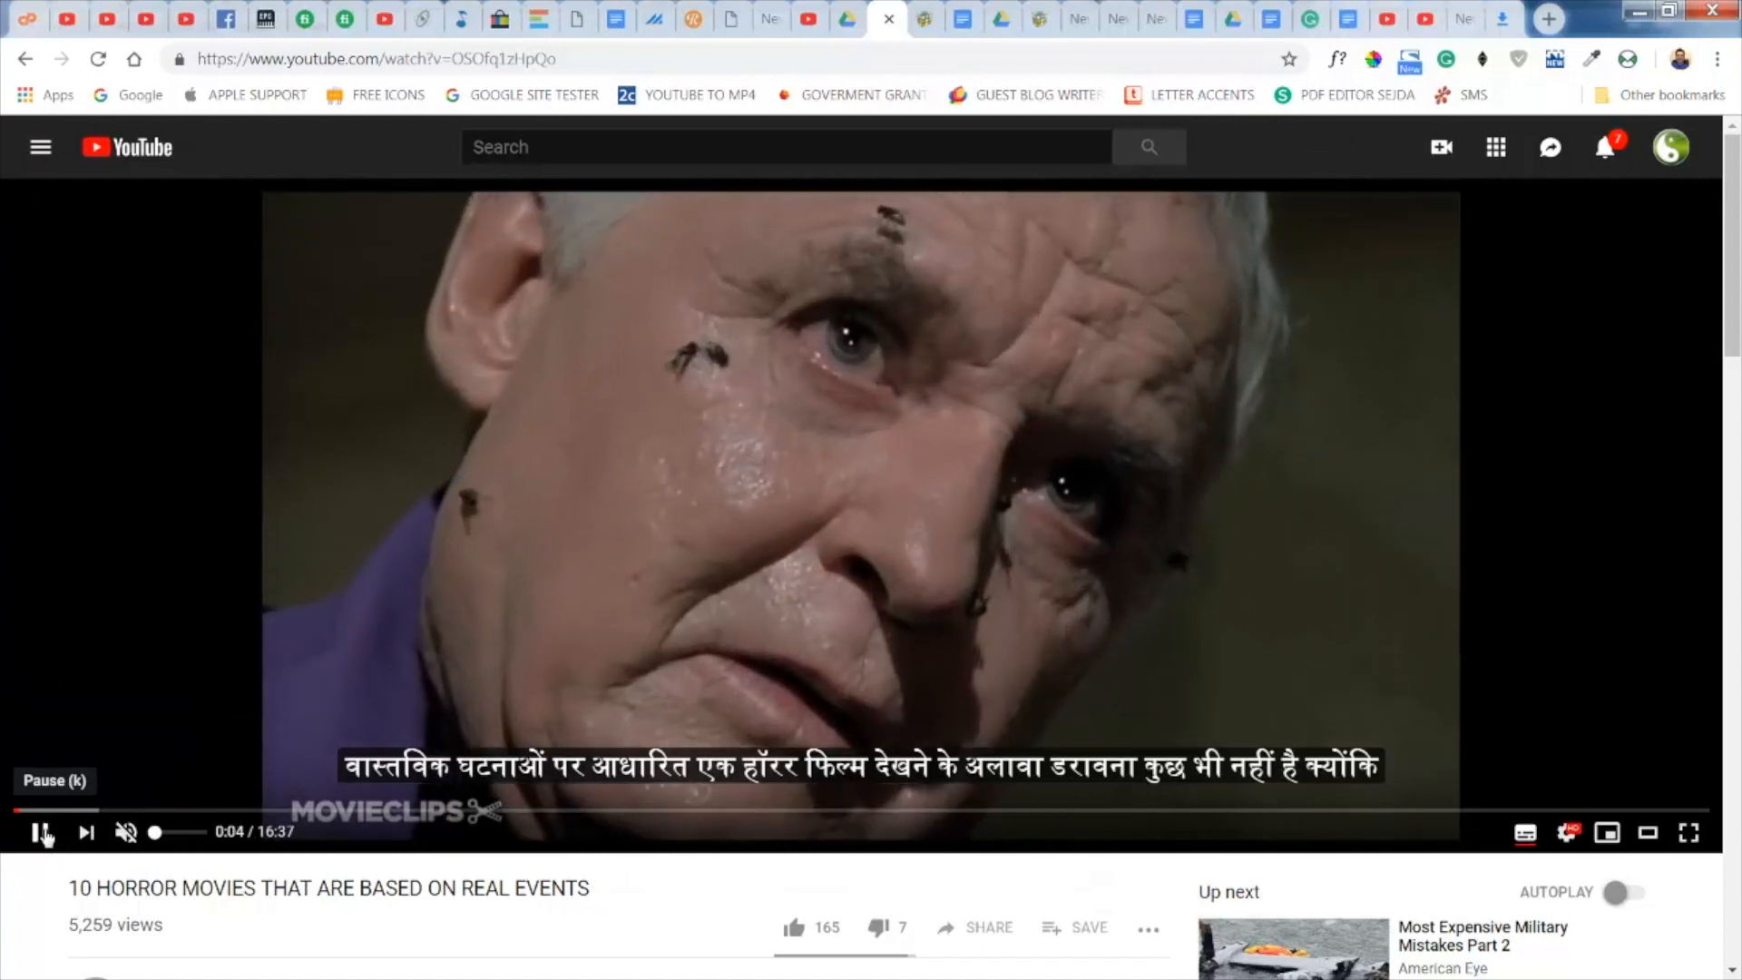
- Switch to the syedgakbar.com subtitle translator, translate the subtitles into Arabic, and review the translated lines
{"action": "key", "text": "ctrl+Tab"}
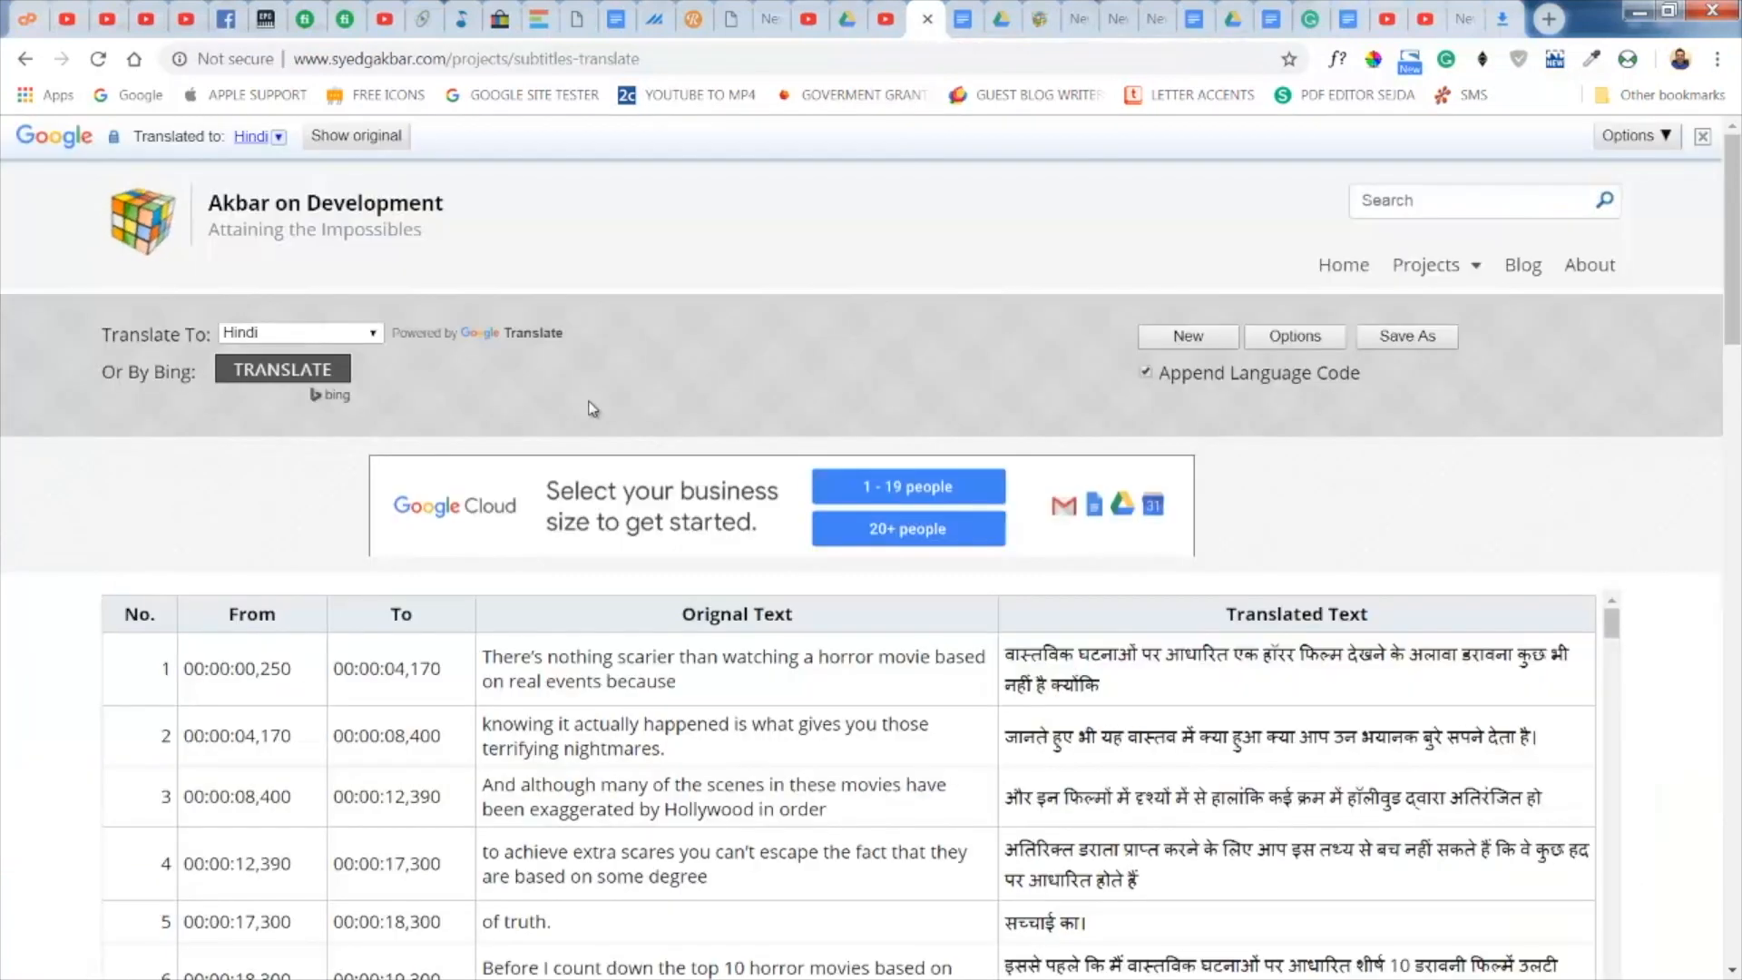
{"action": "left_click", "coordinate": [372, 334]}
{"action": "left_click_drag", "start_coordinate": [376, 438], "coordinate": [376, 381]}
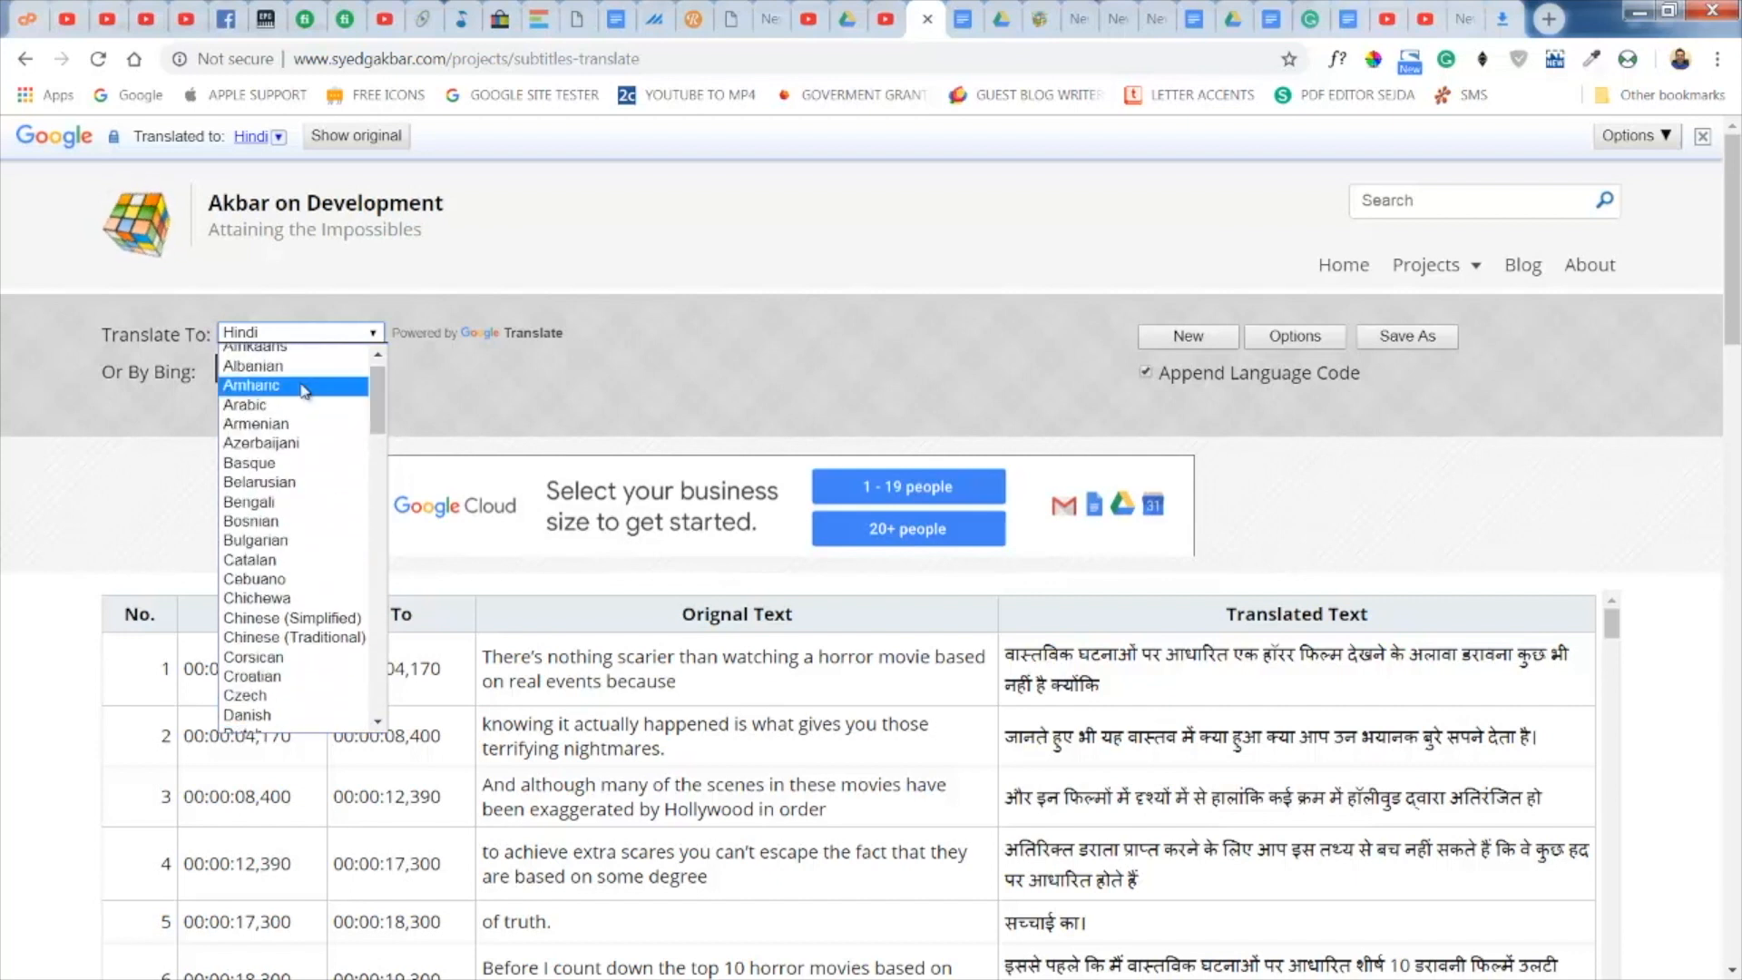
{"action": "left_click", "coordinate": [329, 410]}
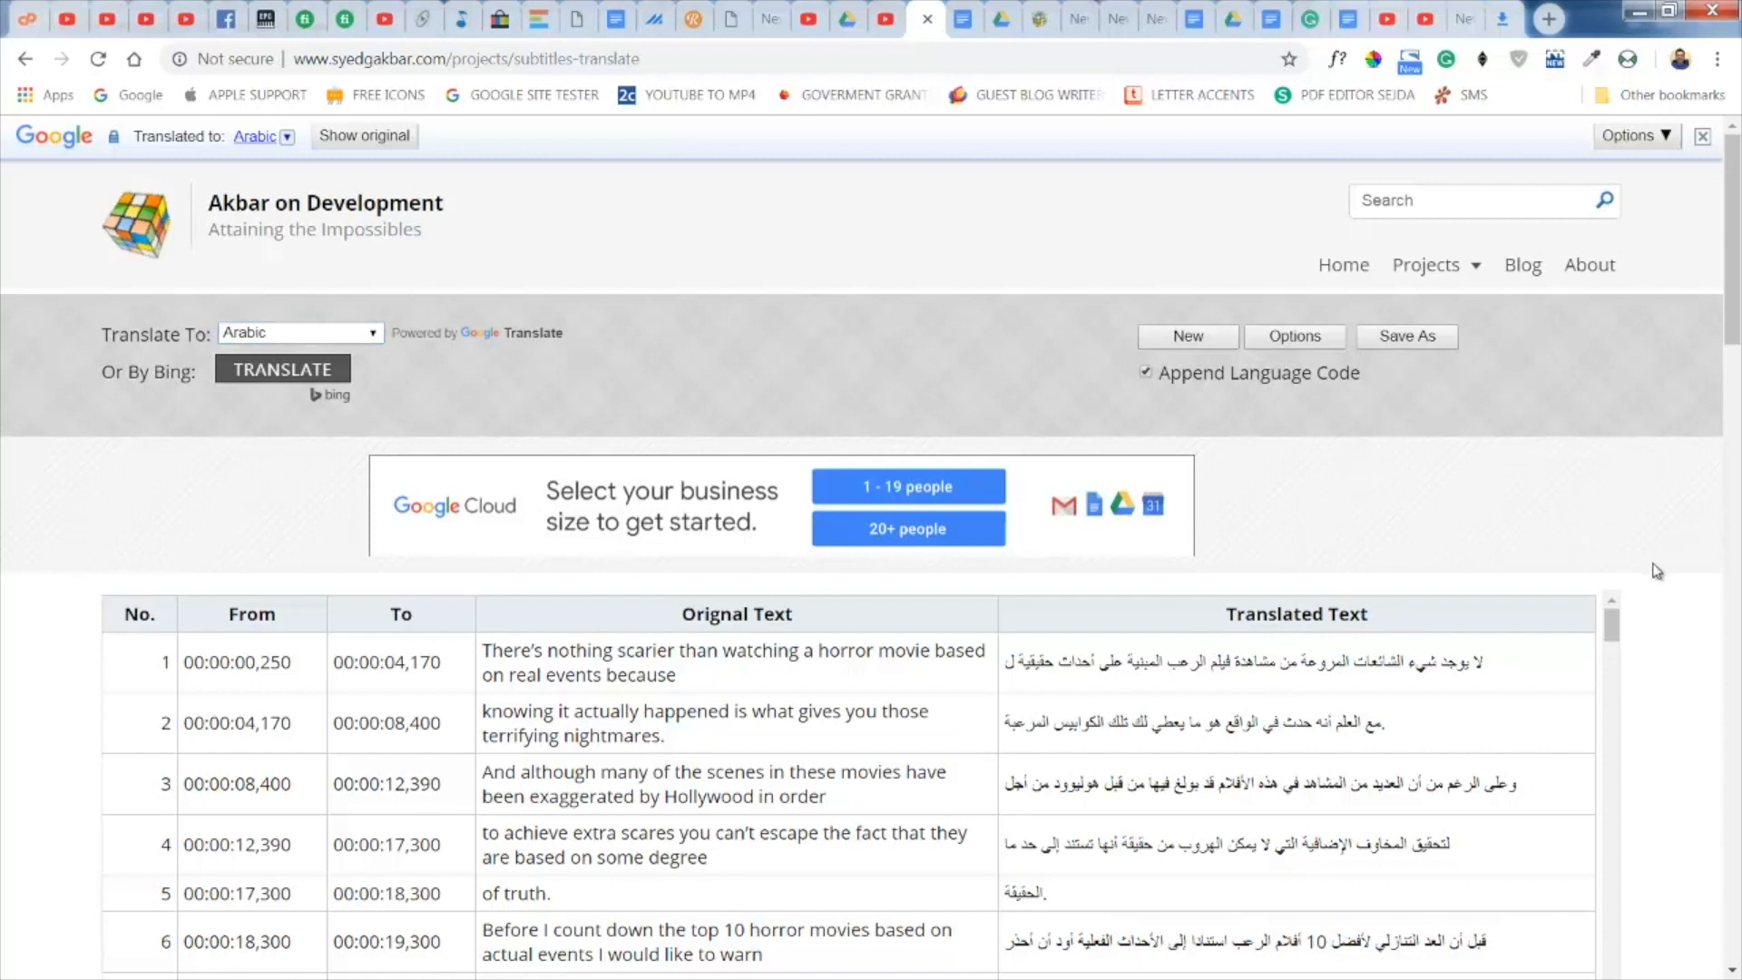
{"action": "scroll", "coordinate": [1662, 578], "scroll_direction": "down", "scroll_amount": 3}
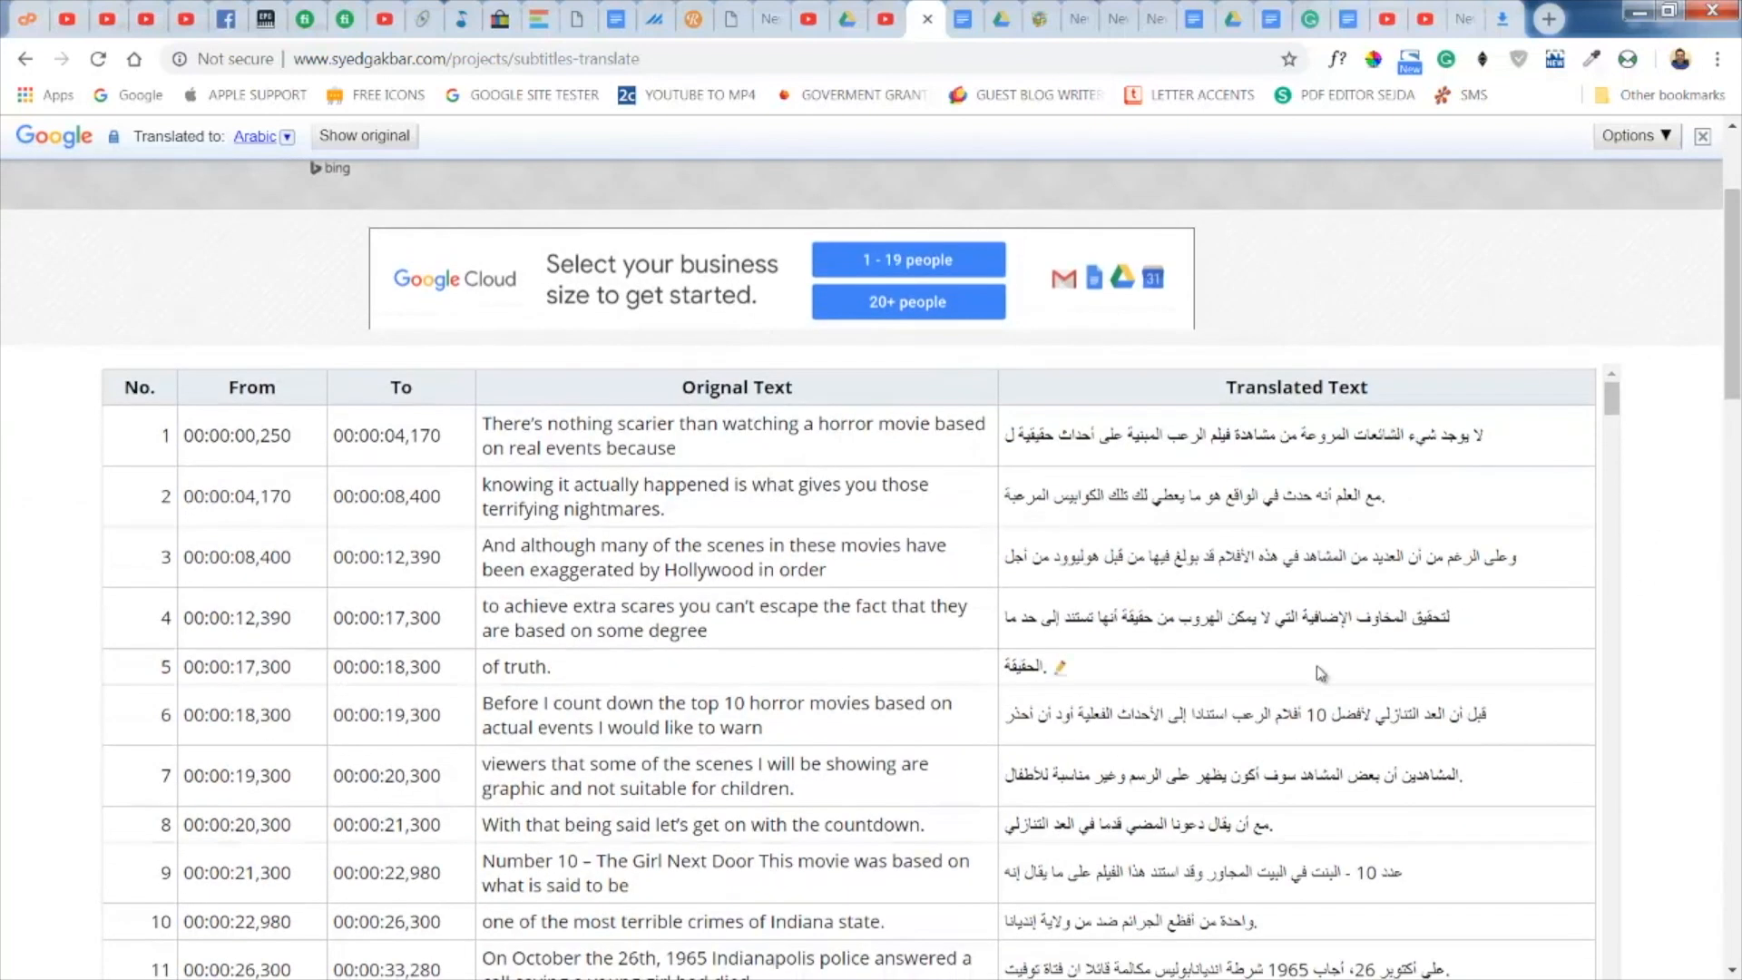
{"action": "scroll", "coordinate": [1320, 626], "scroll_direction": "down", "scroll_amount": 1}
{"action": "scroll", "coordinate": [1320, 629], "scroll_direction": "down", "scroll_amount": 10}
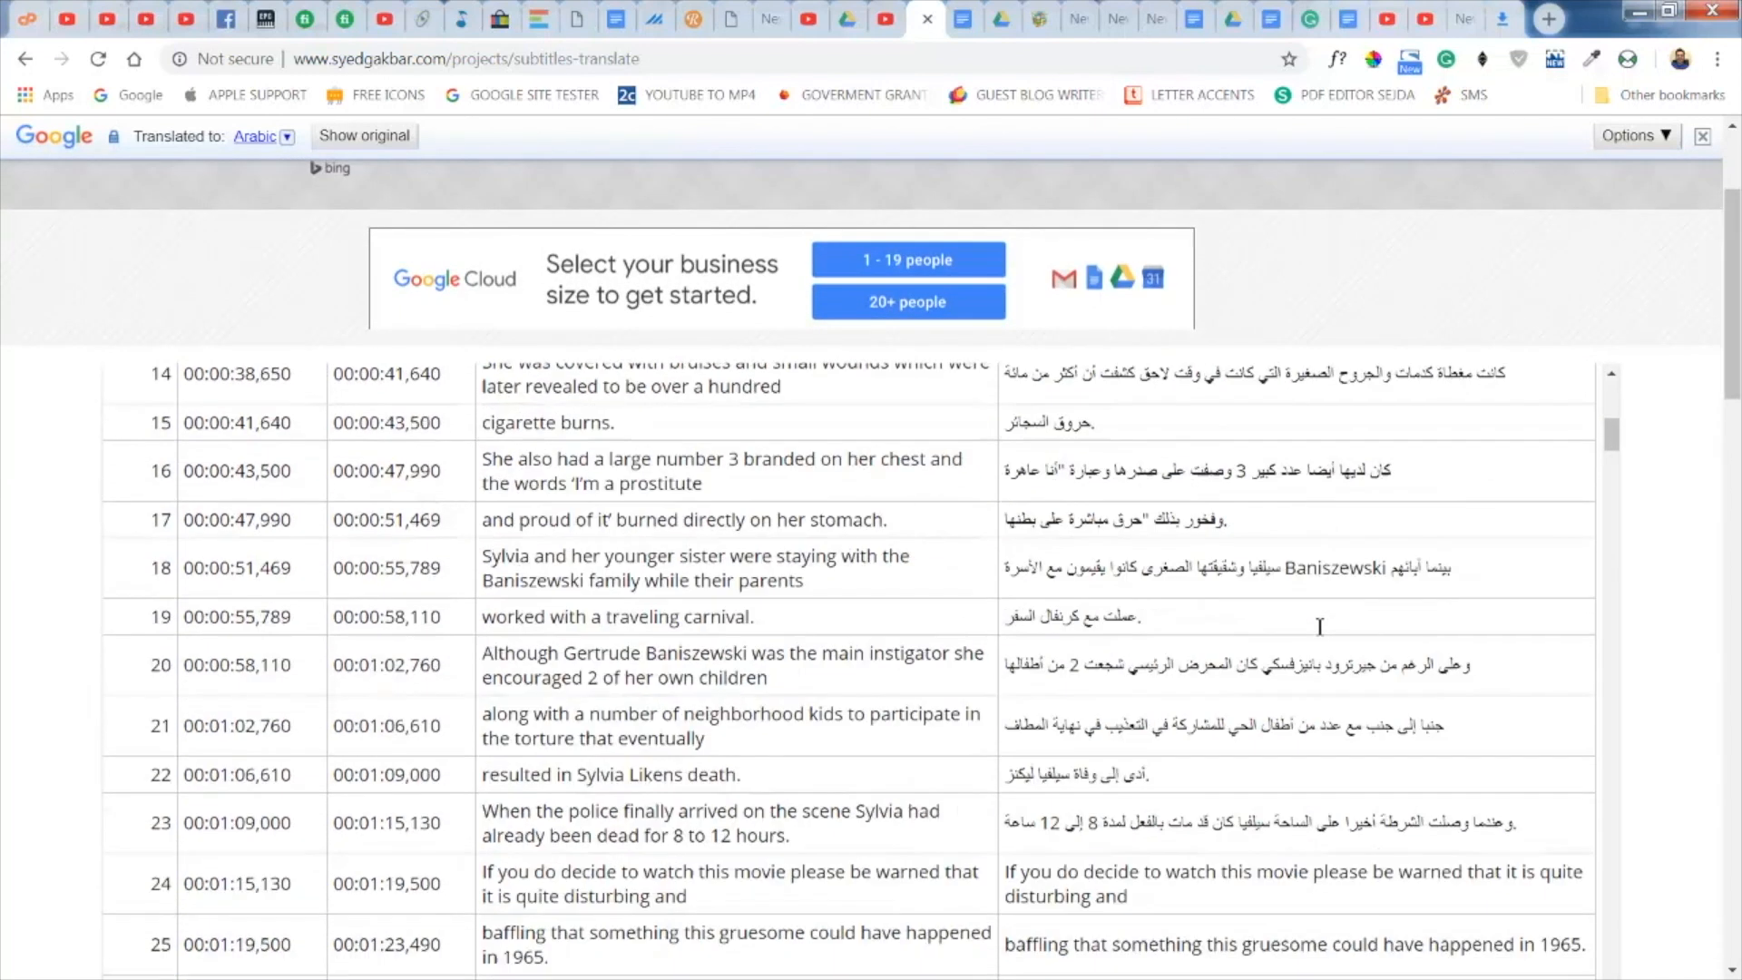
{"action": "scroll", "coordinate": [1320, 626], "scroll_direction": "down", "scroll_amount": 7}
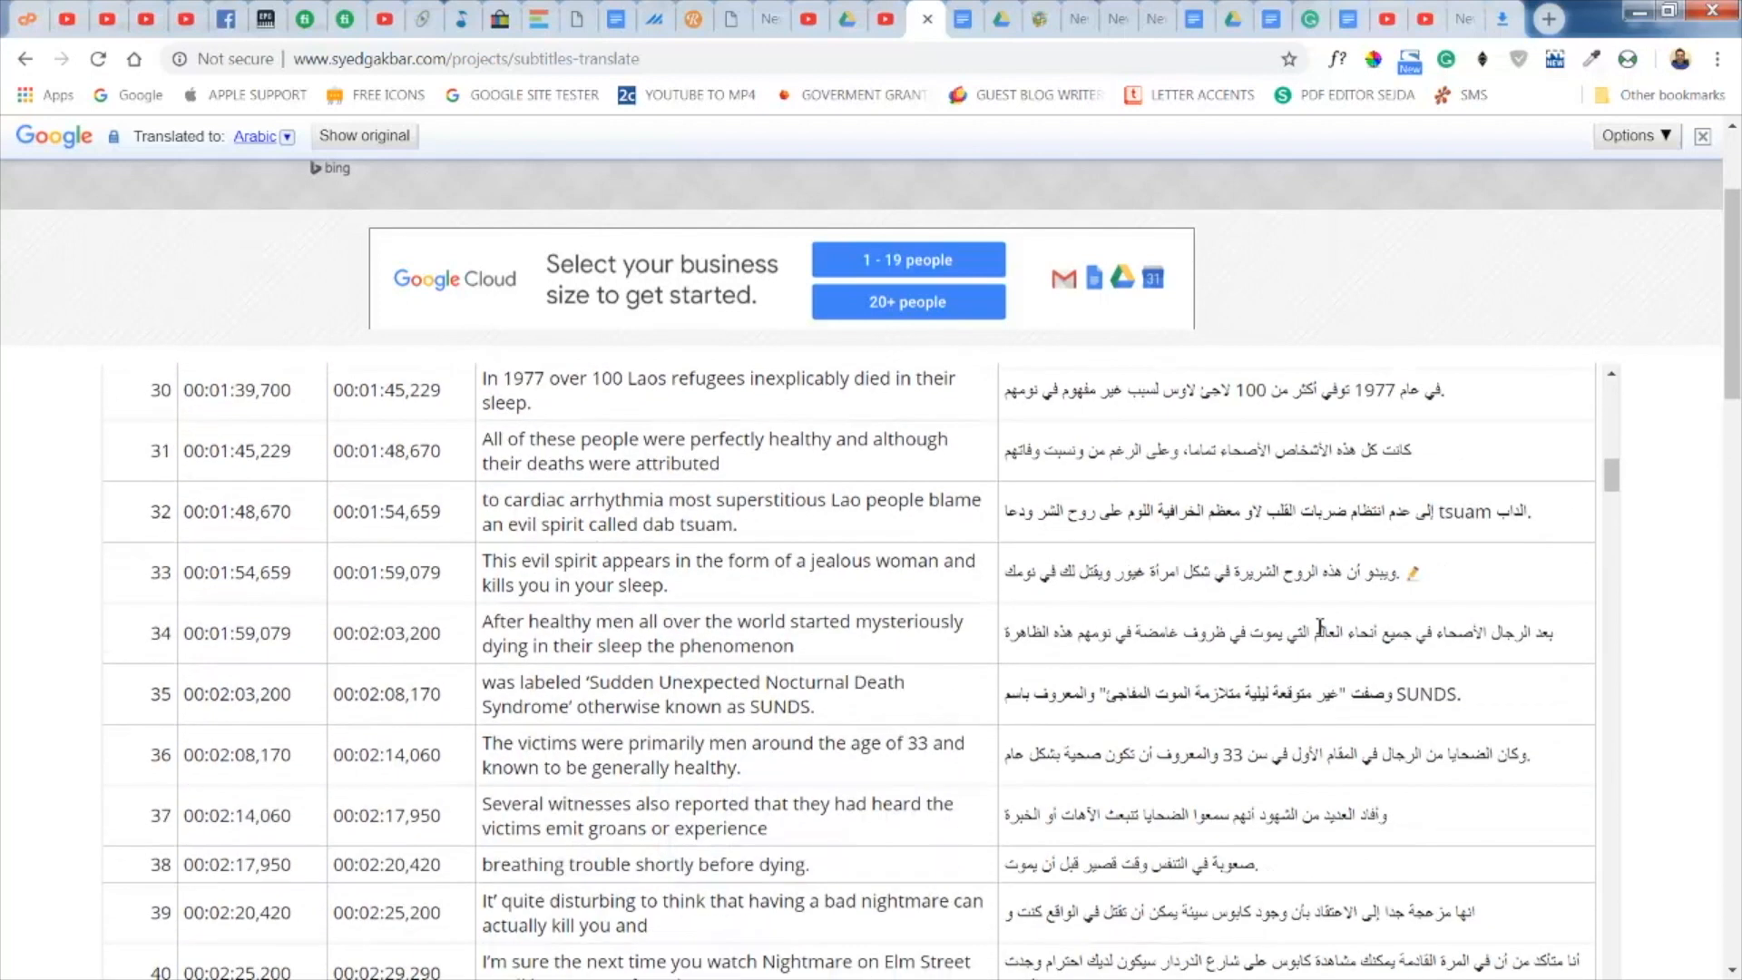